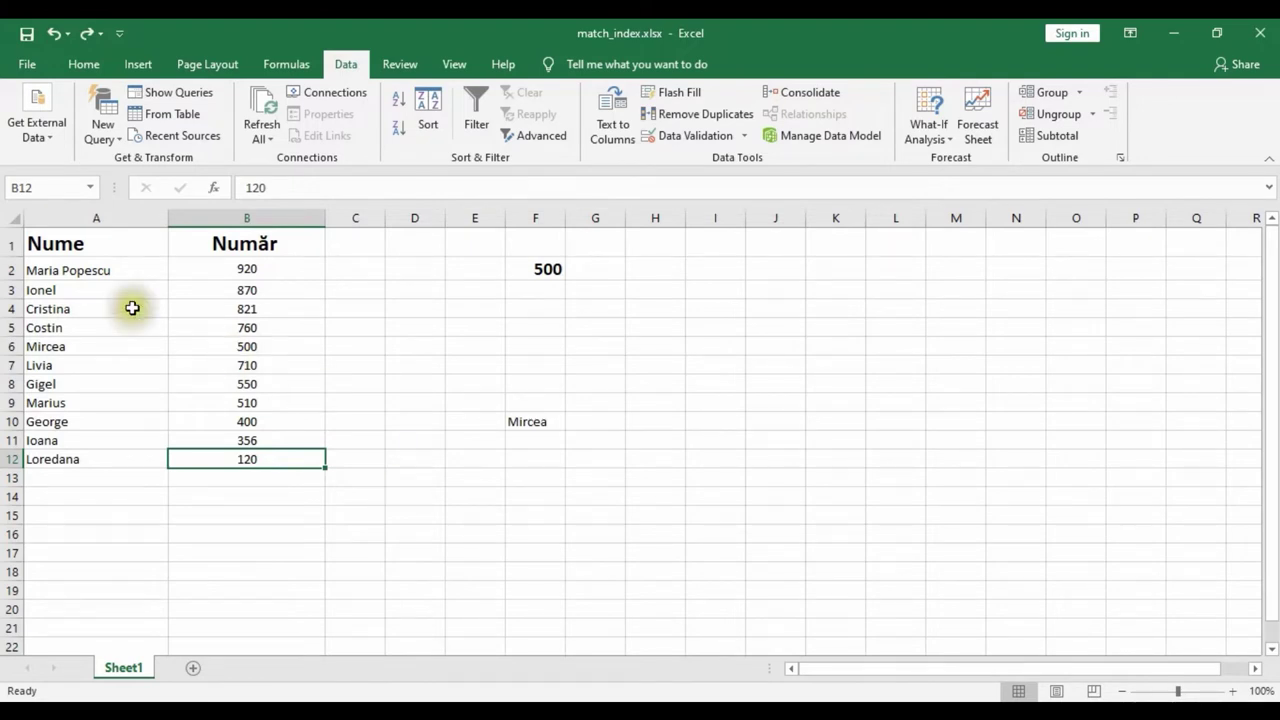
Break the name in cell A2 with Alt+Enter so the surname sits on a second line
double_click(63, 270)
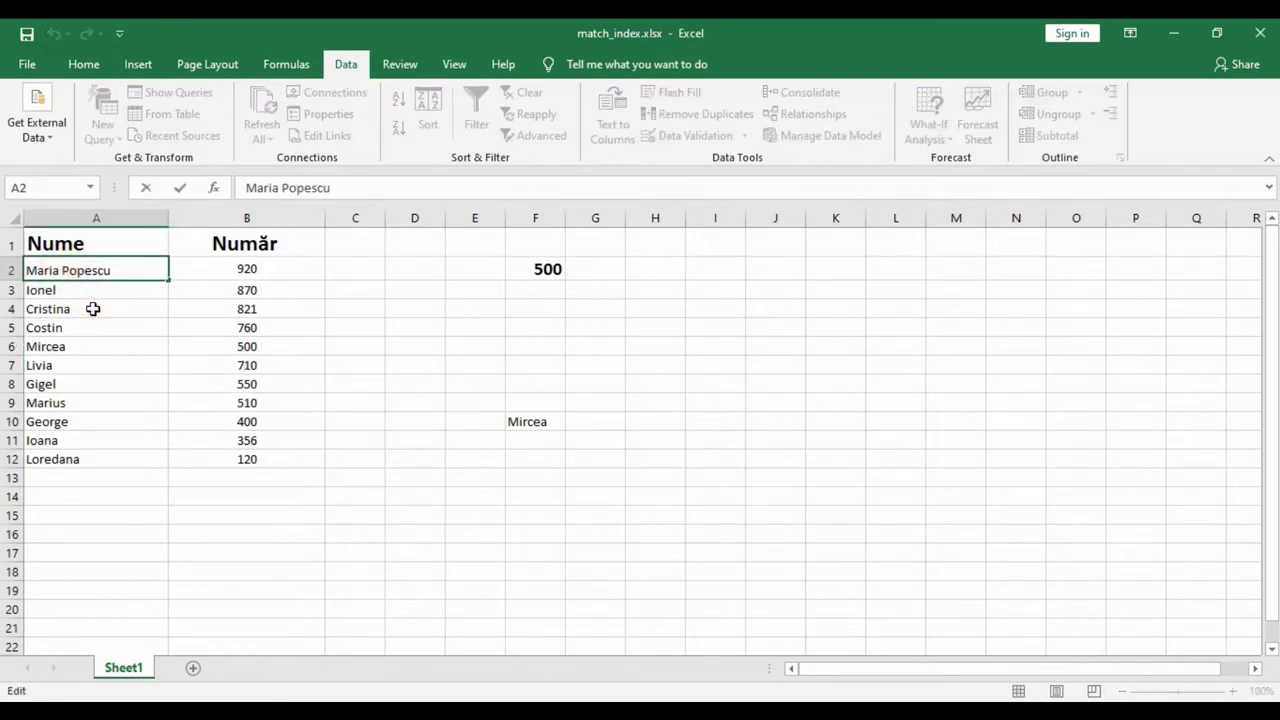
key(Return)
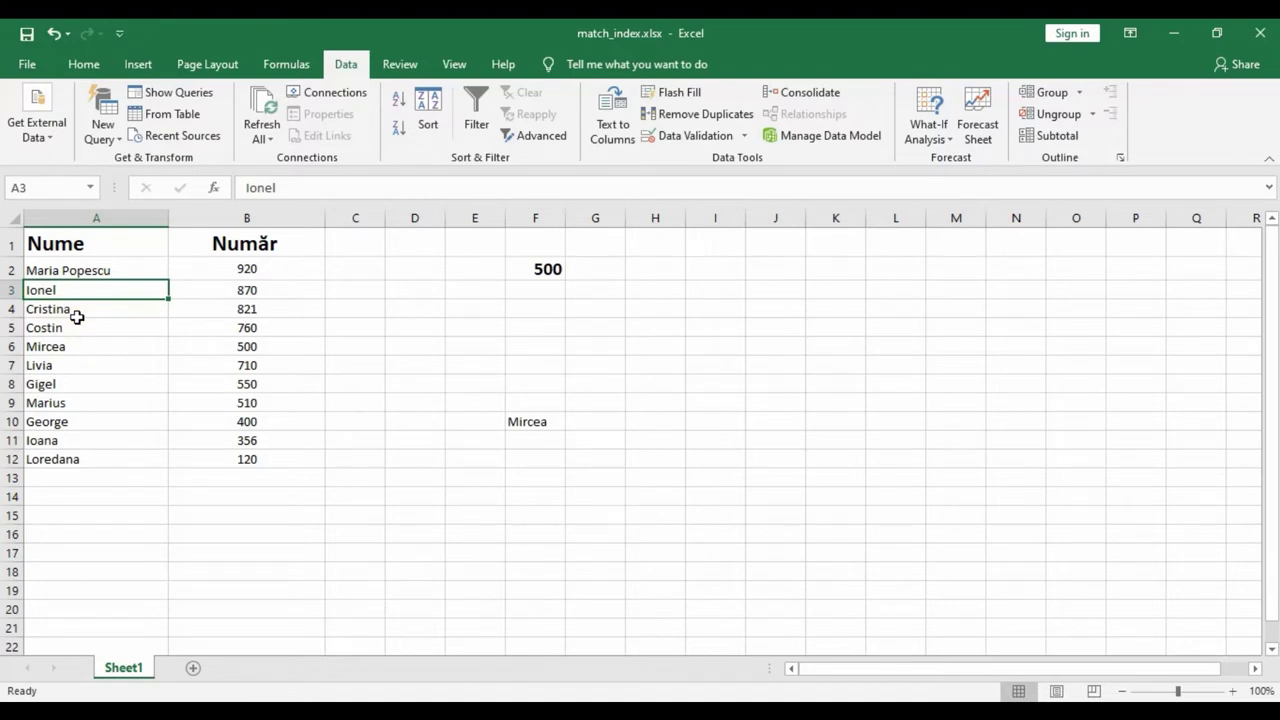
double_click(60, 272)
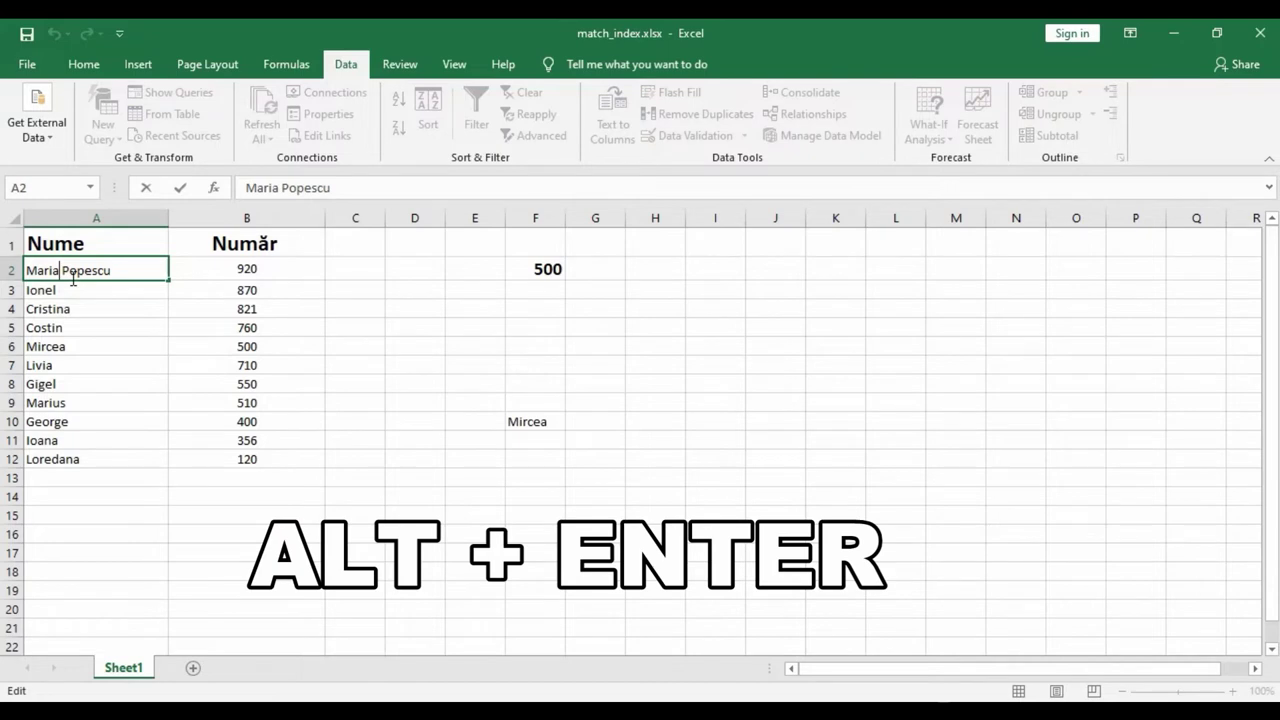
key(alt)
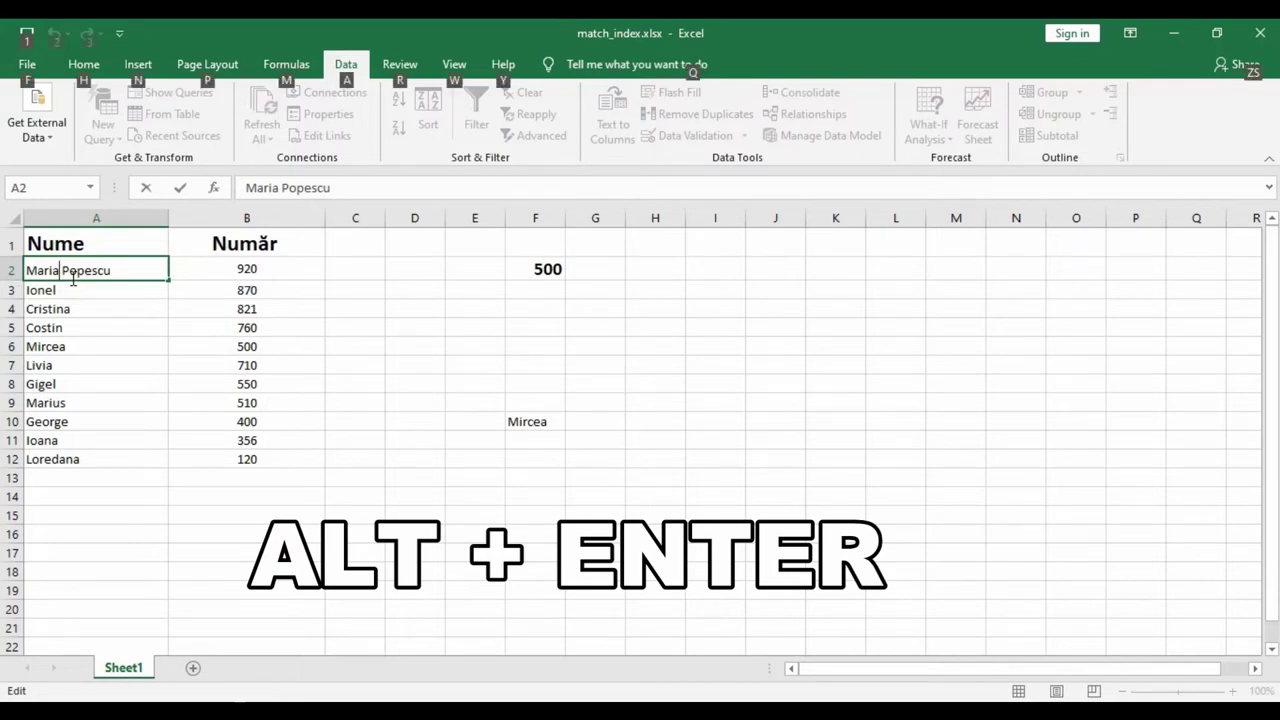
key(alt+Return)
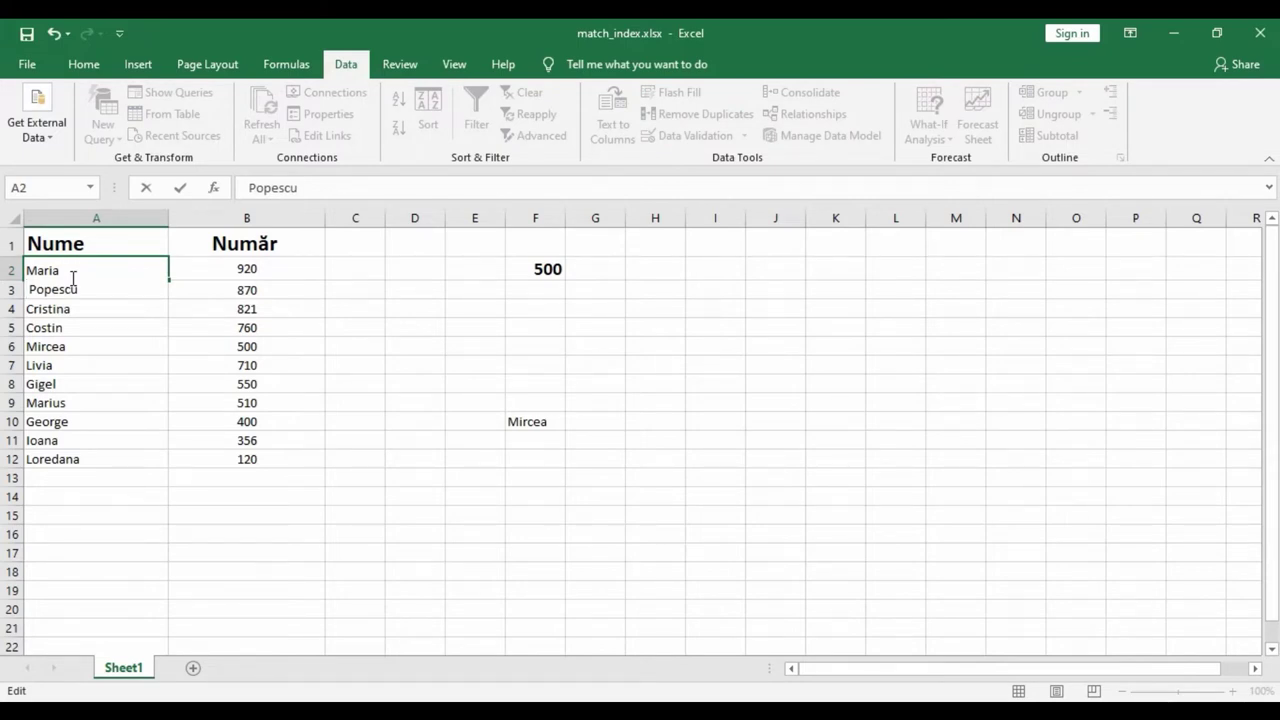
key(Return)
click(415, 511)
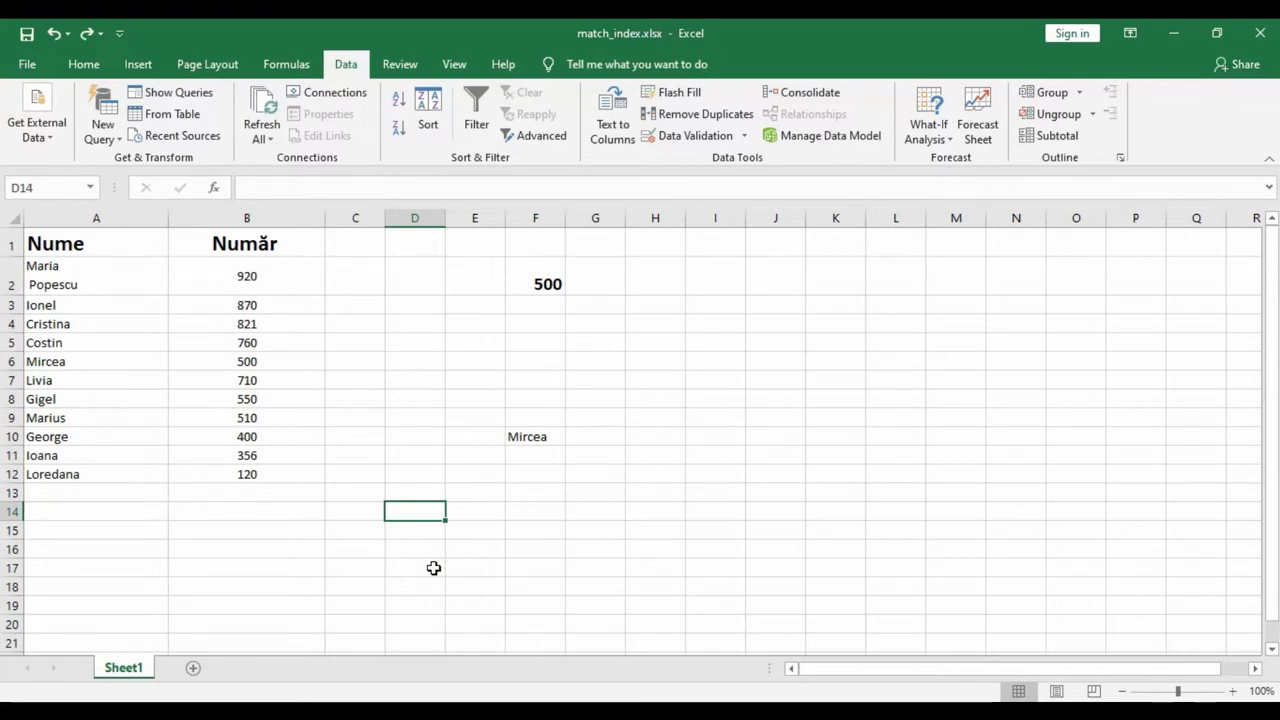
Select A2:B12 and add a Quick Analysis total row beneath the Număr values
mouse_move(62, 279)
mouse_down()
mouse_move(268, 392)
mouse_move(278, 472)
mouse_up()
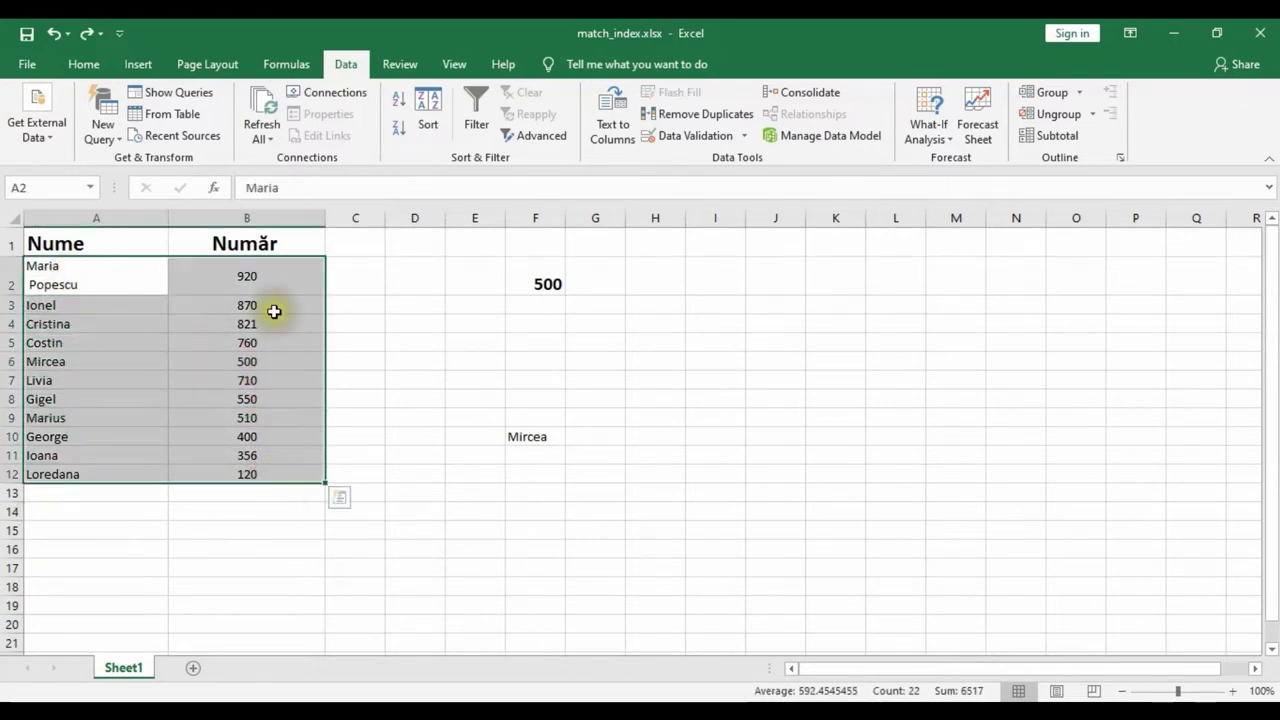
click(340, 499)
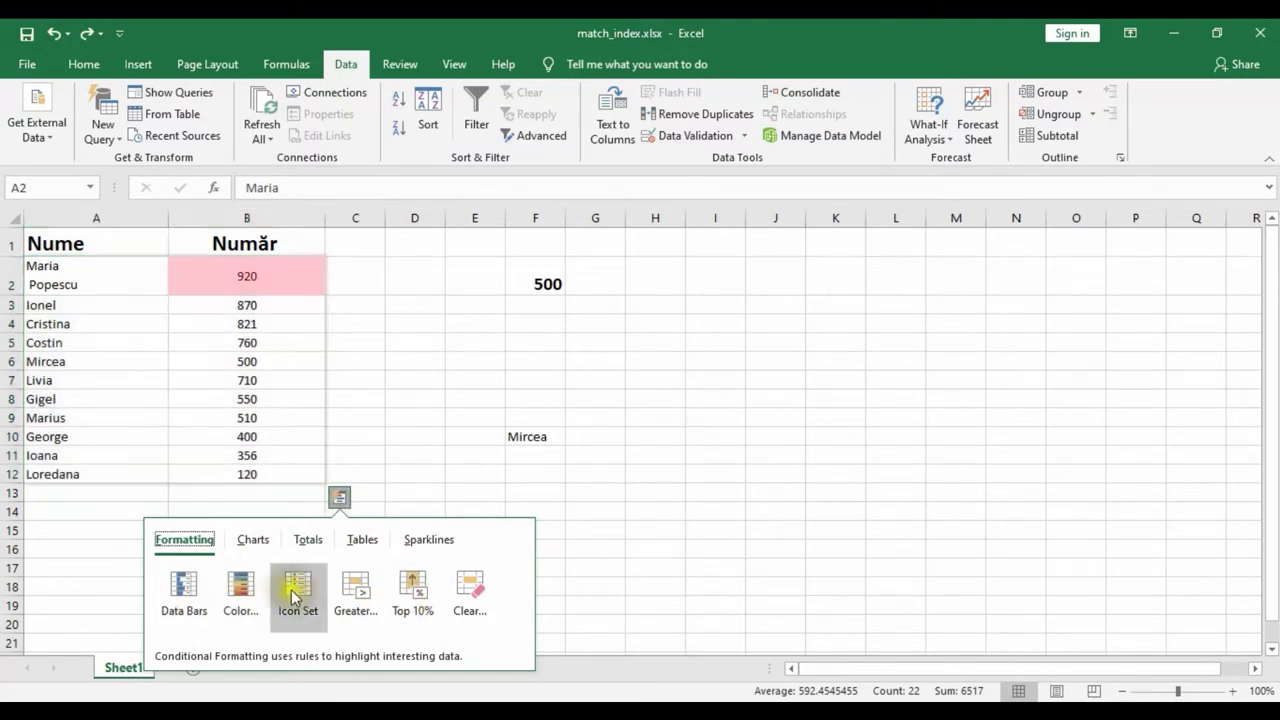
click(252, 542)
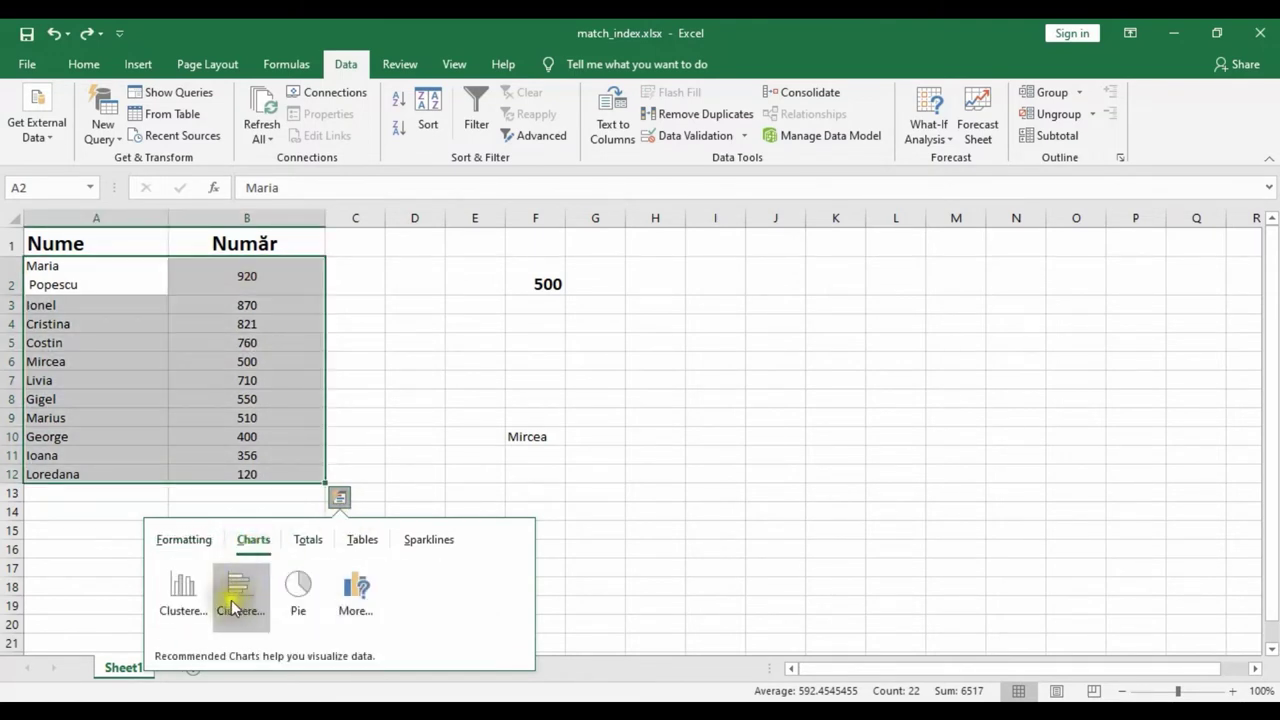
click(307, 542)
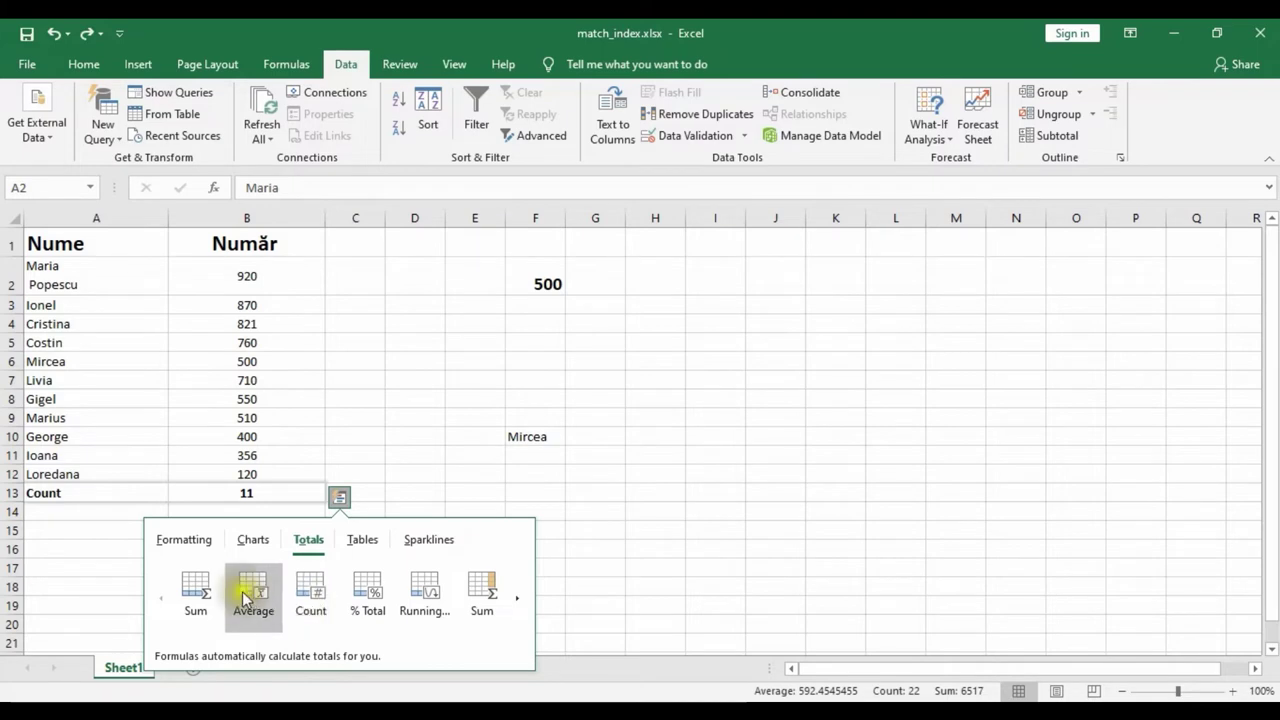
click(196, 592)
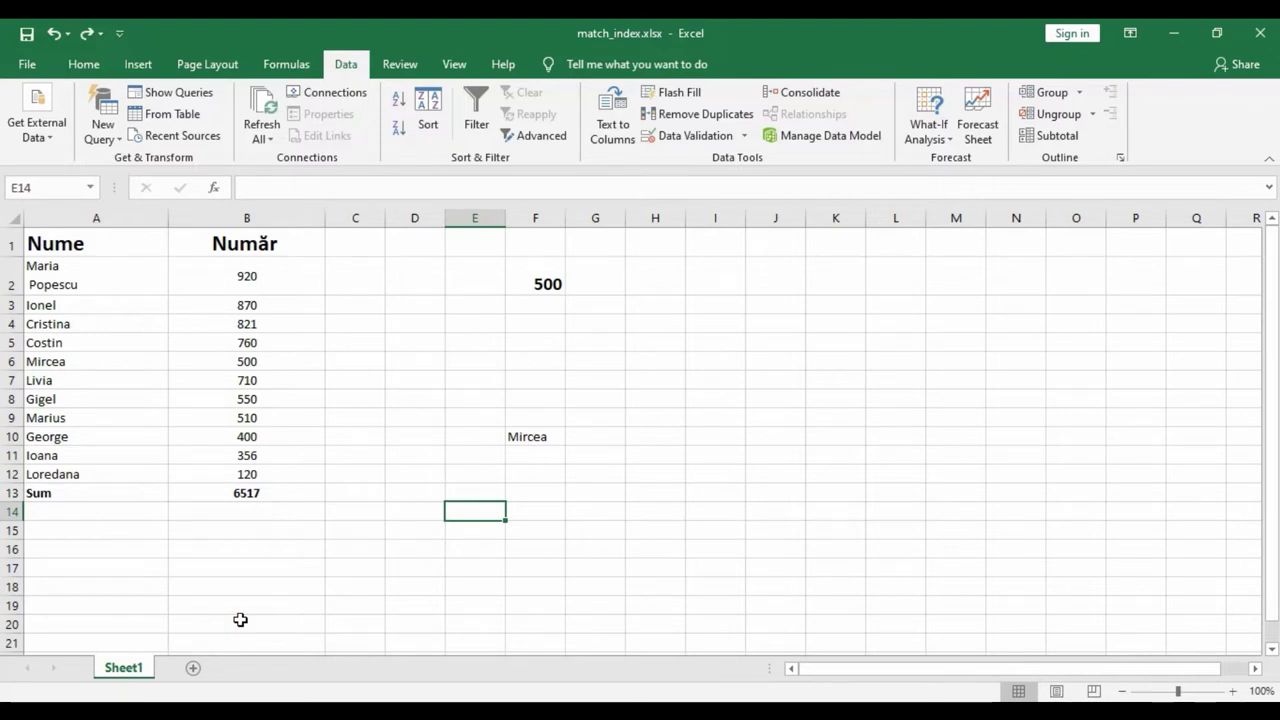
Turn on filtering and show only three chosen names in the Nume column
click(93, 245)
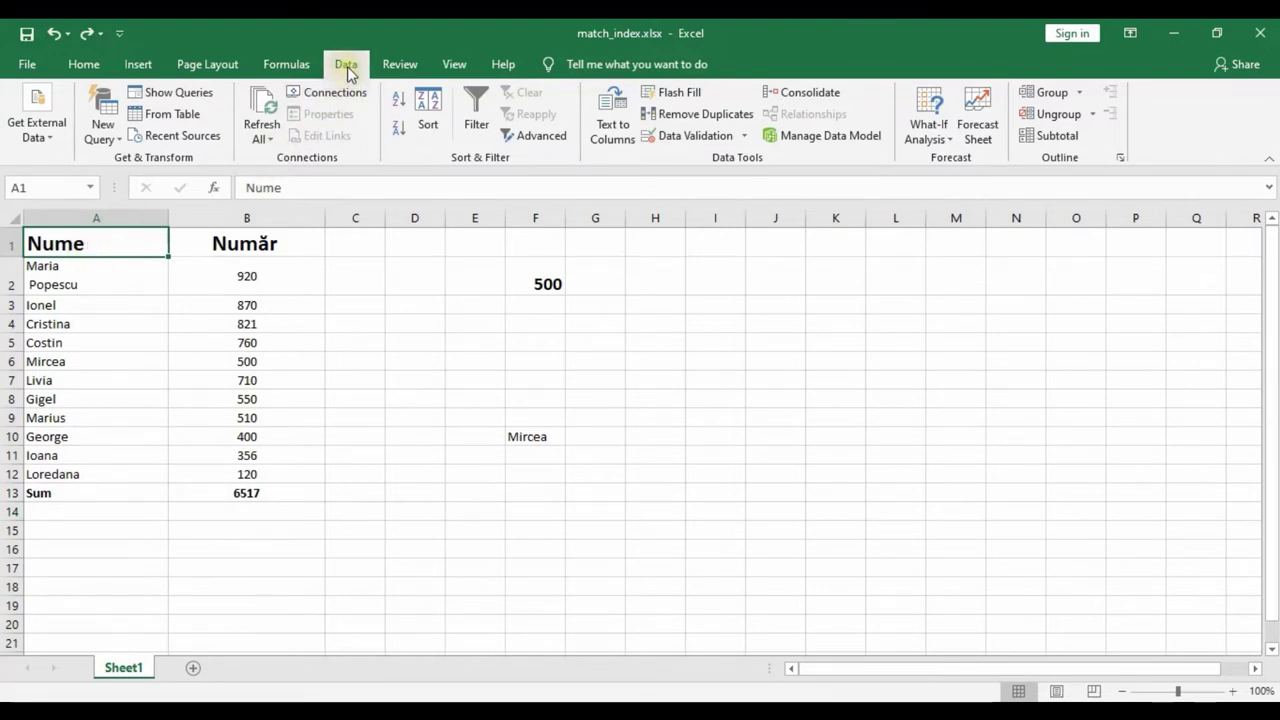
click(480, 130)
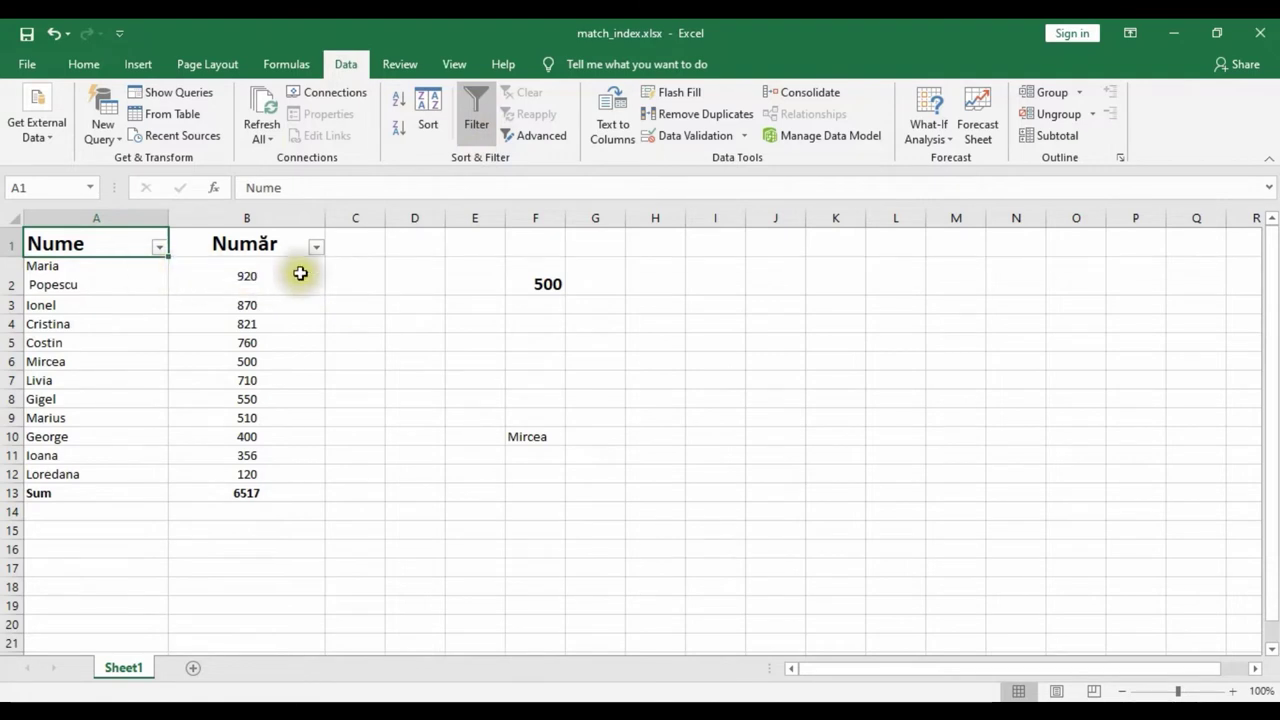
click(159, 247)
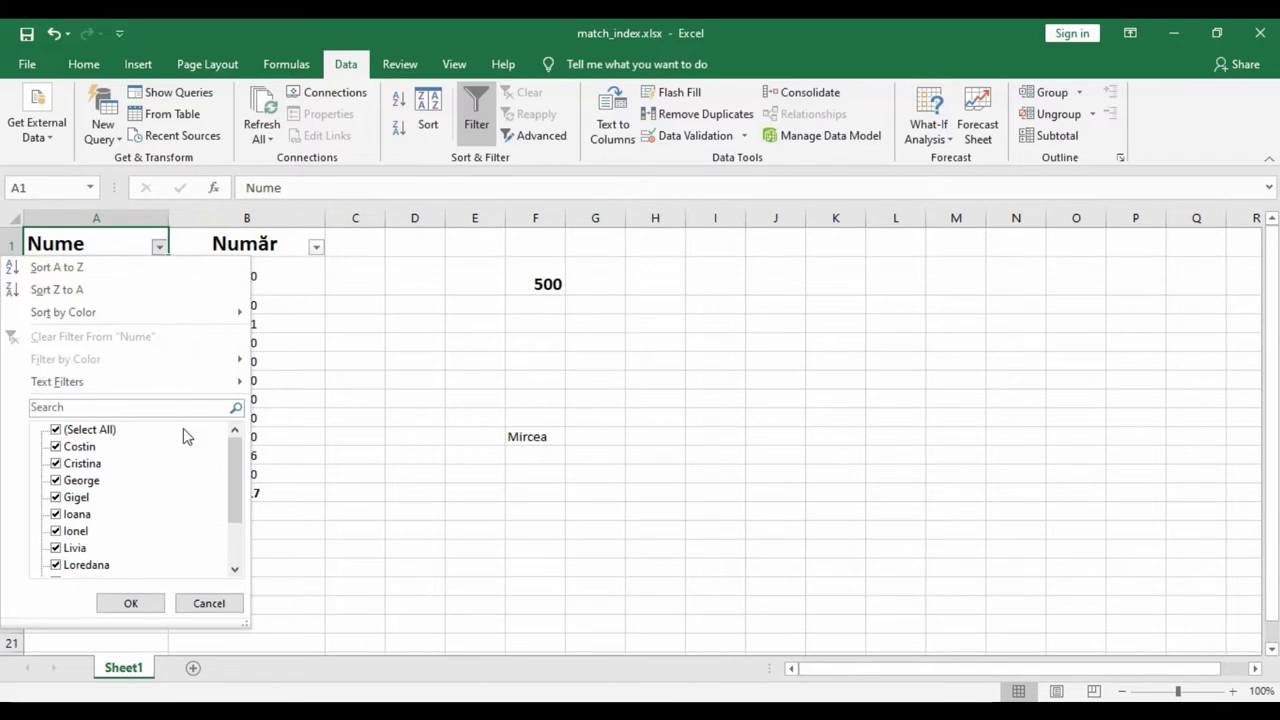
click(55, 430)
click(55, 465)
click(55, 497)
click(55, 548)
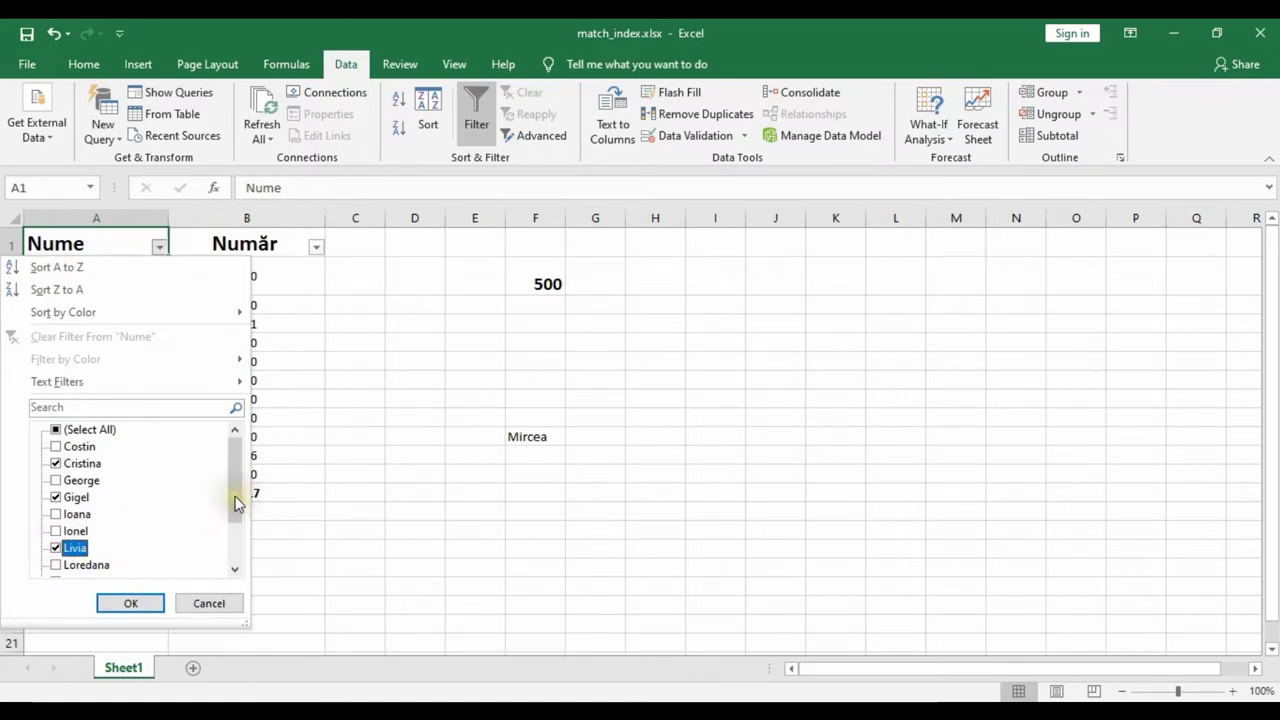
click(137, 603)
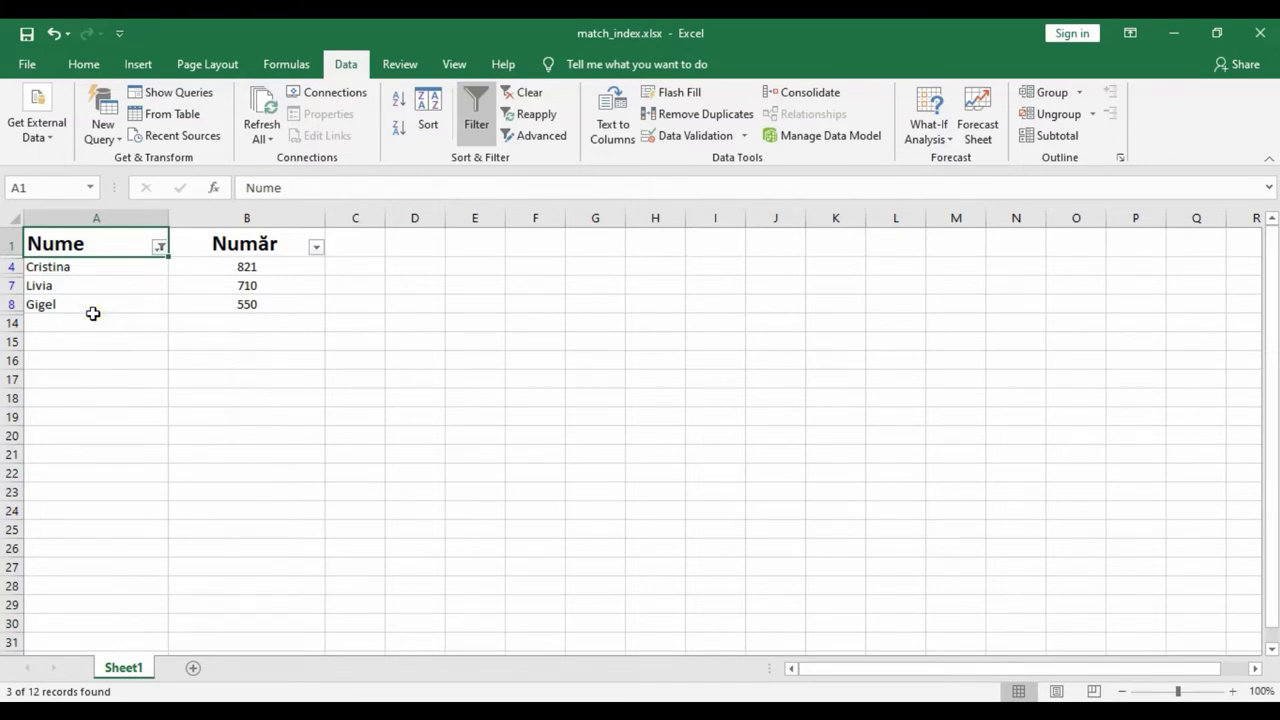
click(142, 337)
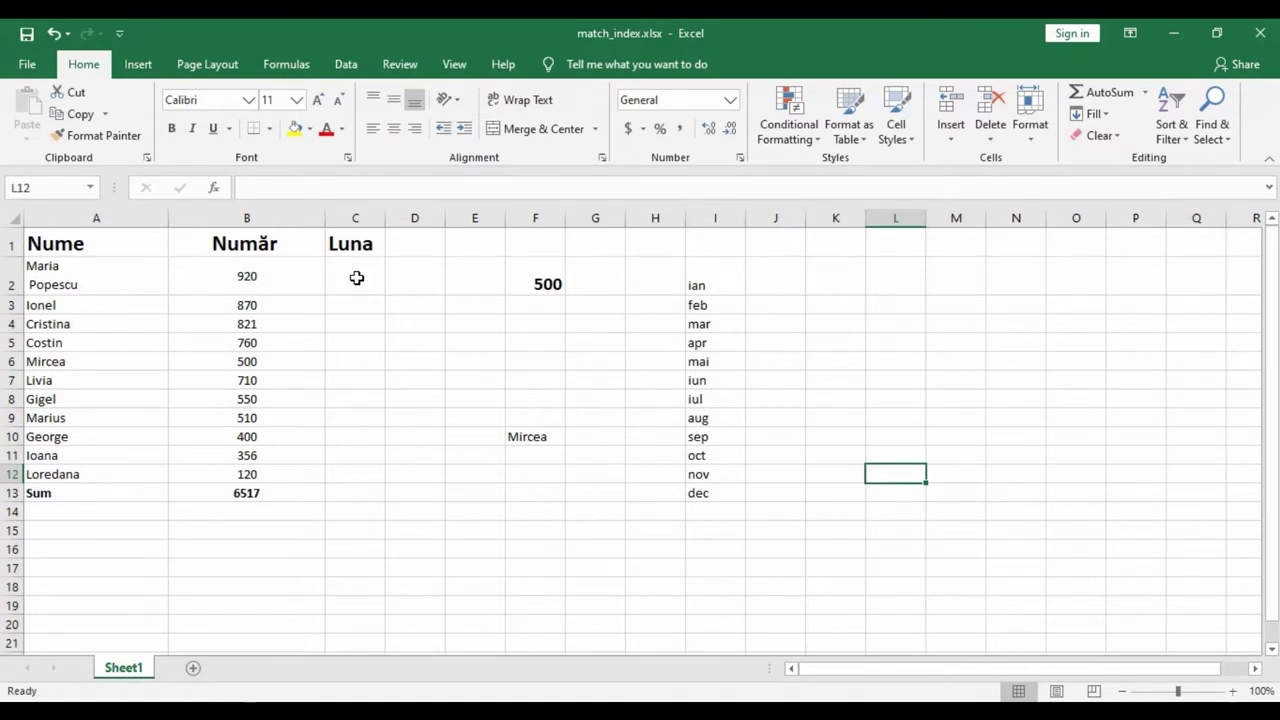
Check the month list in I2:I13, then select cell C2 under the Luna header
drag(712, 274, 719, 496)
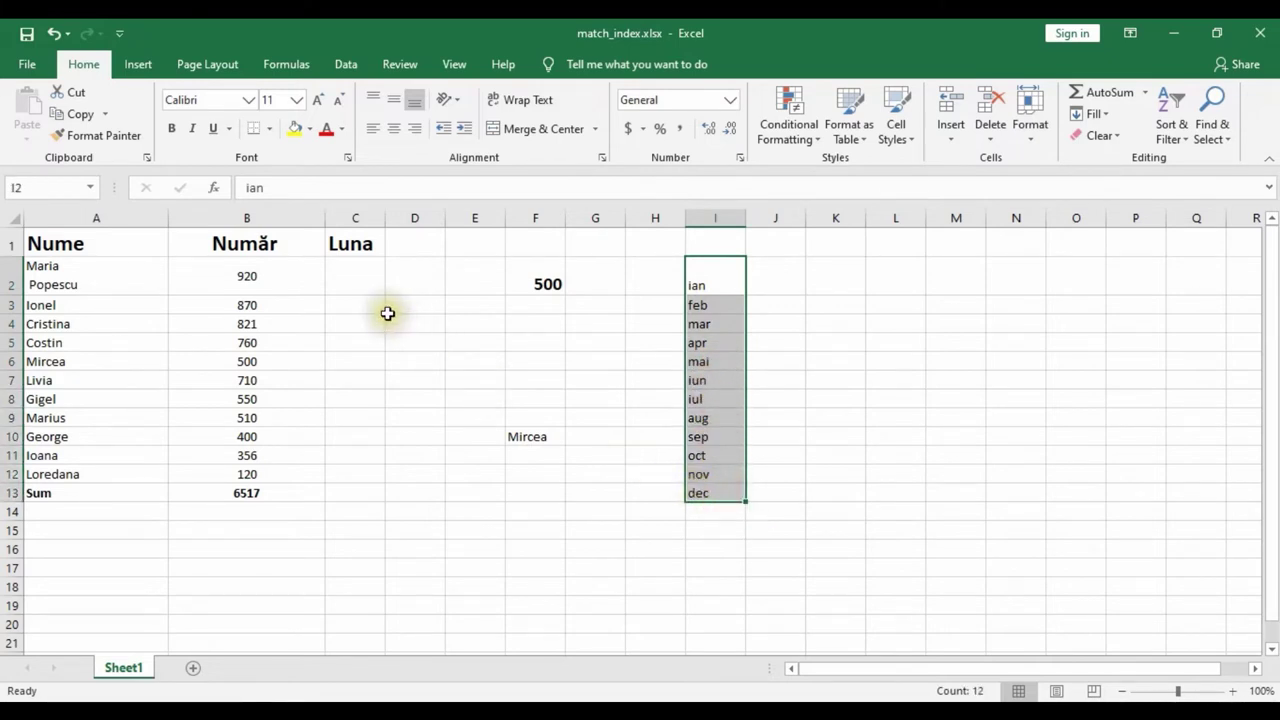
click(577, 368)
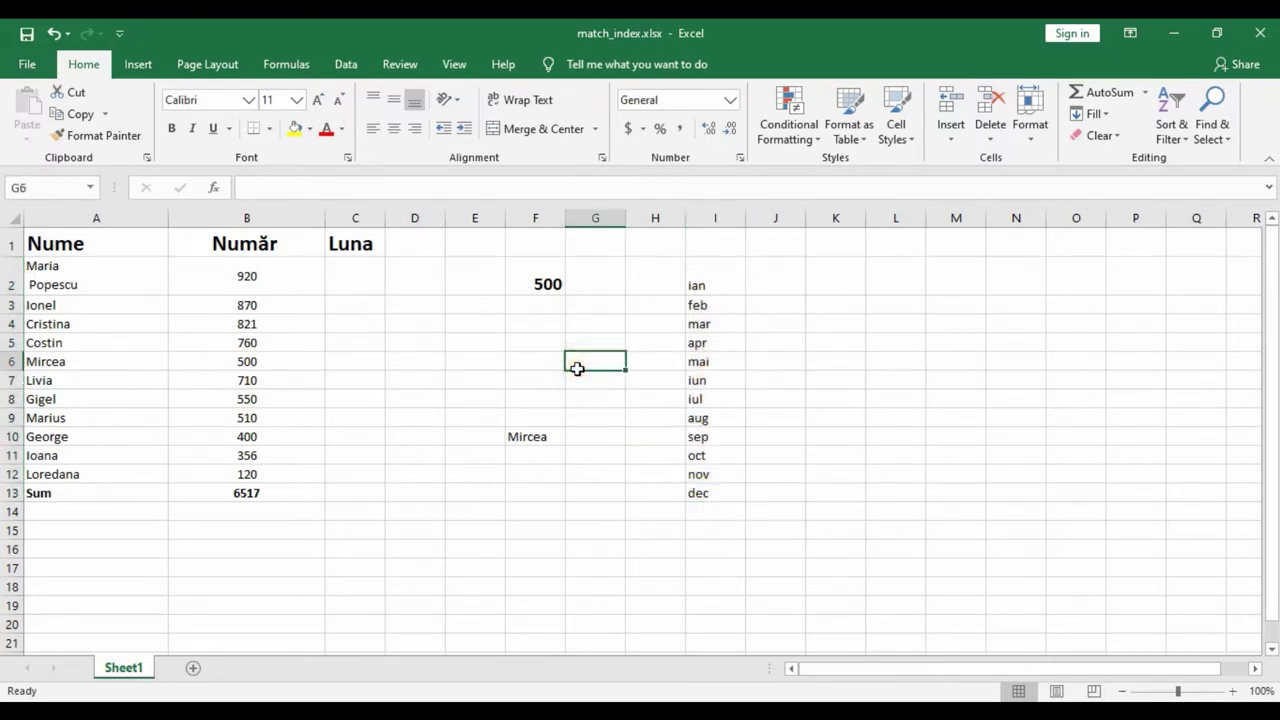
click(355, 281)
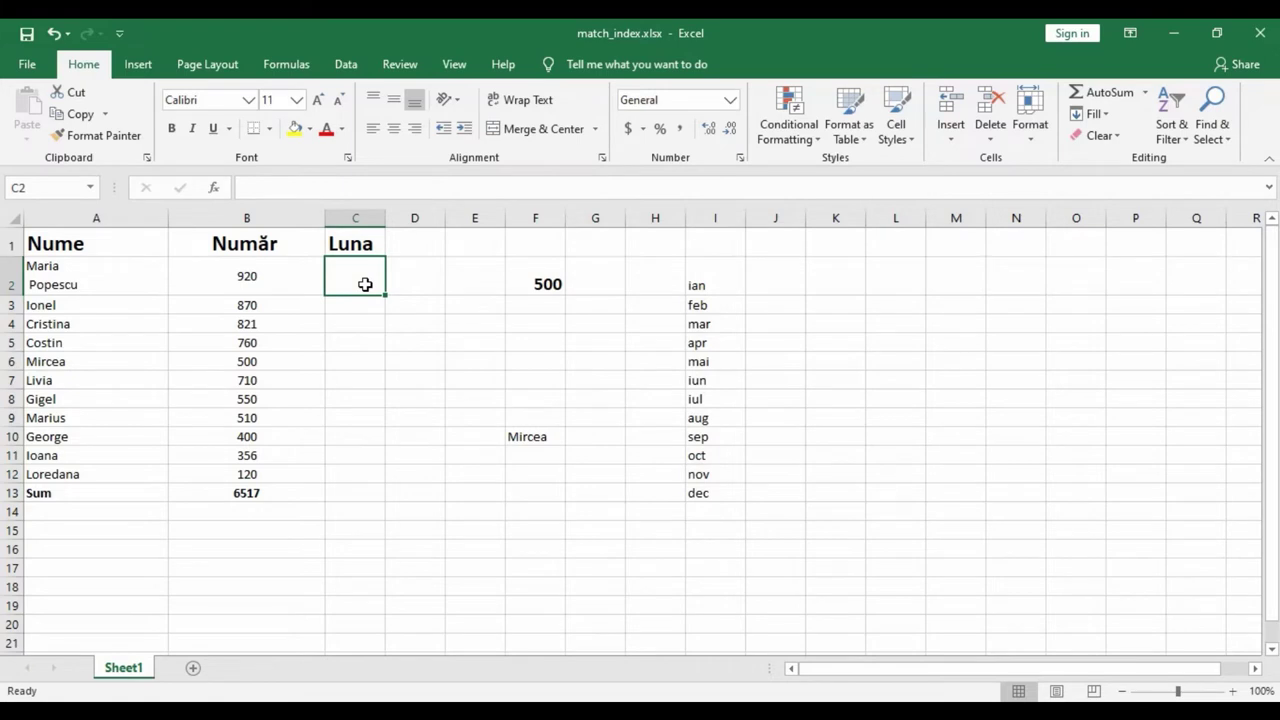
click(346, 65)
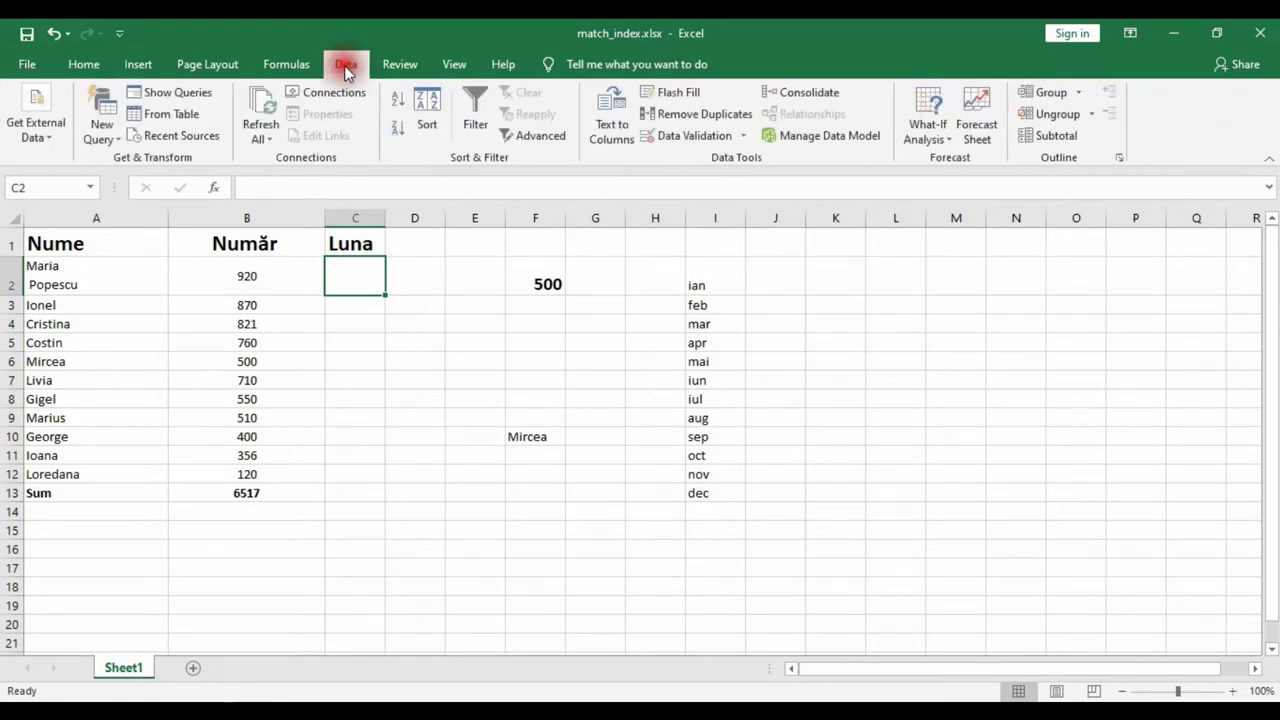
Give C2 a list validation sourced from I2:I13 and pick mai from its dropdown
click(704, 137)
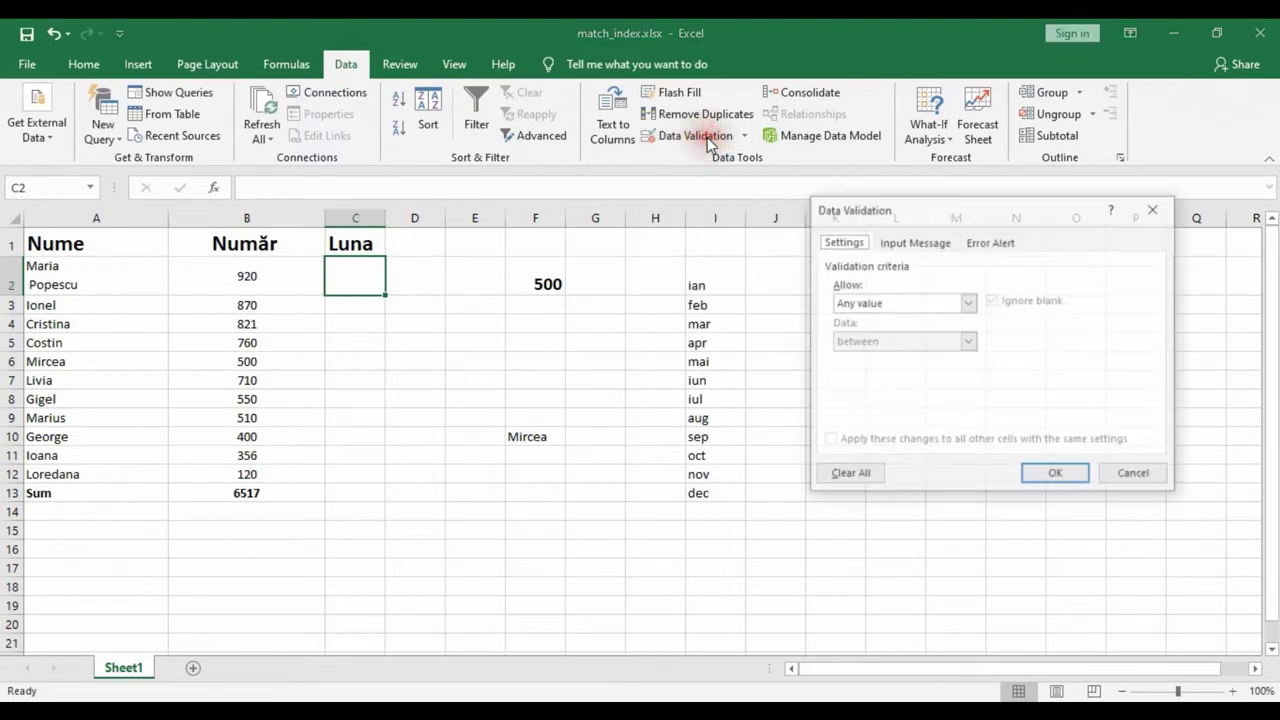
click(969, 302)
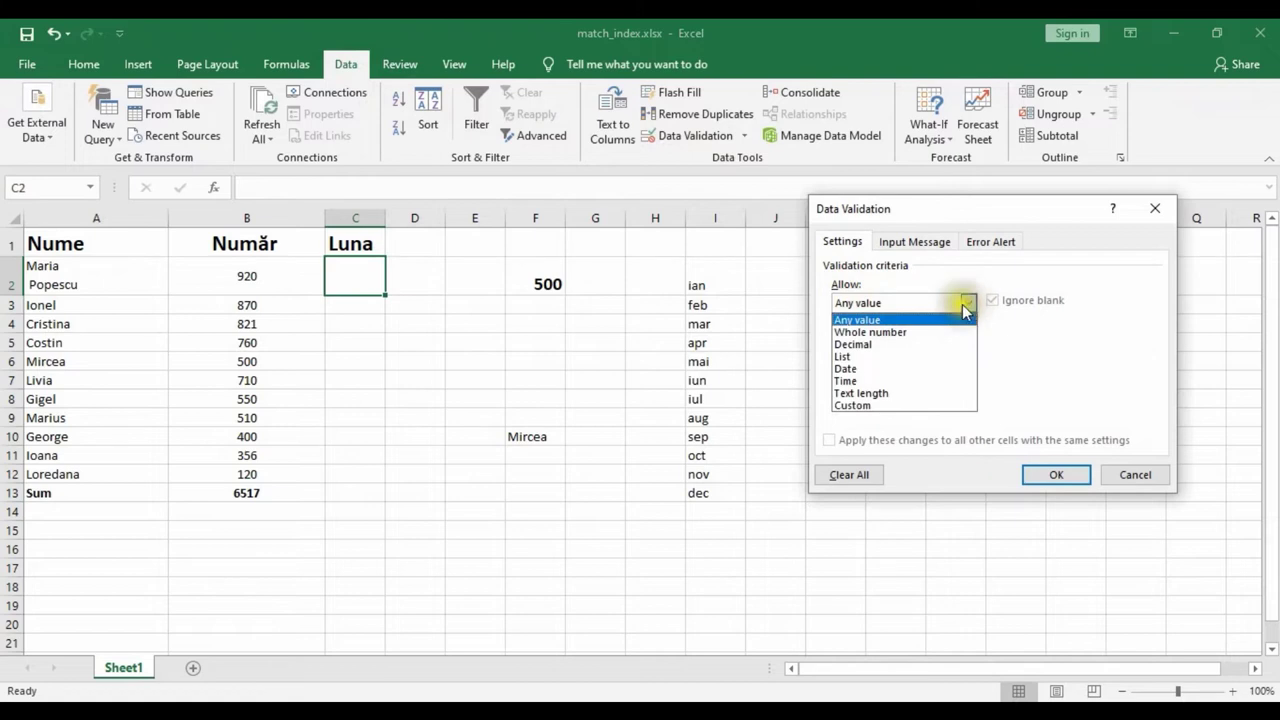
click(867, 356)
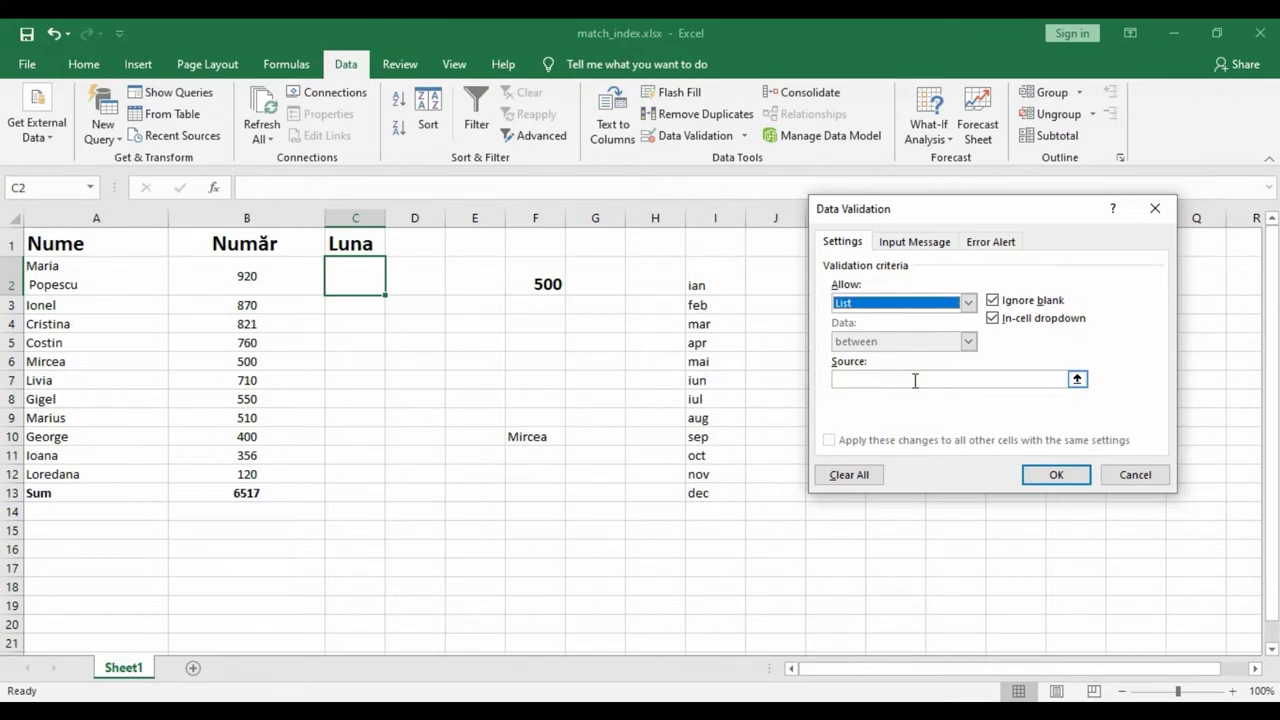
click(1077, 381)
drag(712, 285, 710, 494)
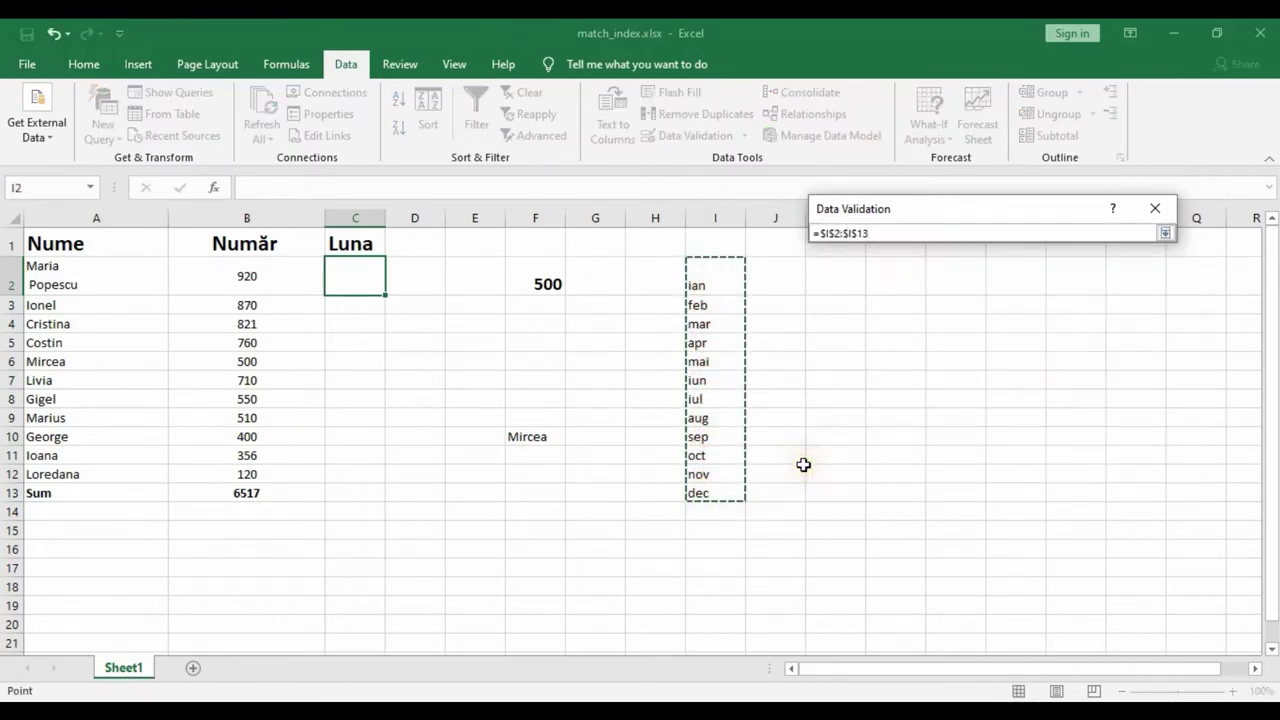
click(1166, 233)
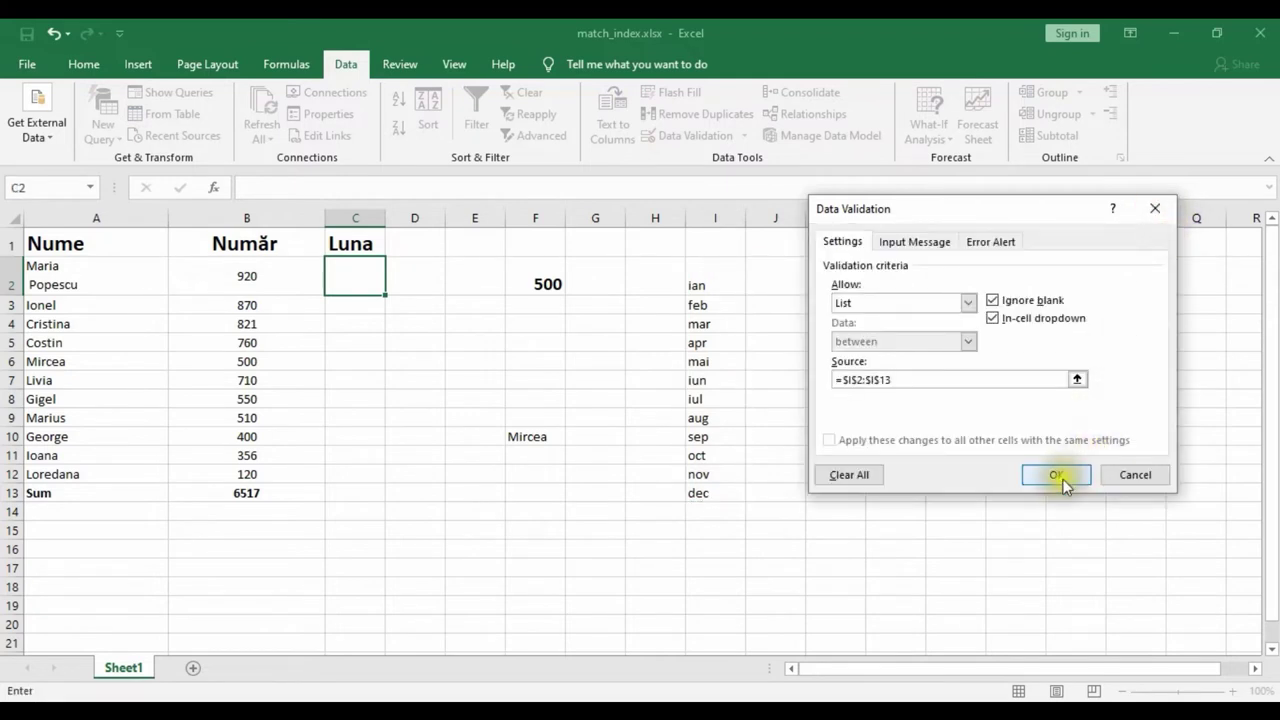
click(1063, 475)
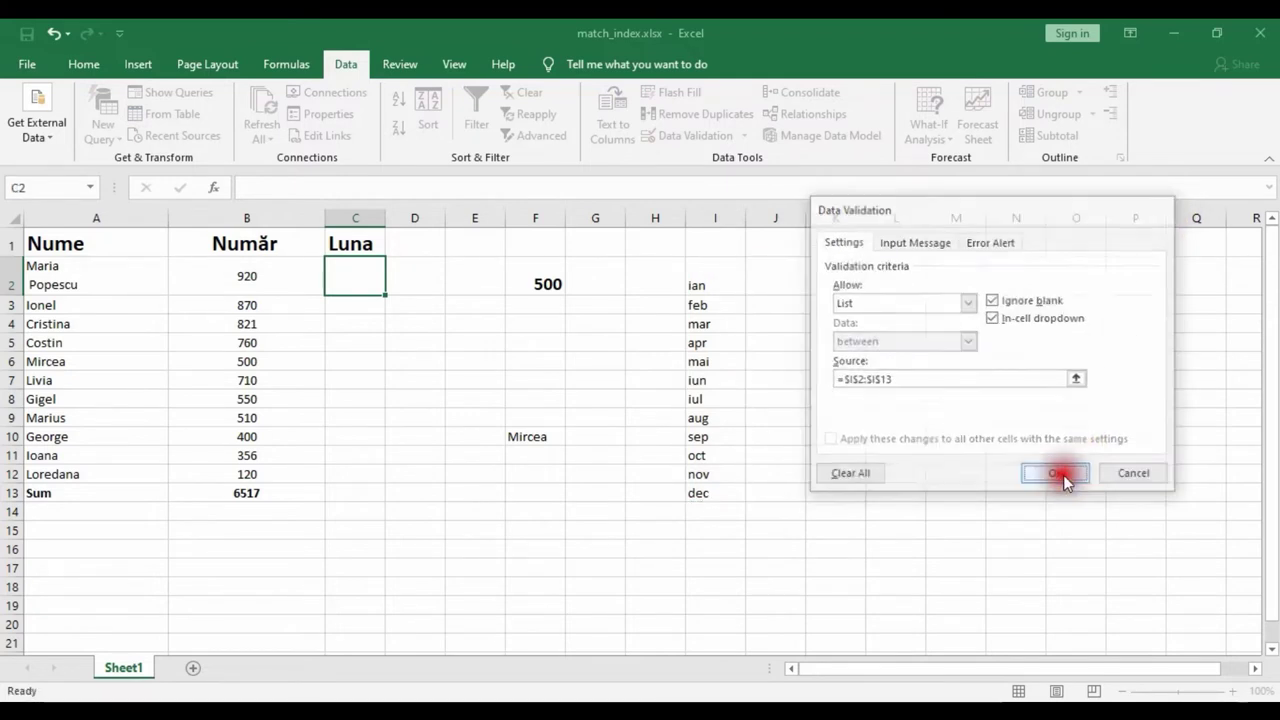
click(393, 286)
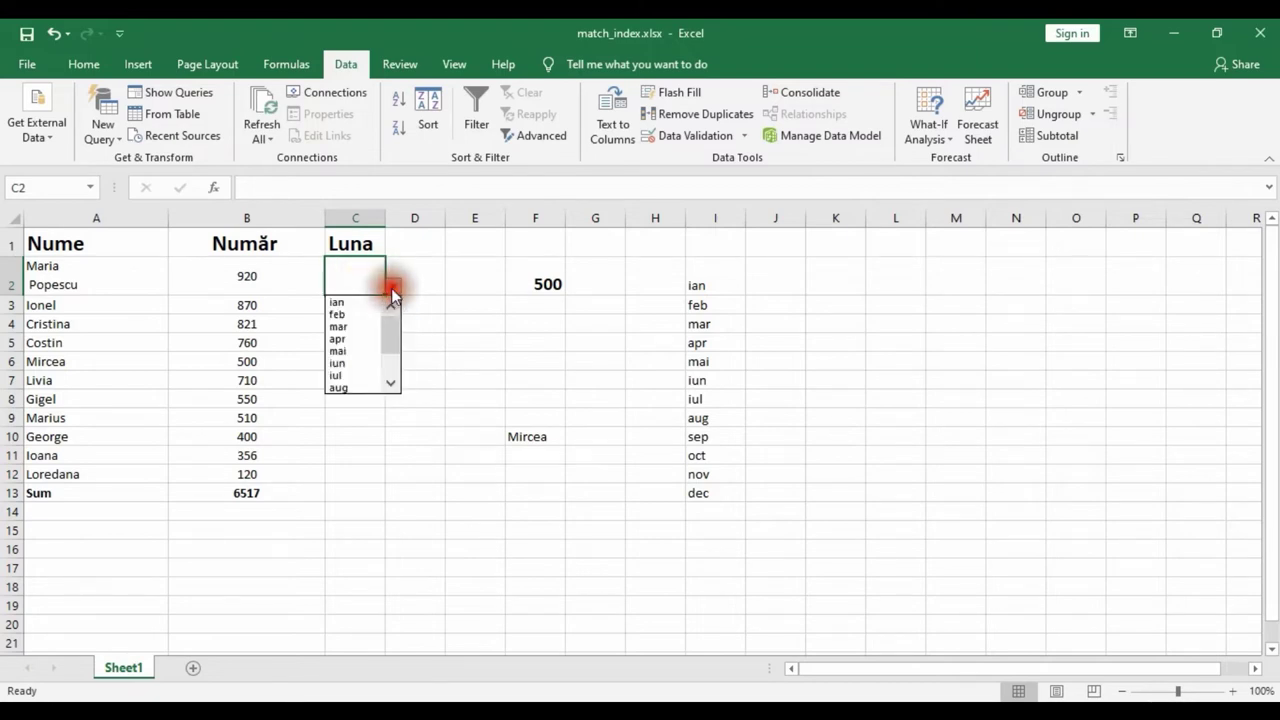
click(342, 351)
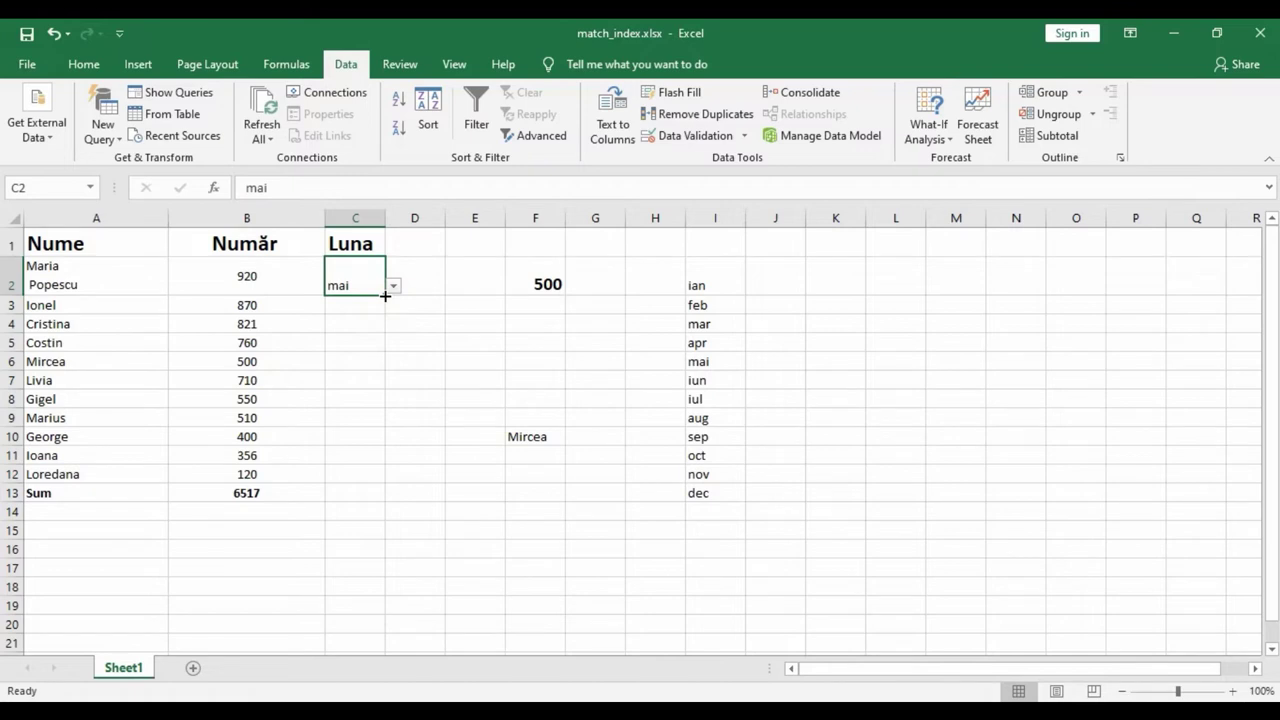
Fill mai down the Luna column from C2 through C12
double_click(385, 296)
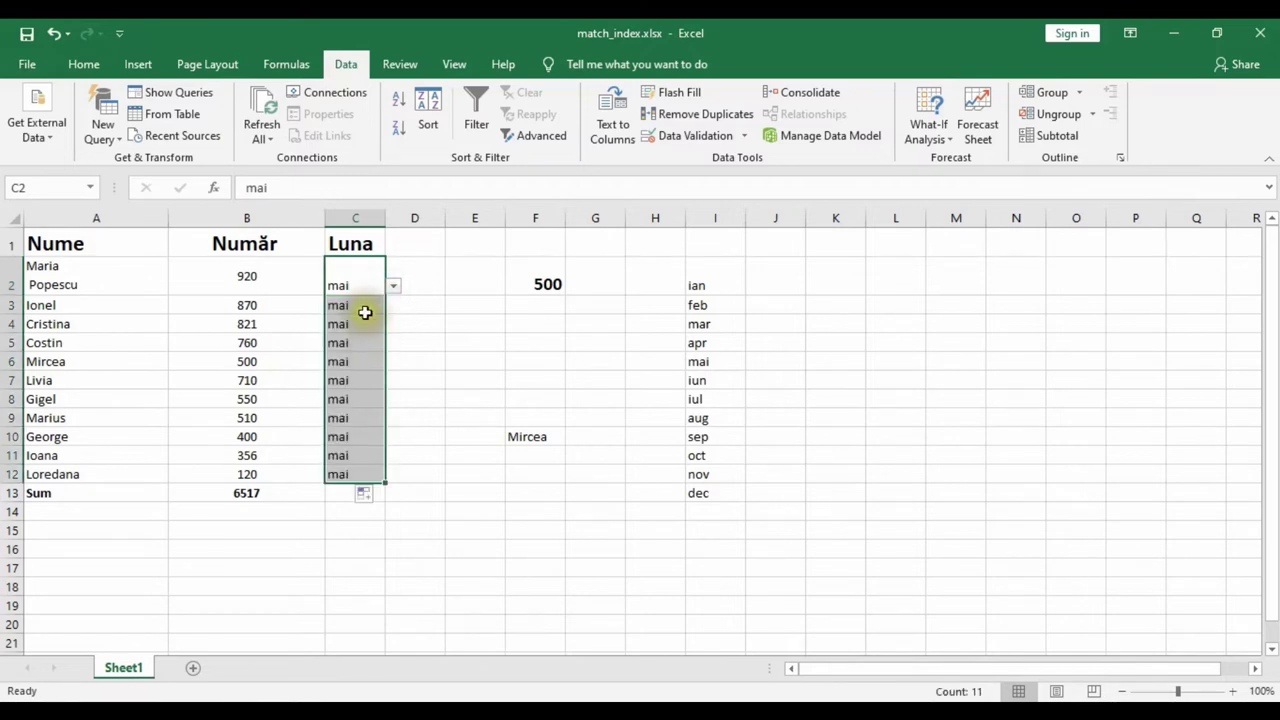
click(366, 309)
click(363, 340)
Change the months in C7, C9 and C12 to nov, sep and oct
click(368, 380)
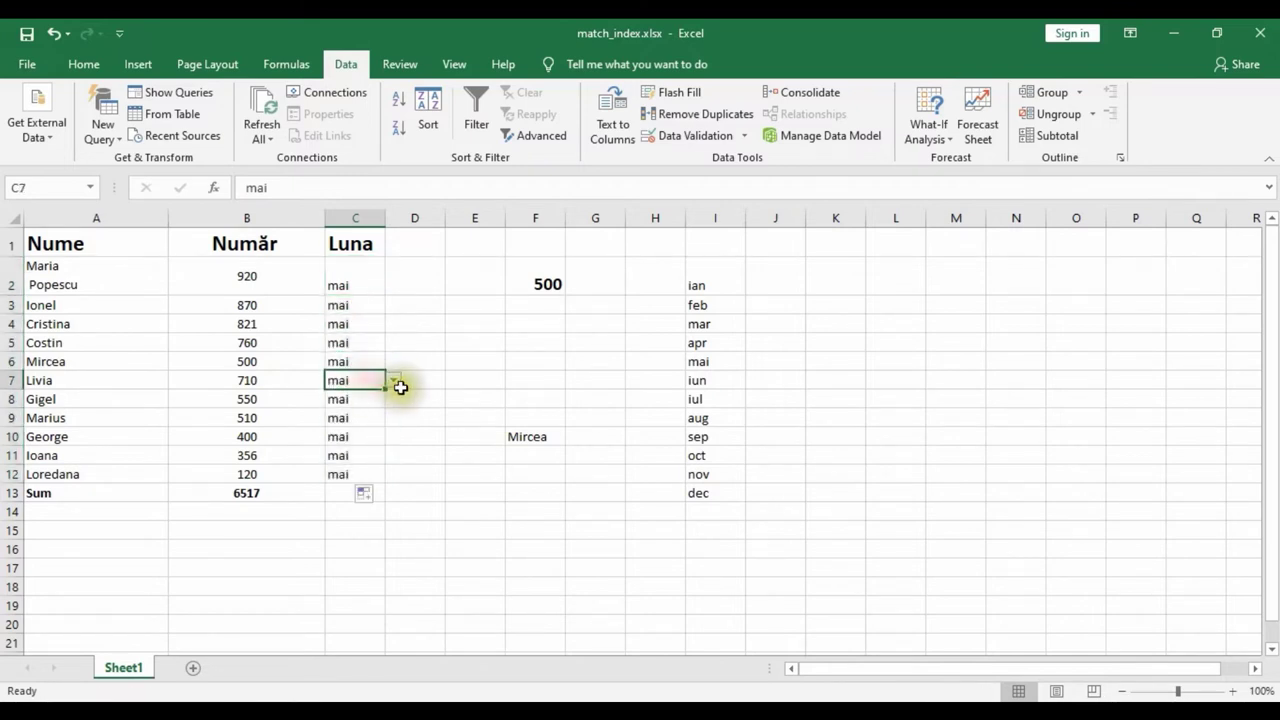
click(394, 380)
click(340, 455)
click(372, 402)
click(385, 417)
click(394, 417)
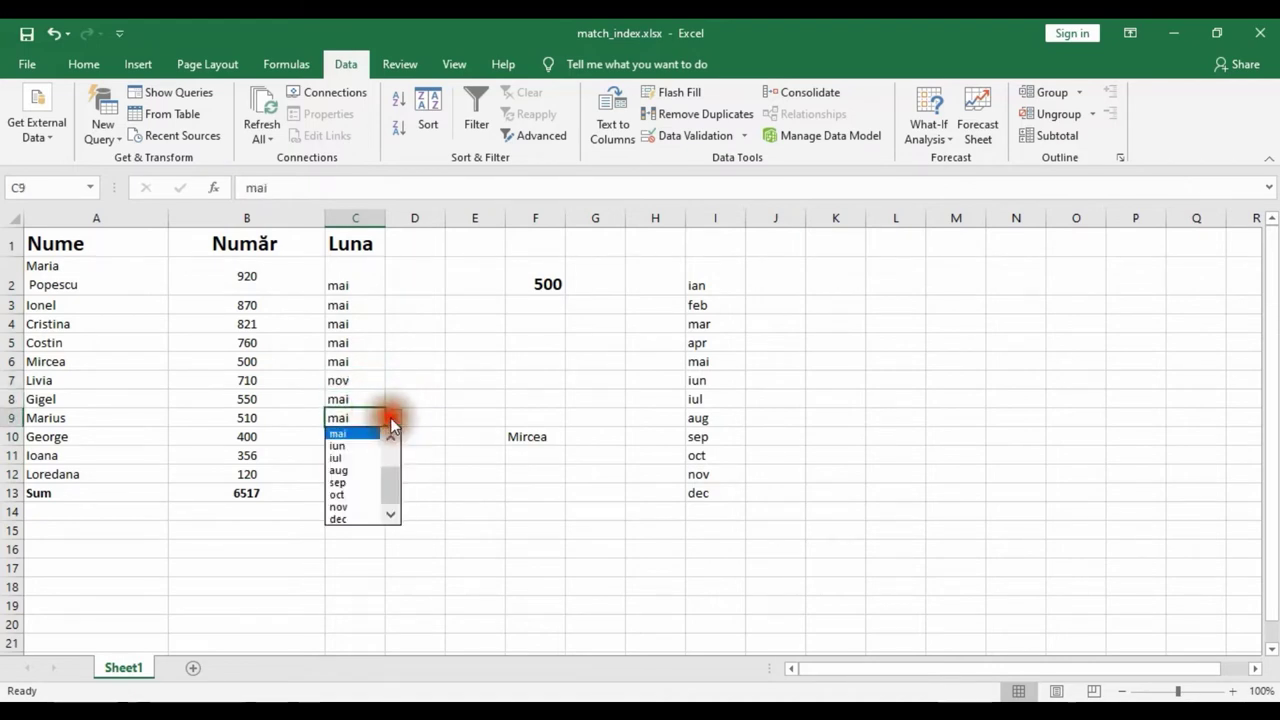
click(352, 483)
click(366, 474)
click(394, 474)
click(366, 466)
click(754, 549)
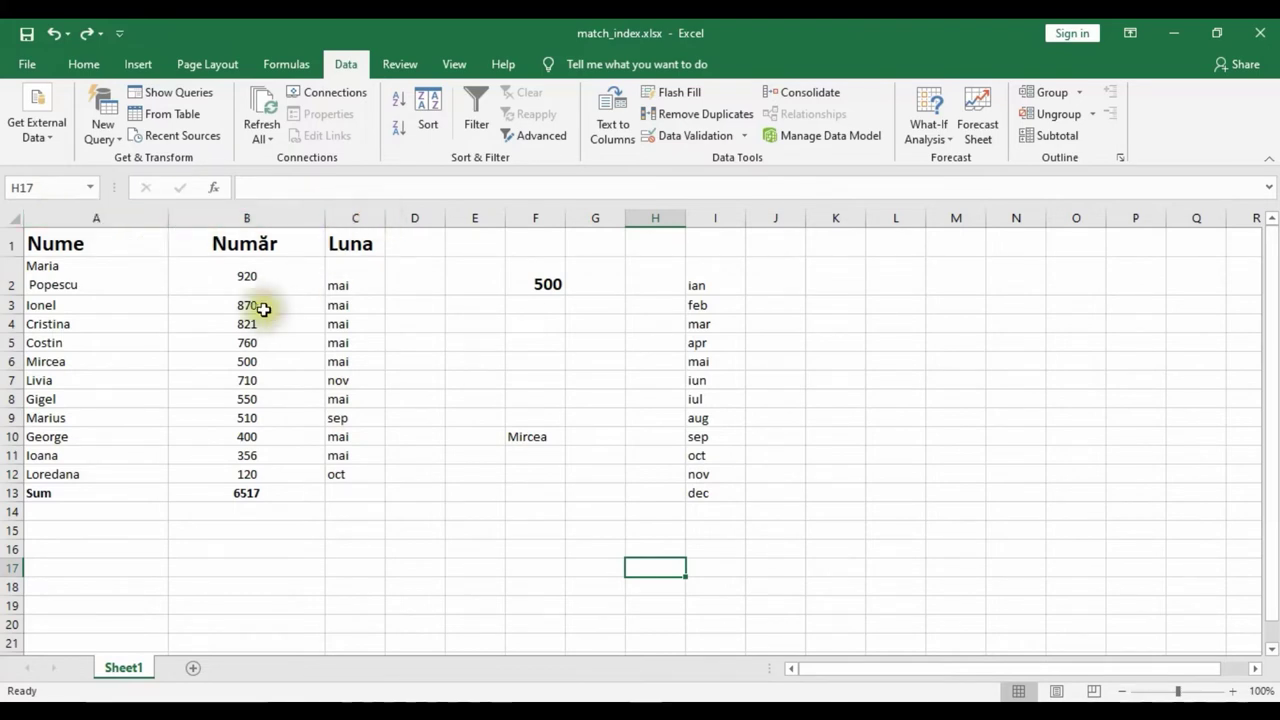
AutoFit columns A, B and C to their Nume, Număr and Luna contents
click(98, 215)
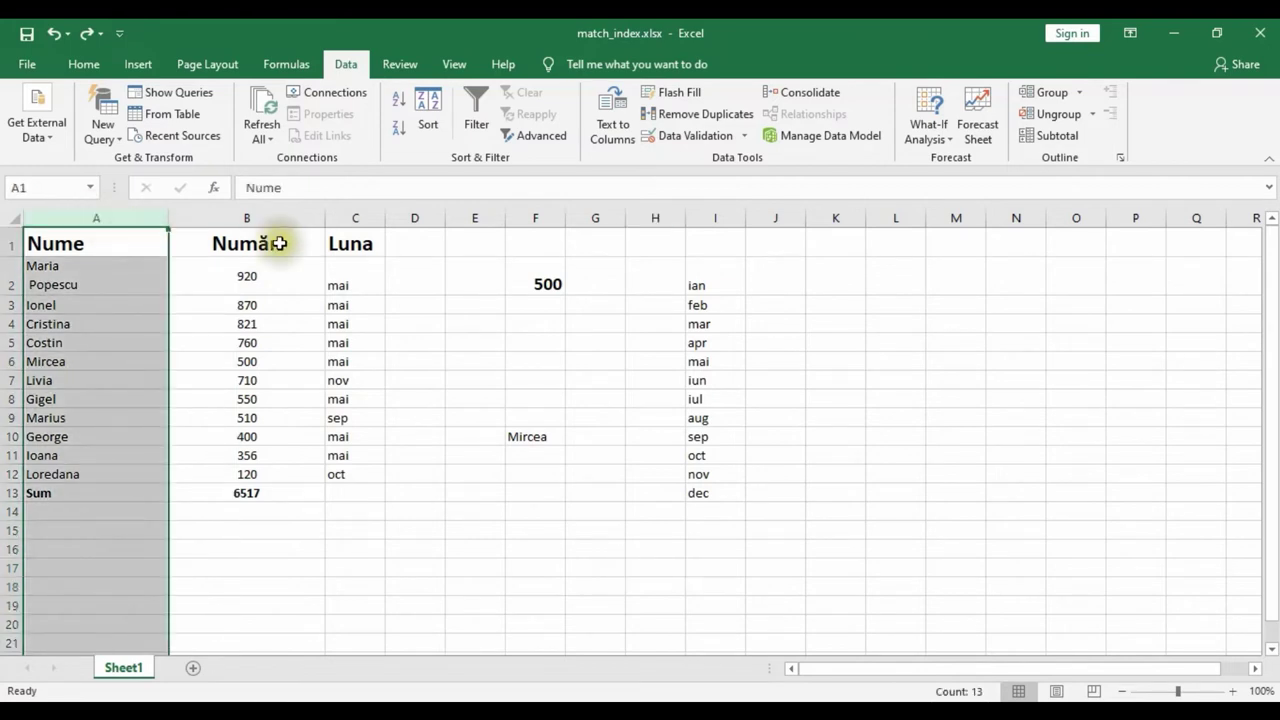
shift+click(365, 218)
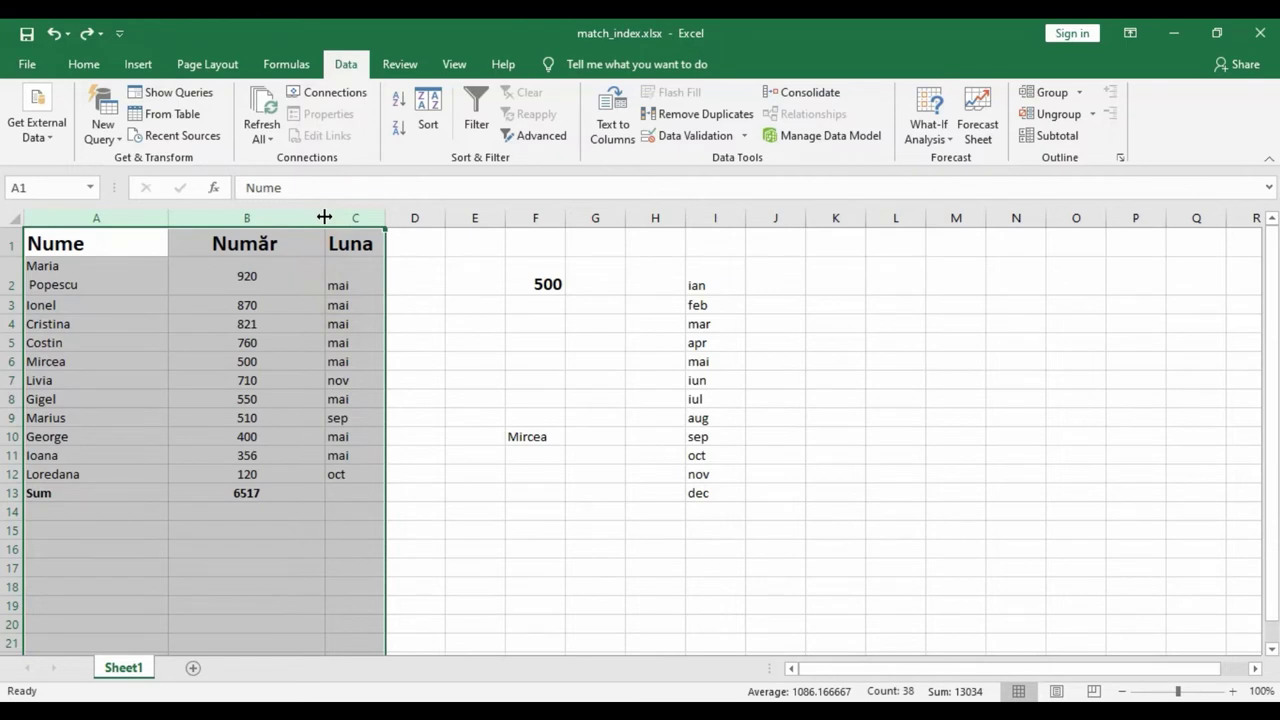
double_click(324, 217)
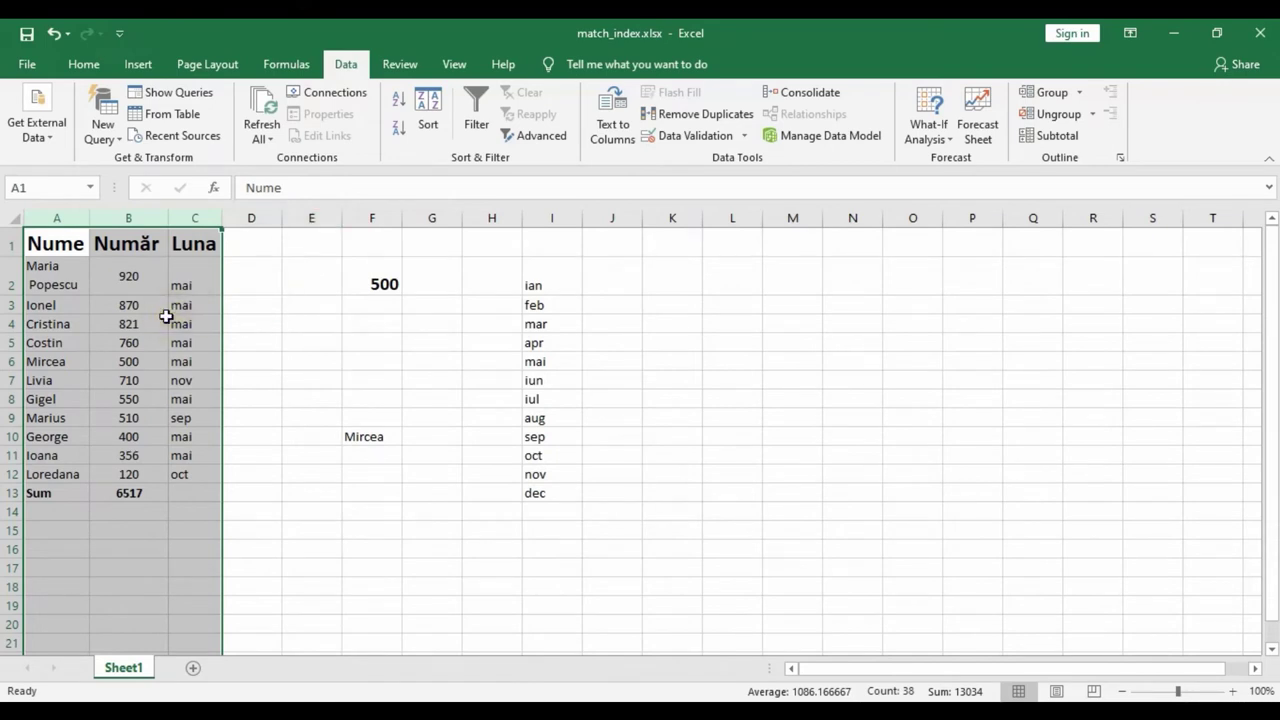
Undo to restore the two extra rows, then select the data range A2:C14
key(ctrl+z)
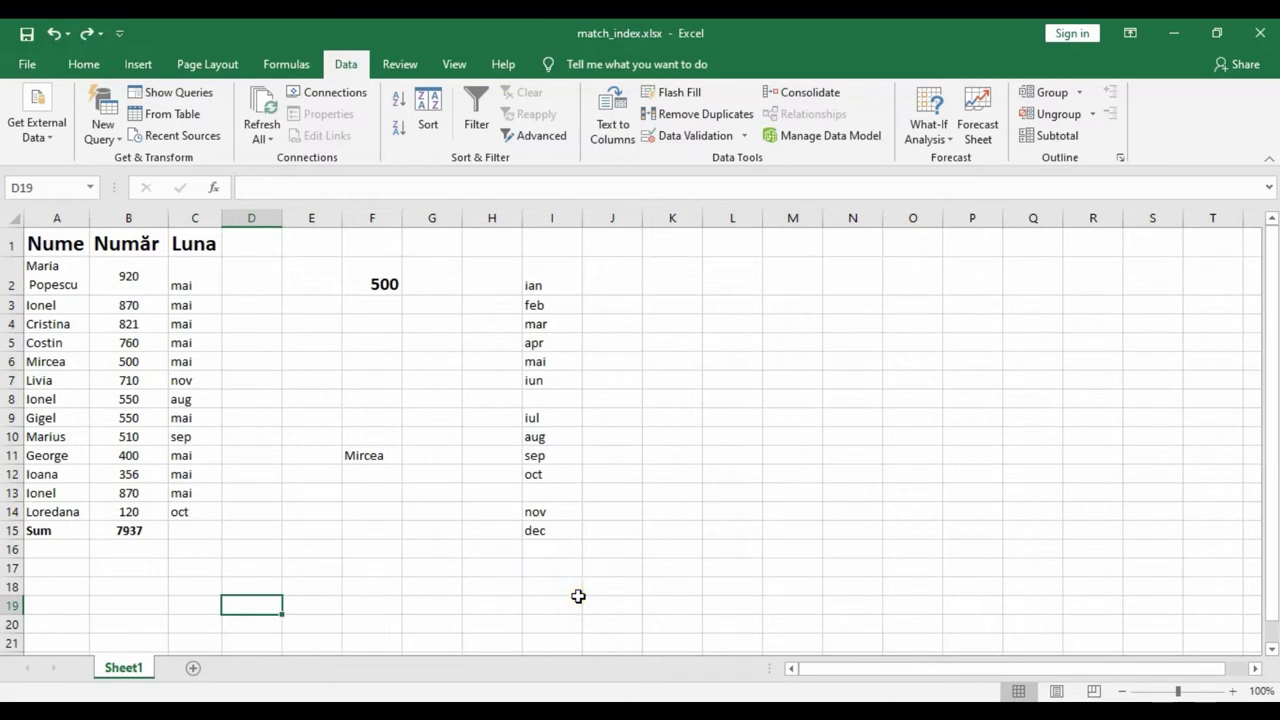
click(38, 307)
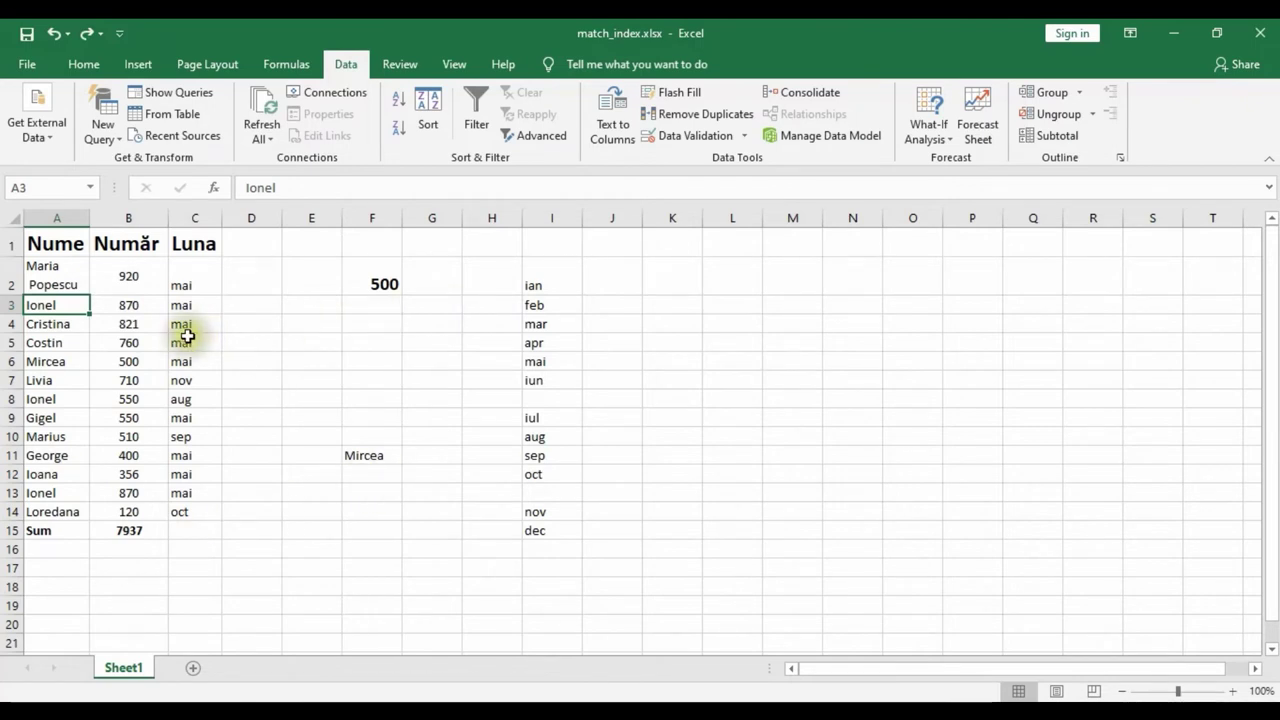
mouse_move(55, 280)
mouse_down()
mouse_move(188, 337)
mouse_move(200, 512)
mouse_up()
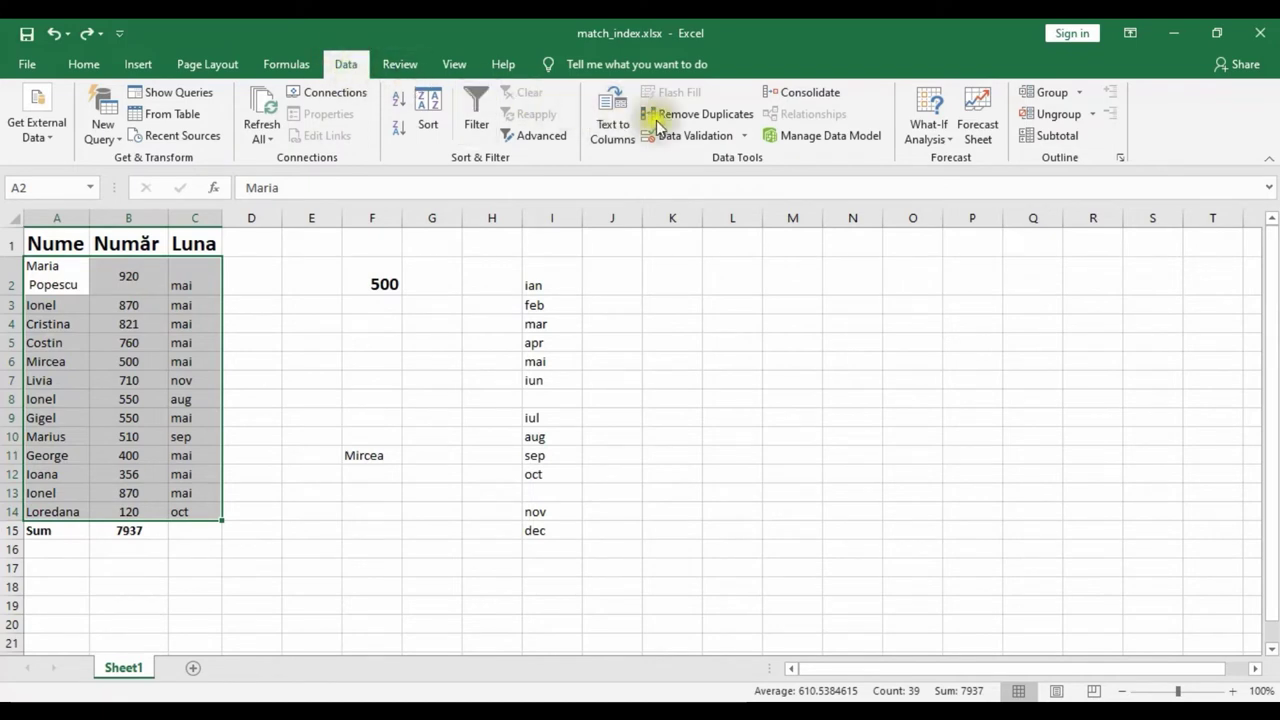
Run Remove Duplicates across all three columns, deleting the repeated 870/mai row
click(740, 117)
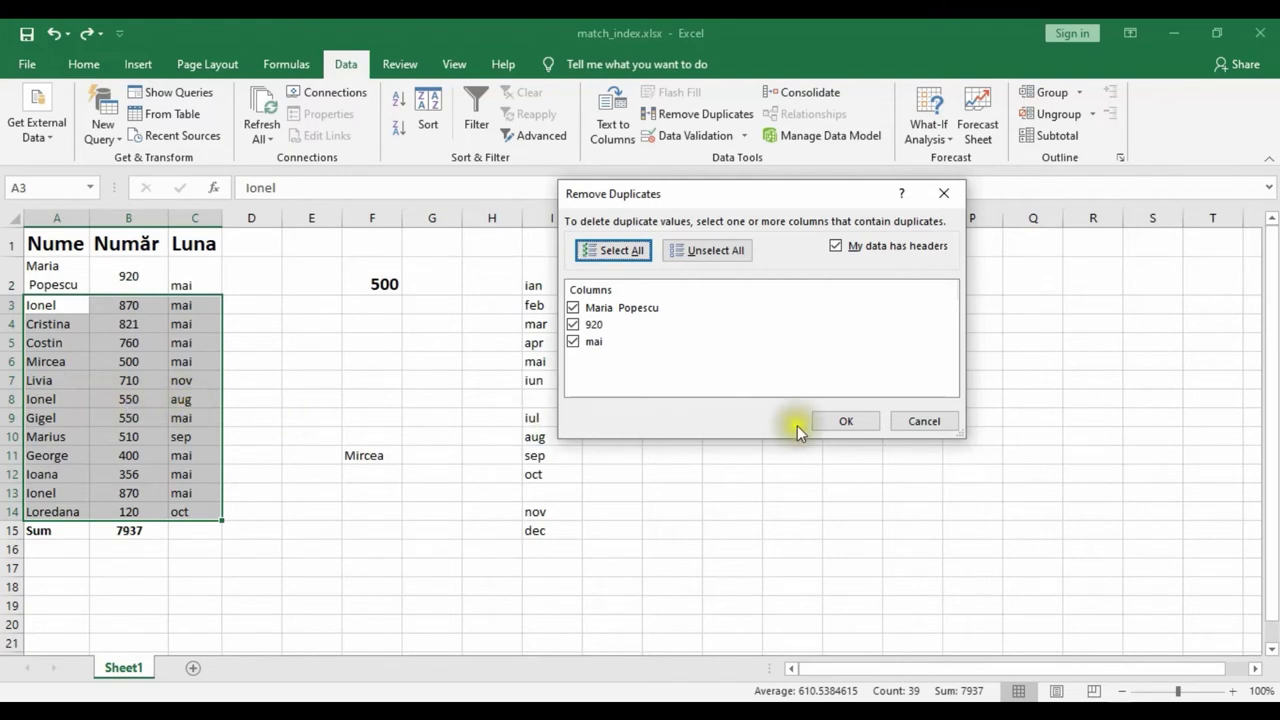
click(848, 421)
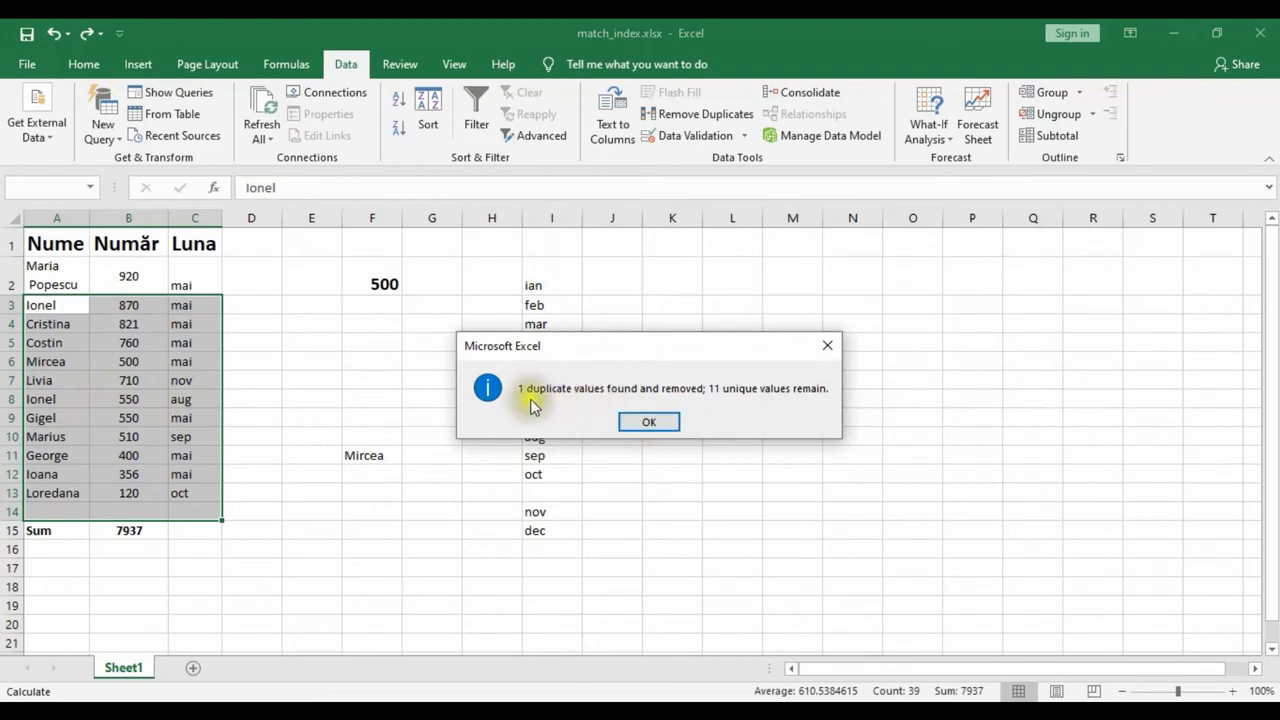
click(648, 421)
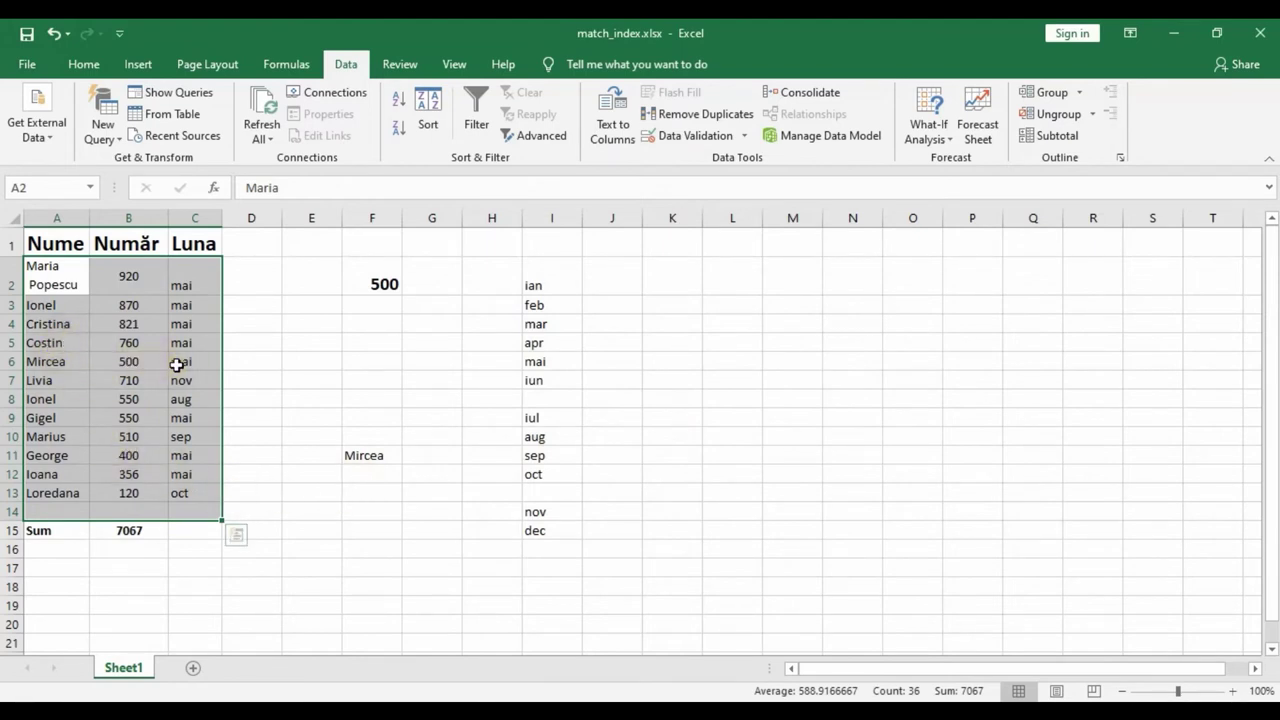
Run Remove Duplicates on Nume only, deleting the repeated-name 550/aug row
click(722, 122)
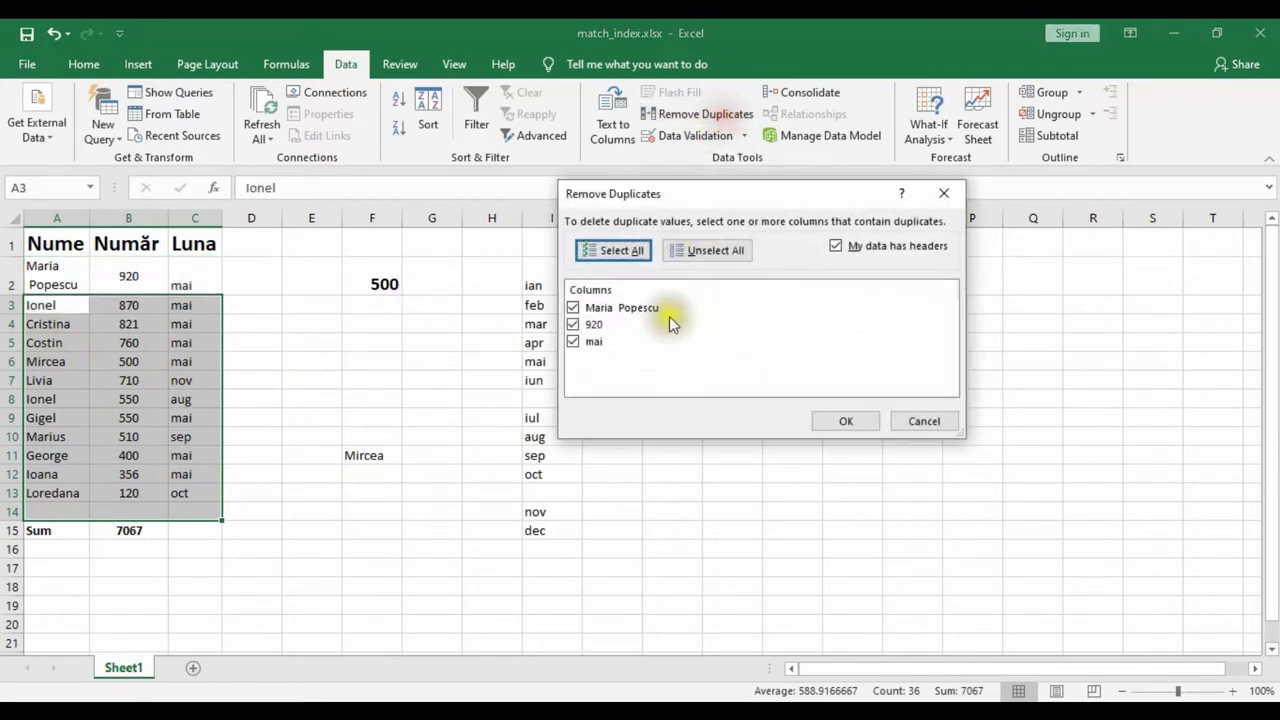
click(574, 343)
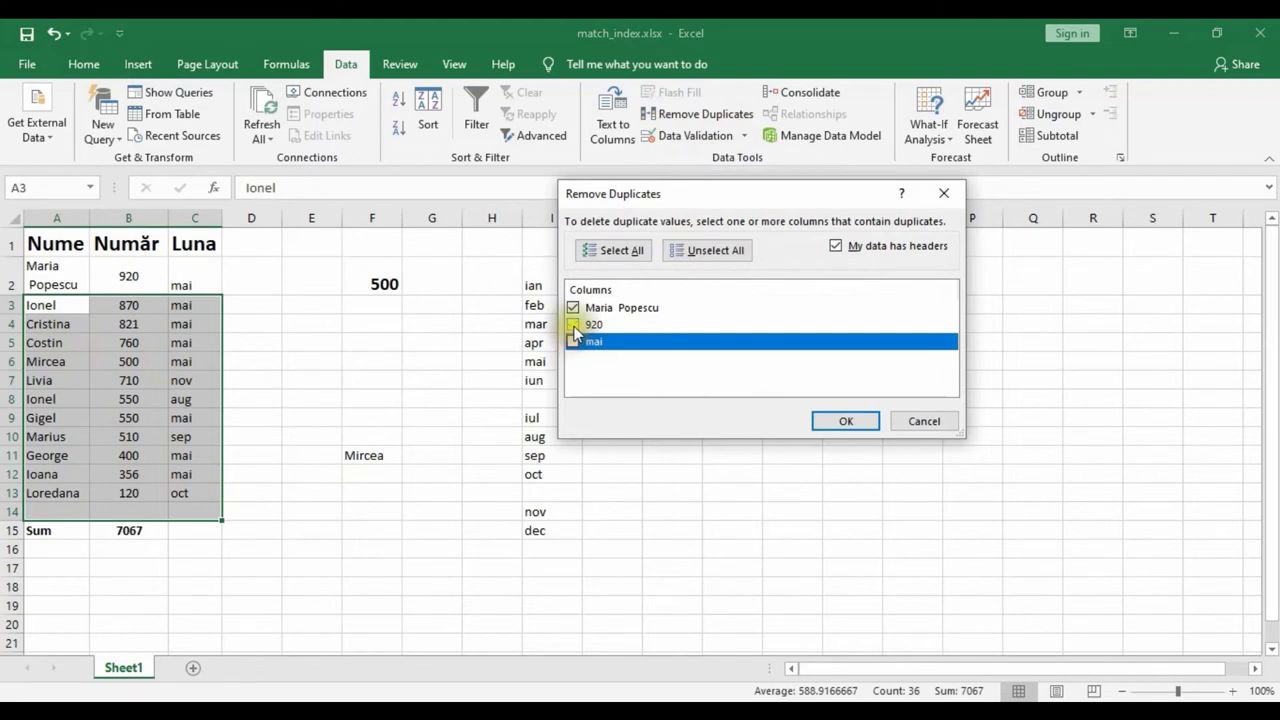
click(573, 325)
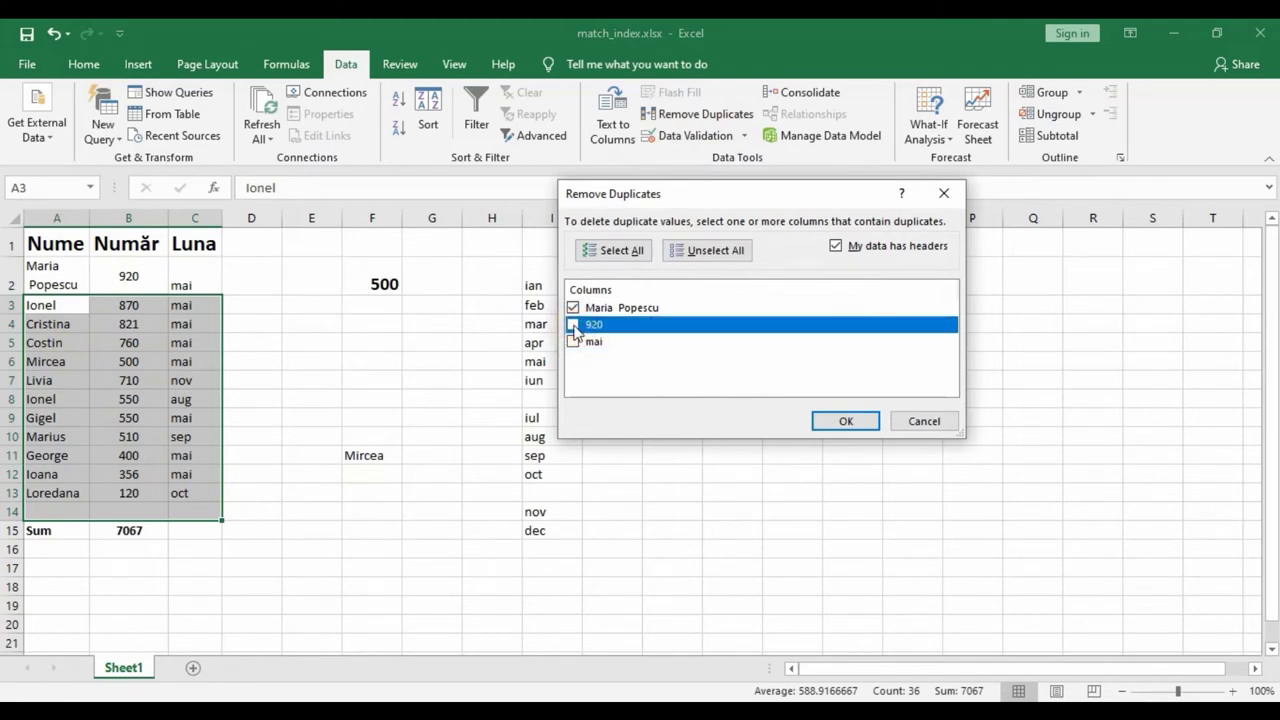
click(575, 328)
click(845, 421)
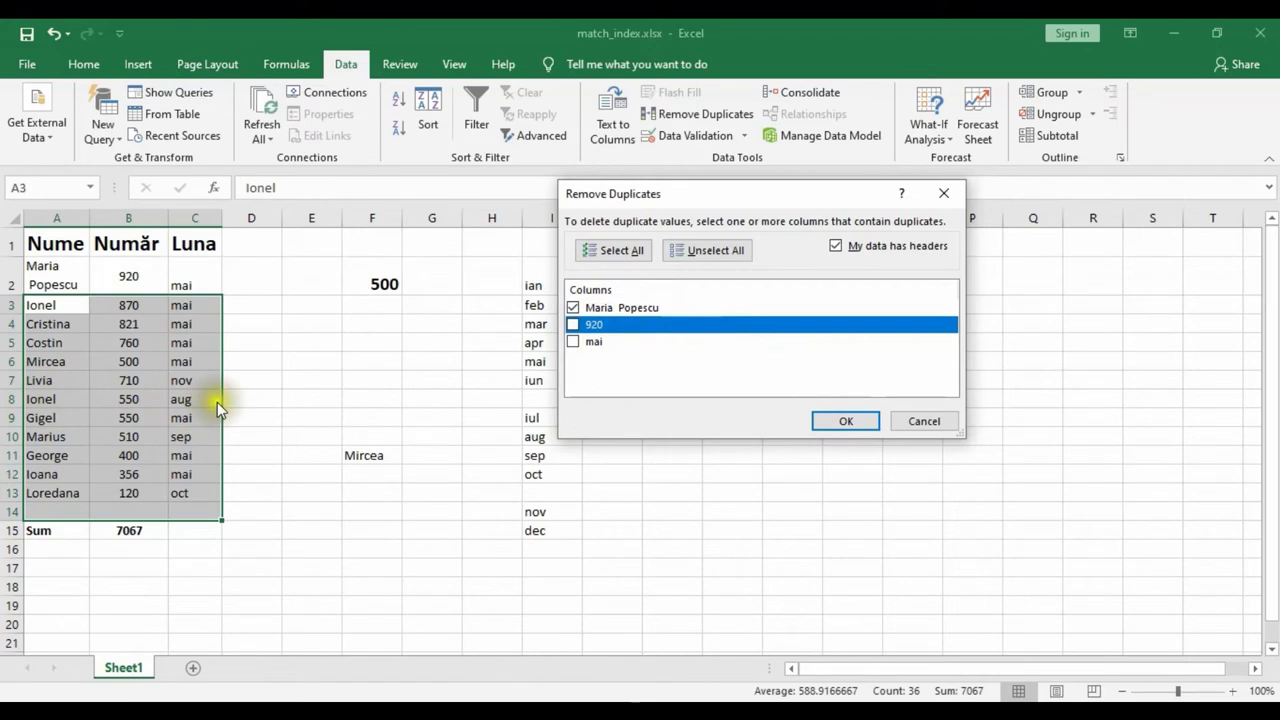
click(843, 420)
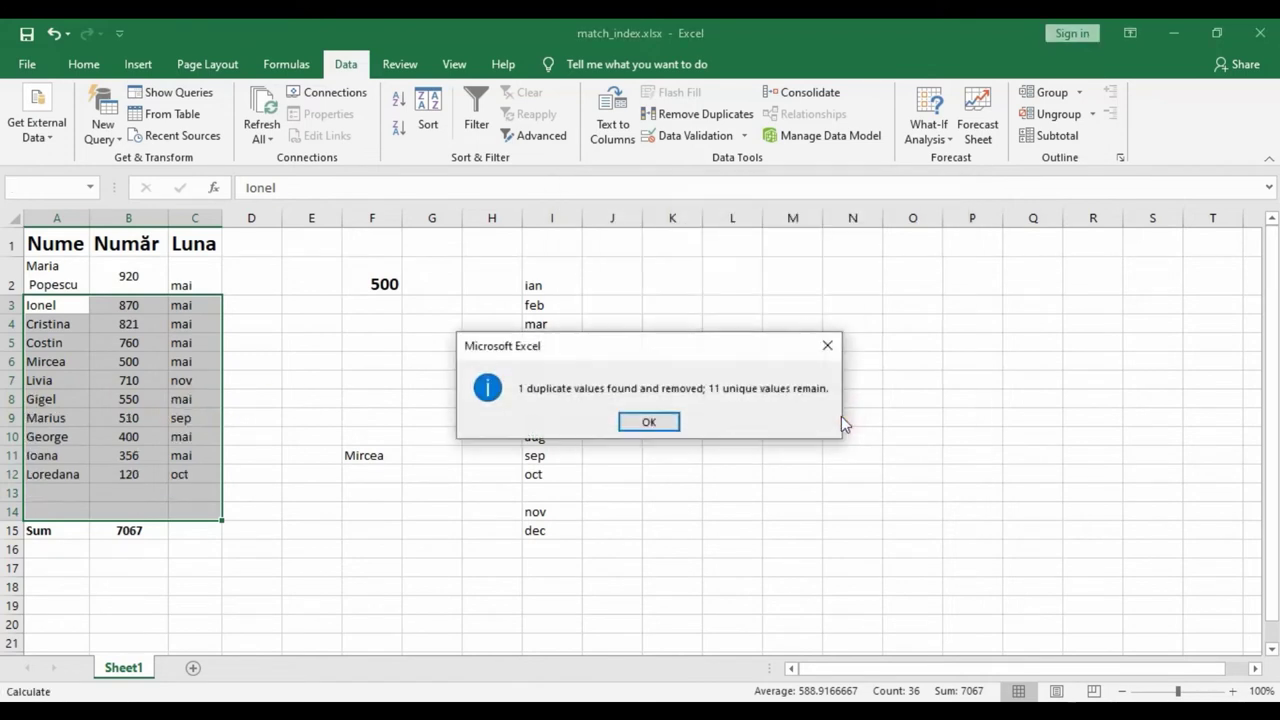
click(639, 424)
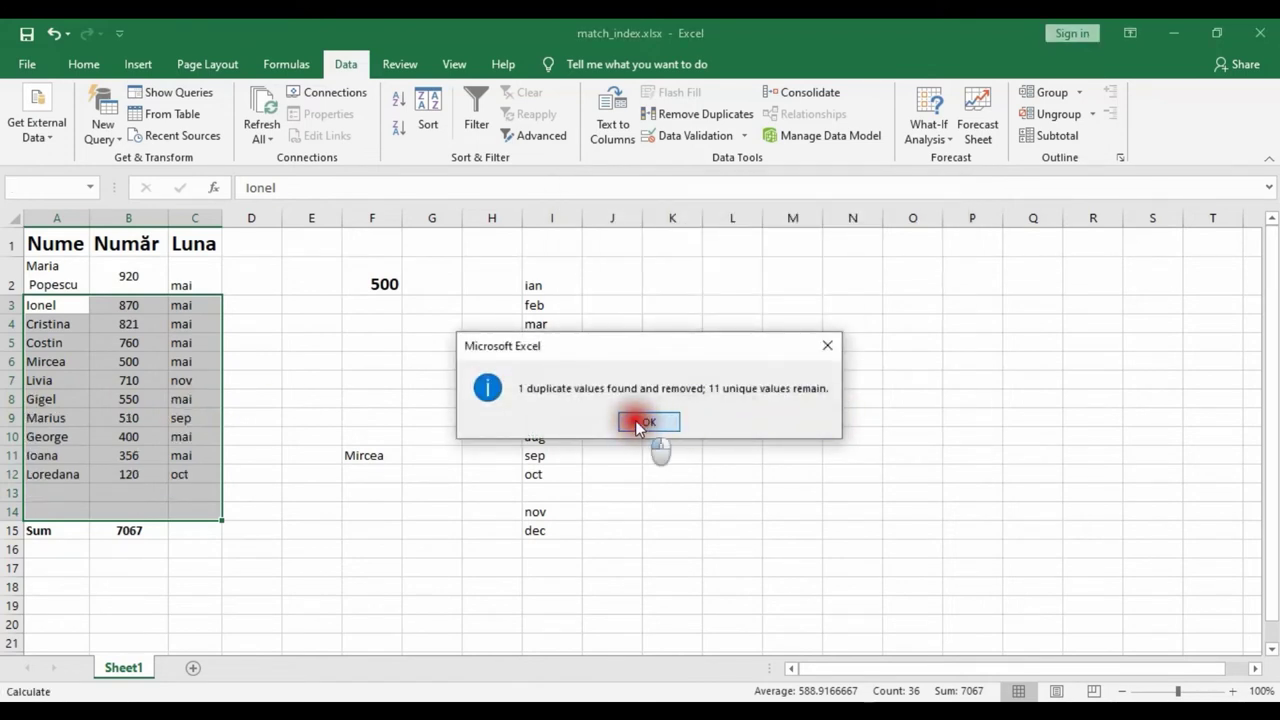
click(372, 547)
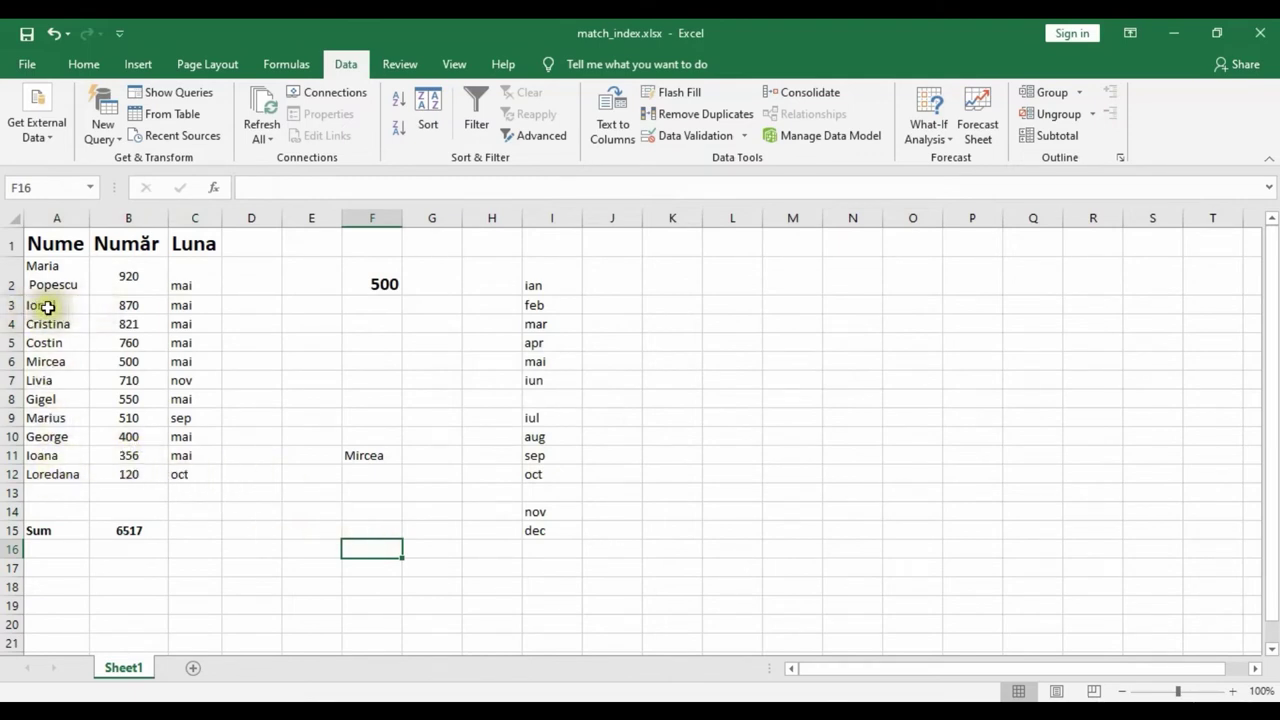
Copy the table block A2:H13
click(45, 306)
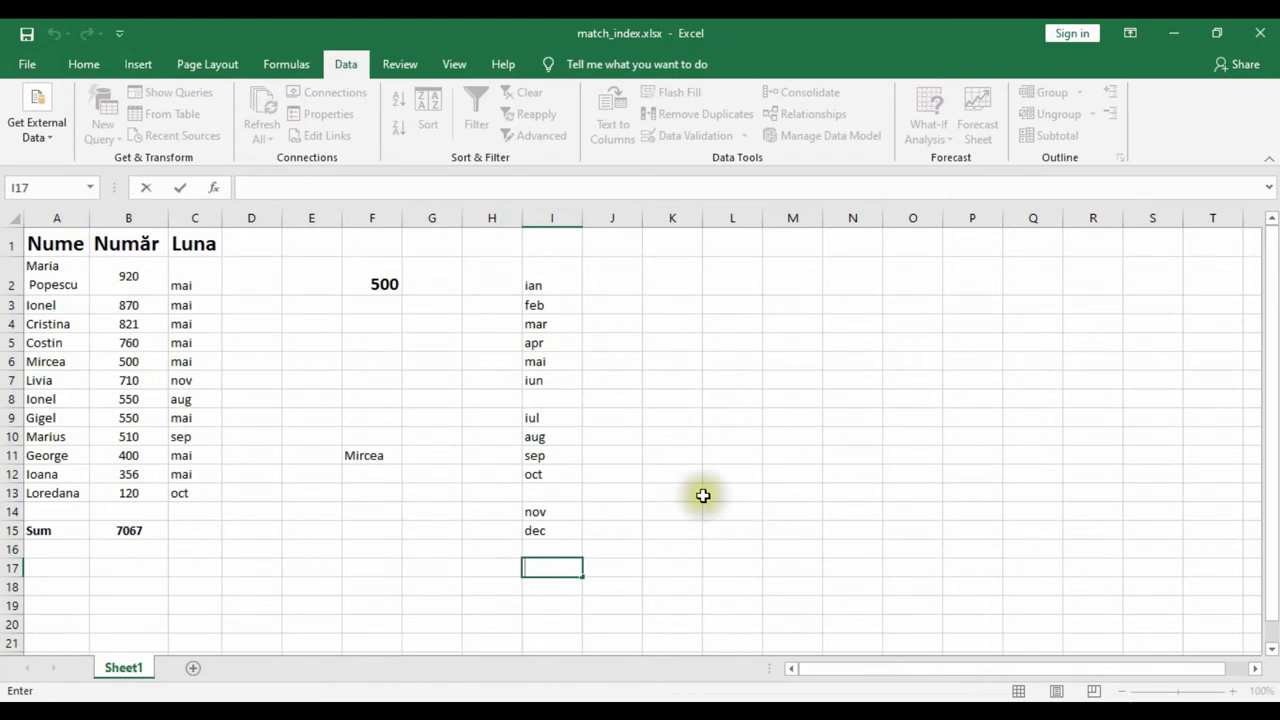
drag(40, 266, 471, 486)
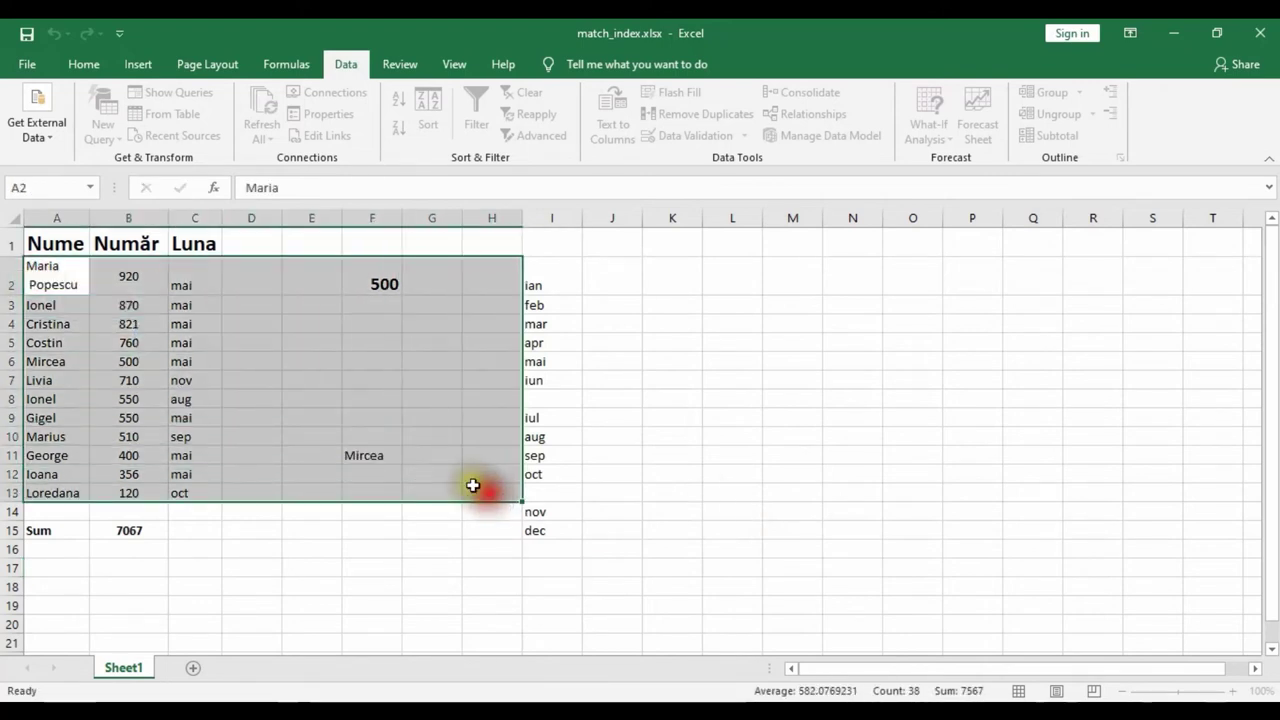
right_click(310, 383)
click(356, 310)
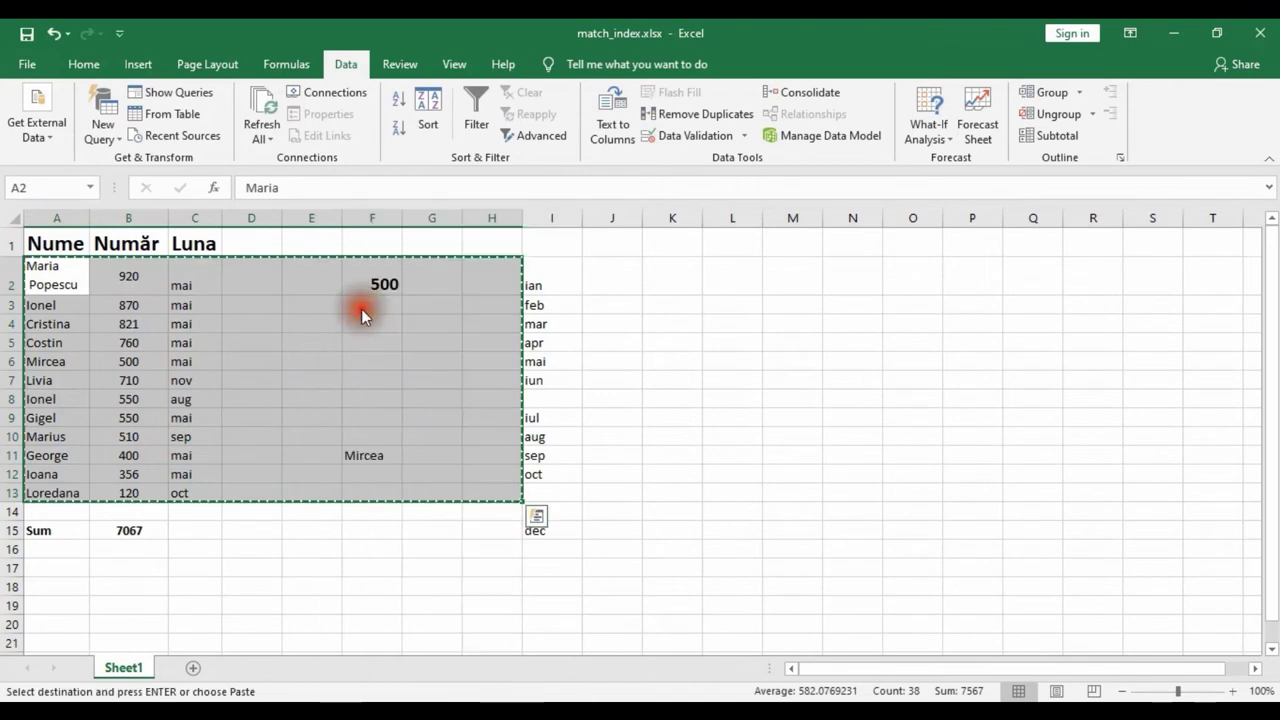
Paste the copied block at L2 with Paste Special set to Values, then check Q11
click(732, 281)
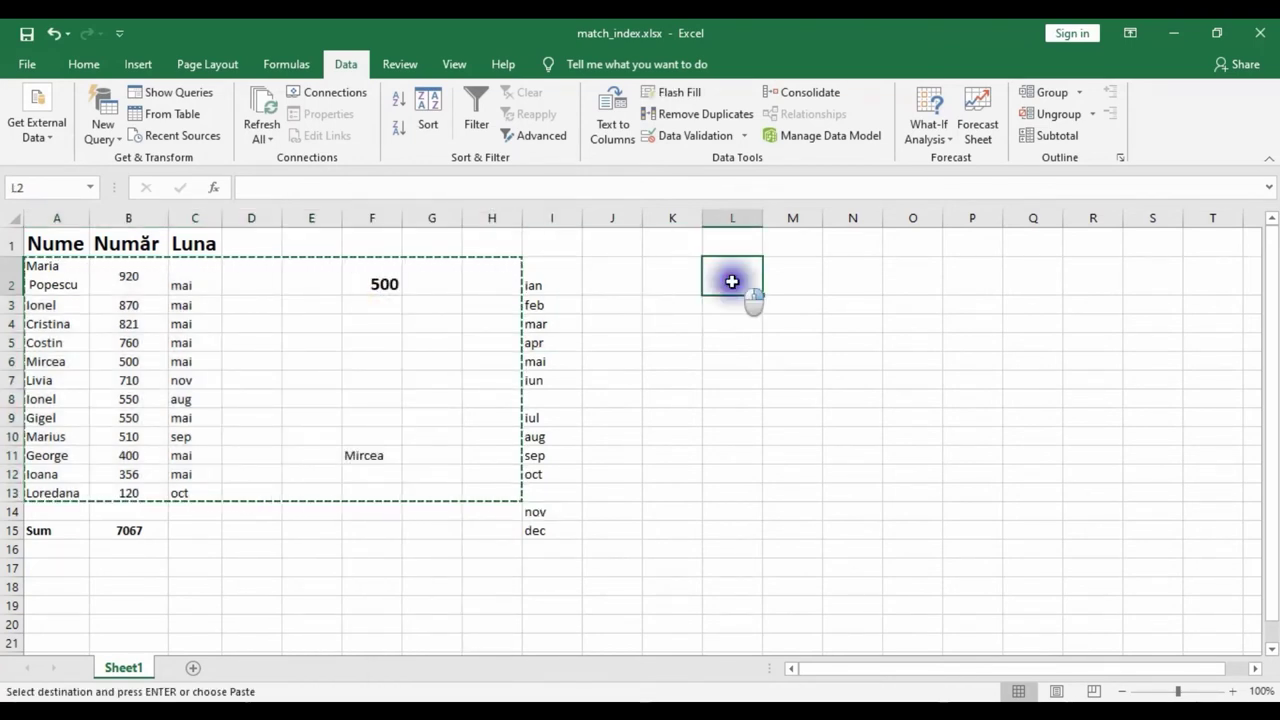
right_click(732, 282)
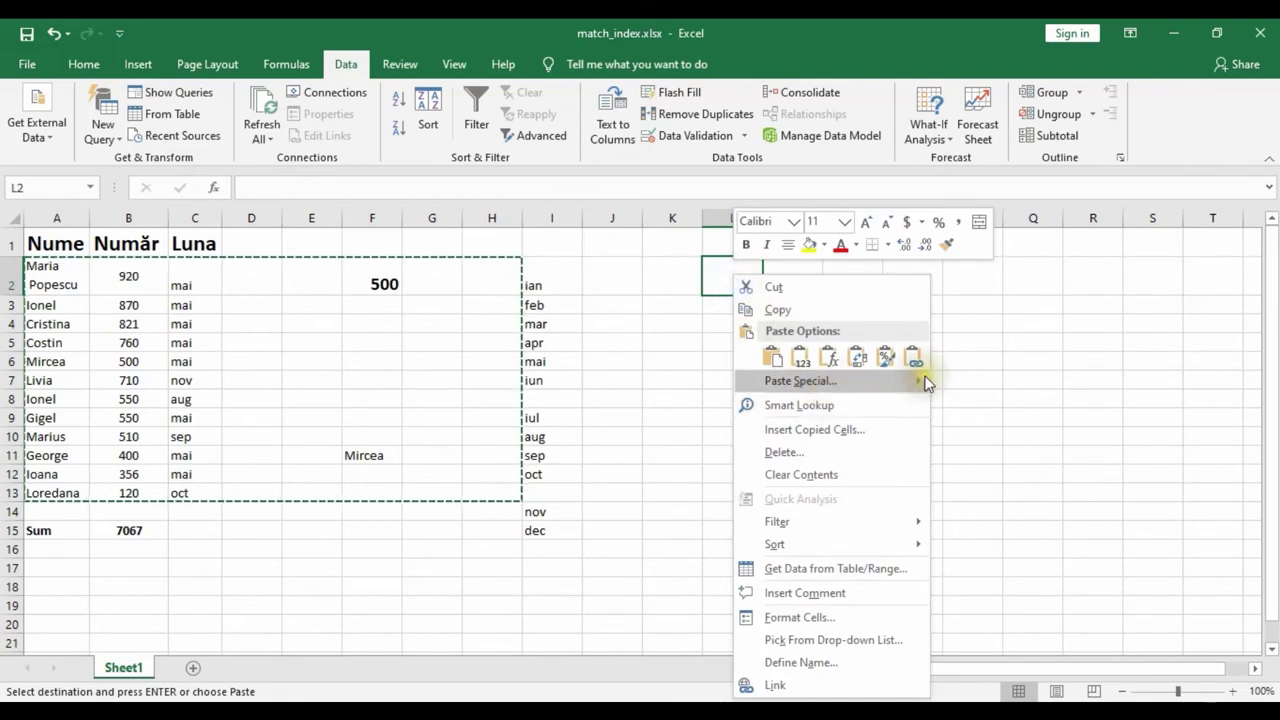
mouse_move(800, 381)
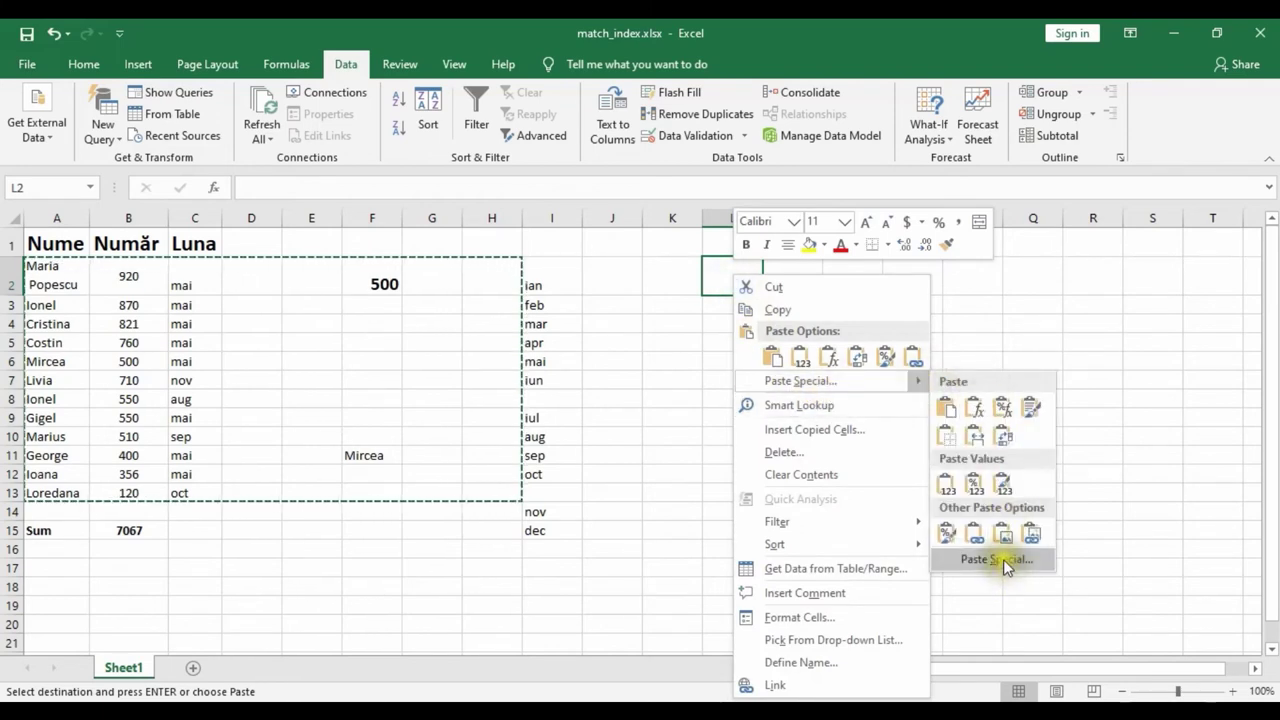
click(1003, 559)
drag(945, 408, 948, 231)
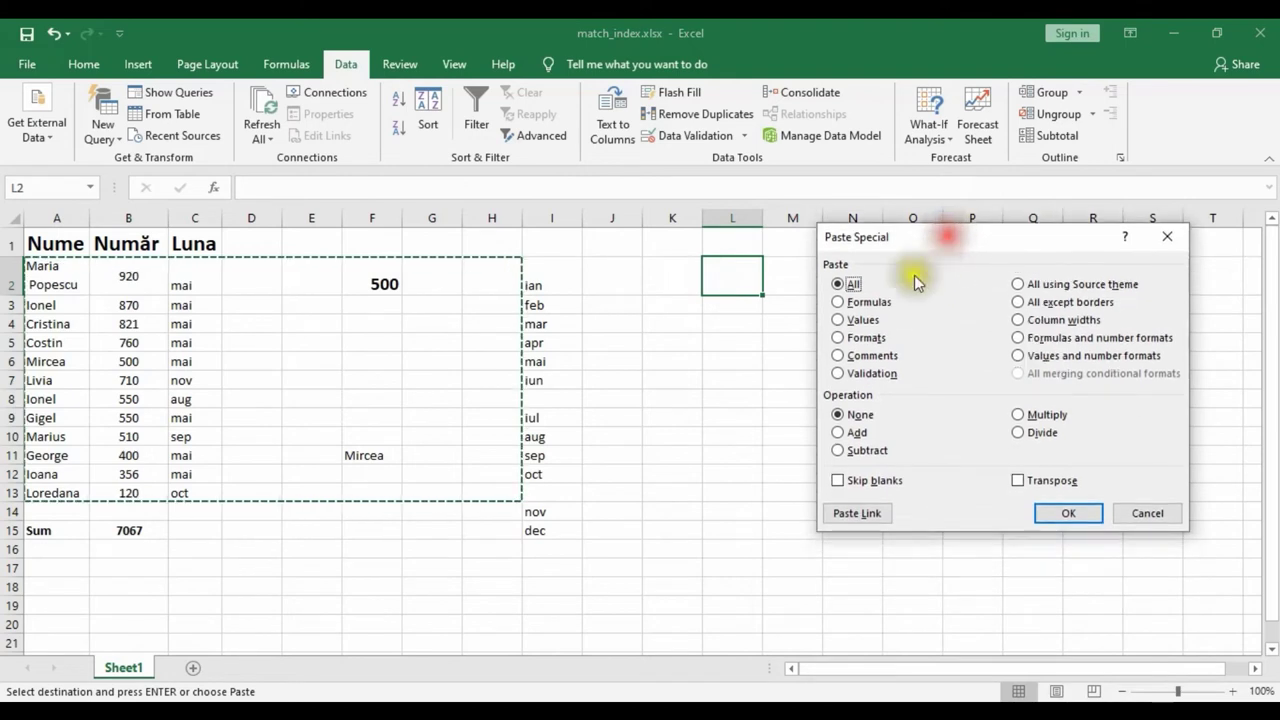
click(866, 302)
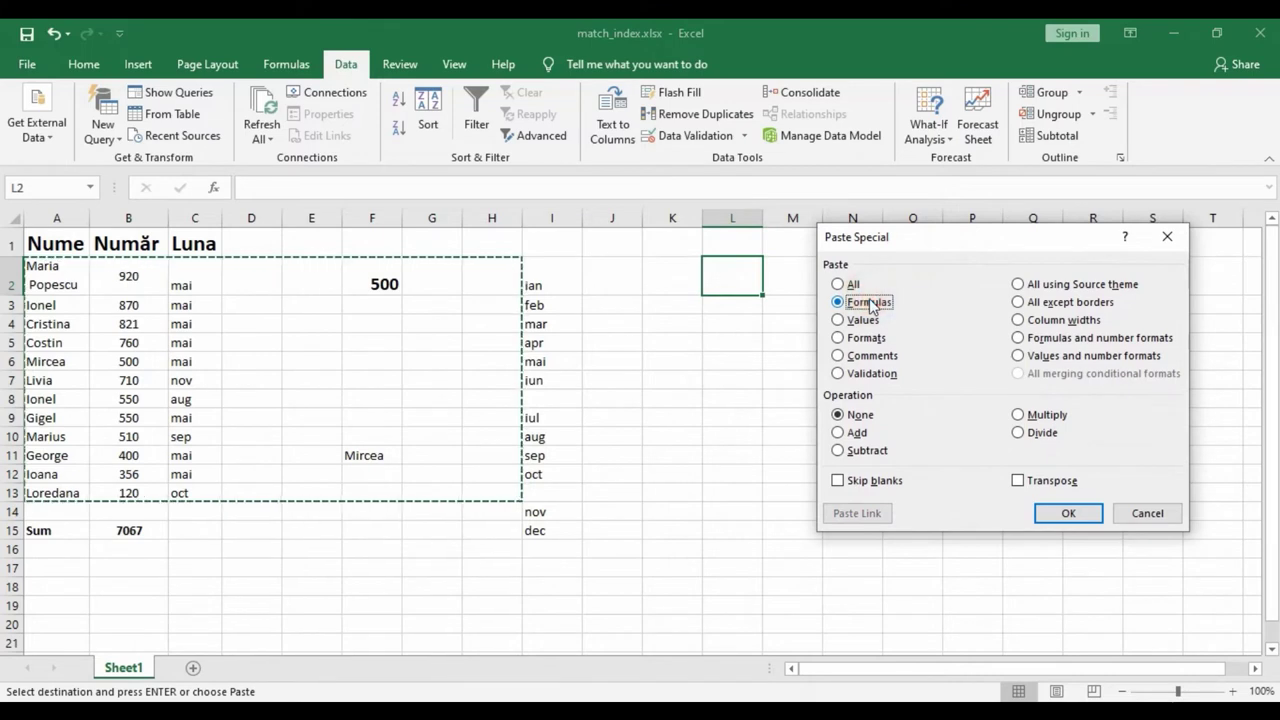
click(864, 320)
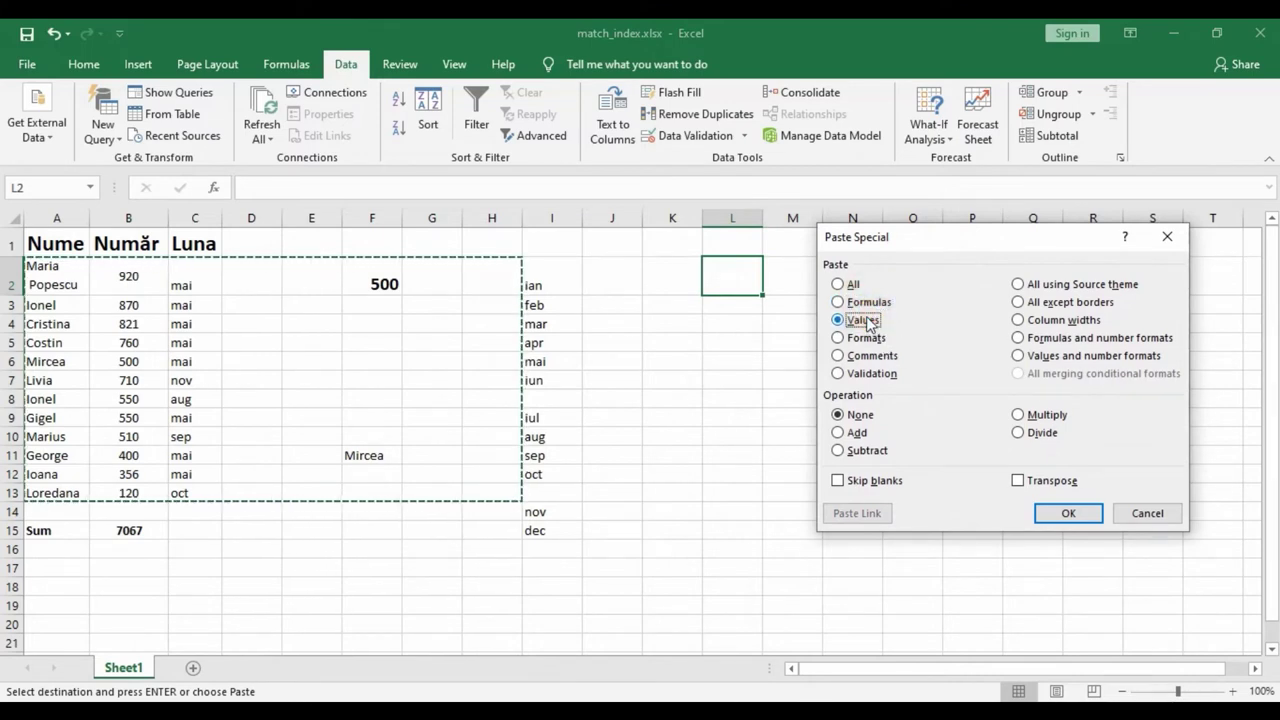
click(1064, 515)
click(1012, 530)
click(1023, 452)
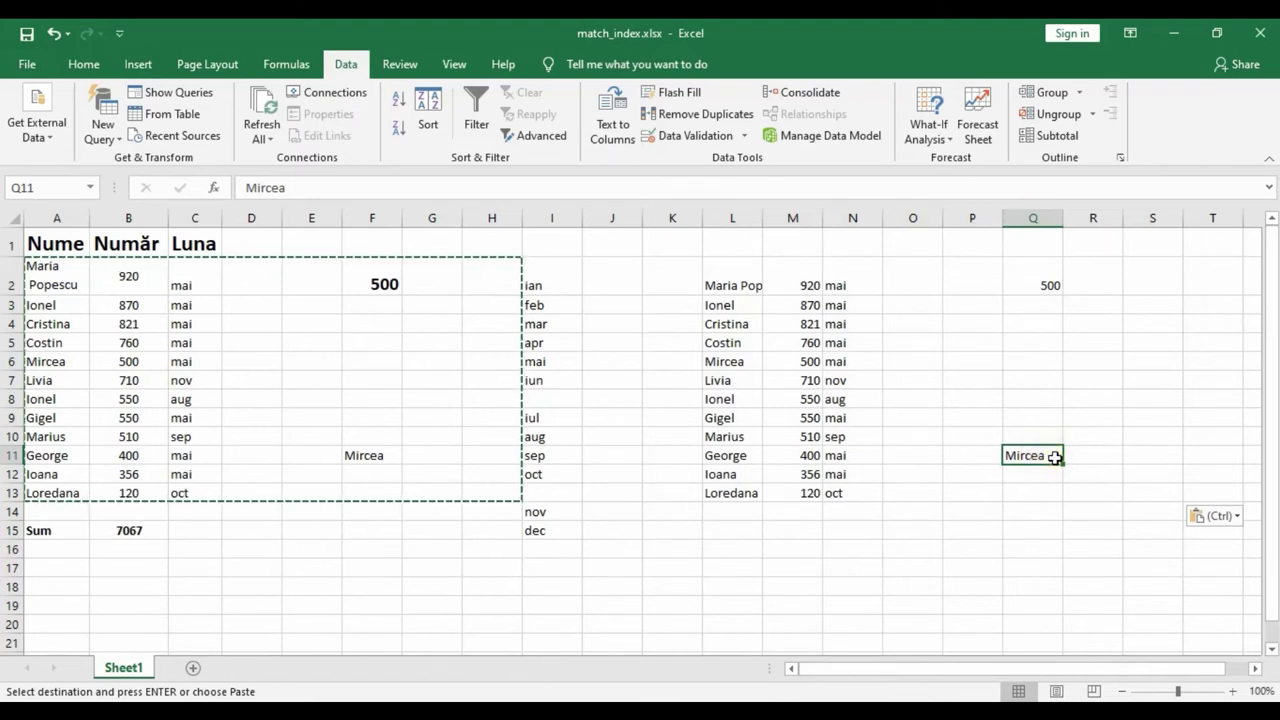
click(386, 455)
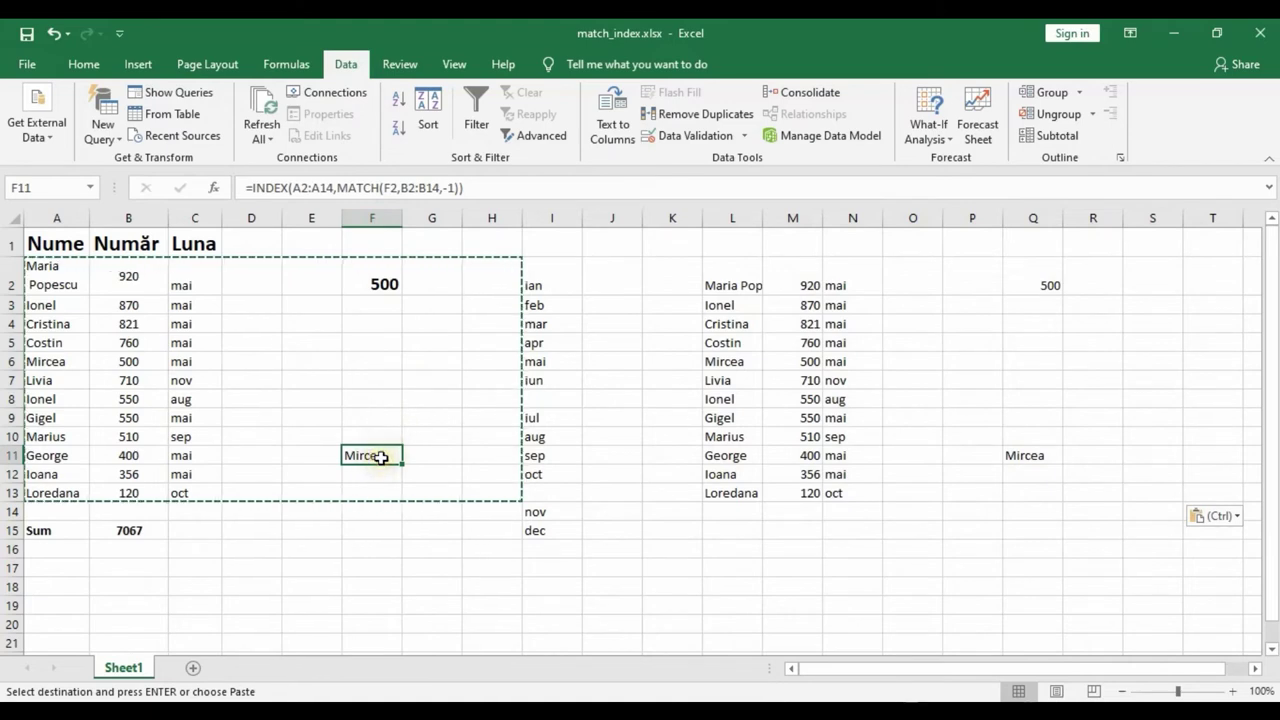
drag(462, 187, 248, 187)
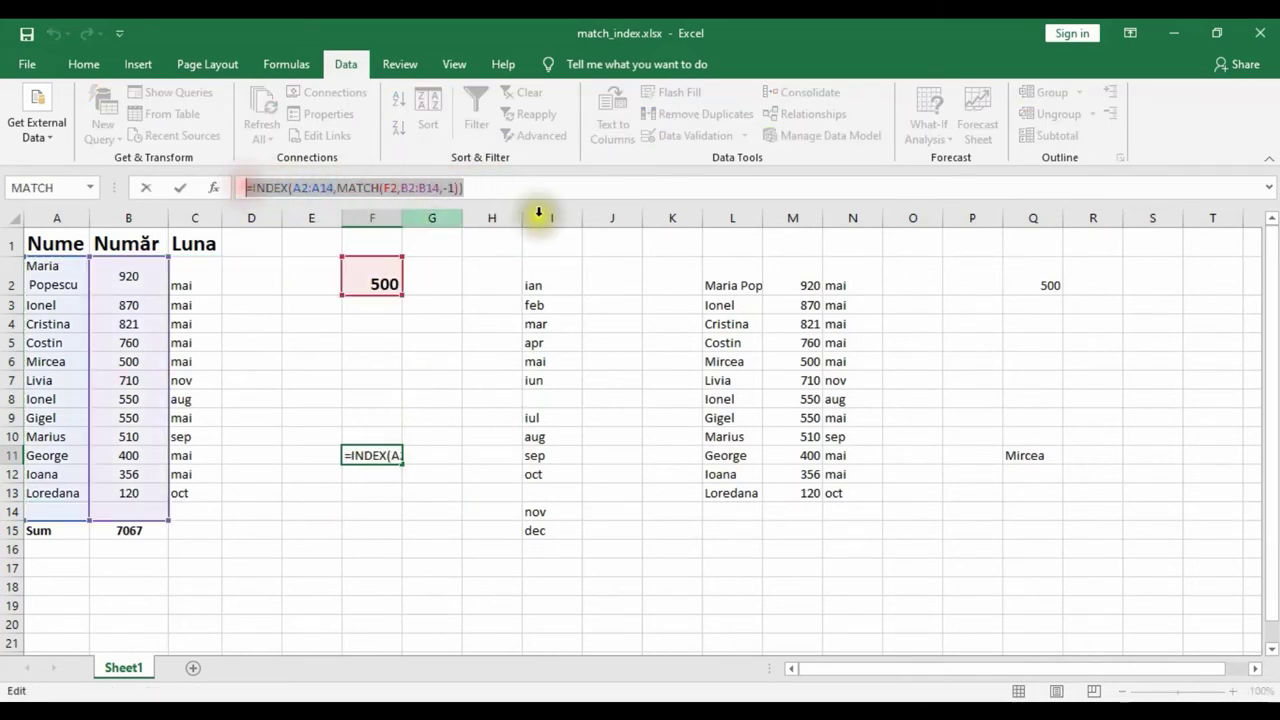
click(502, 187)
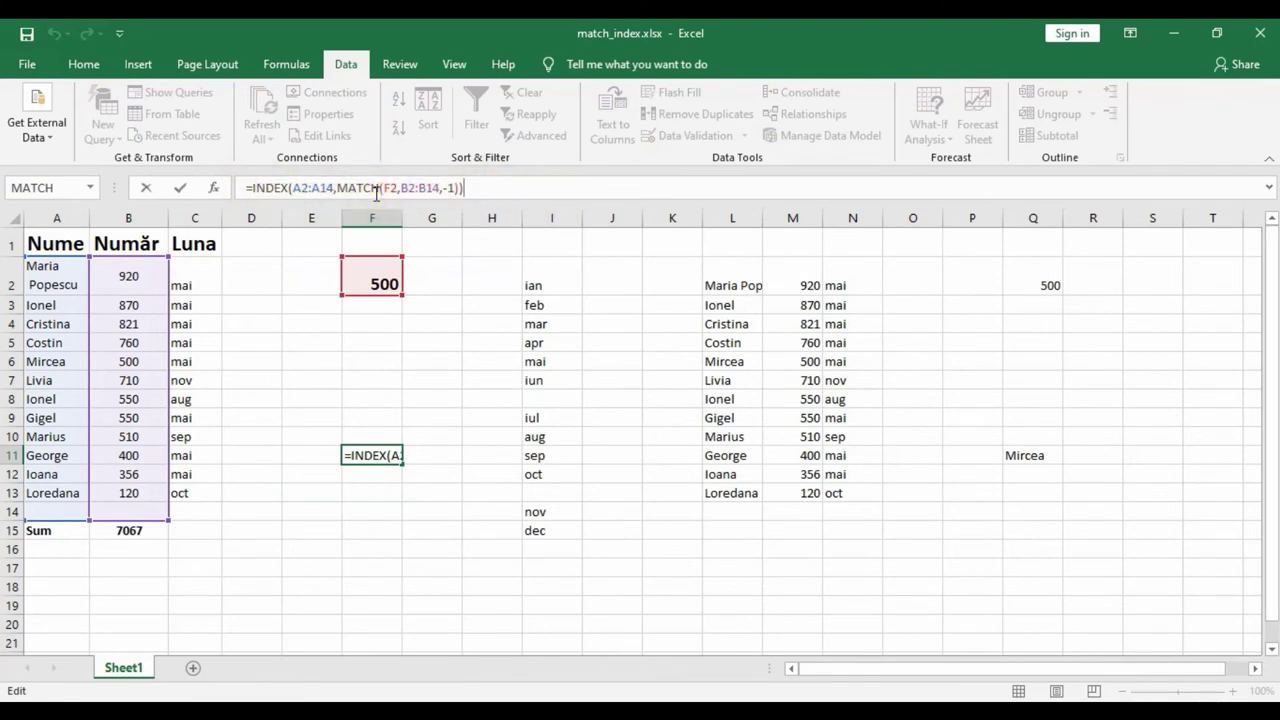
click(792, 549)
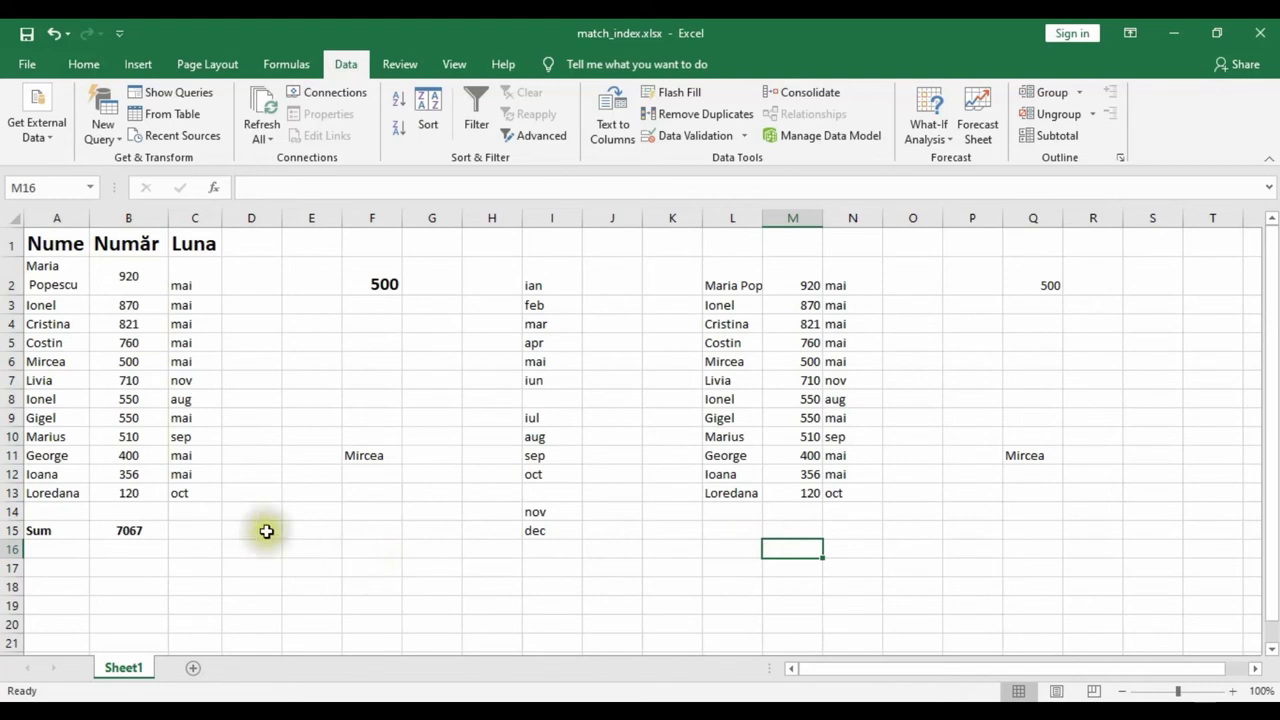
drag(256, 278, 252, 500)
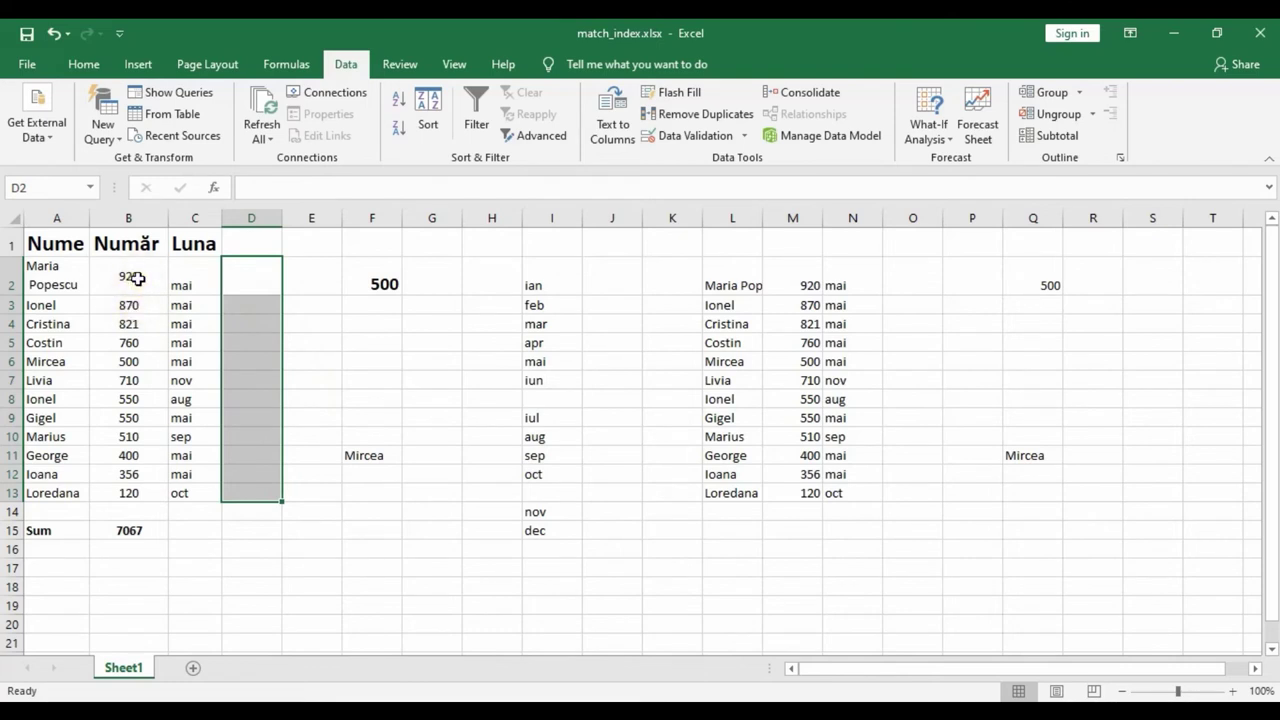
Start an IF formula in D2 with the condition B2>500
double_click(250, 277)
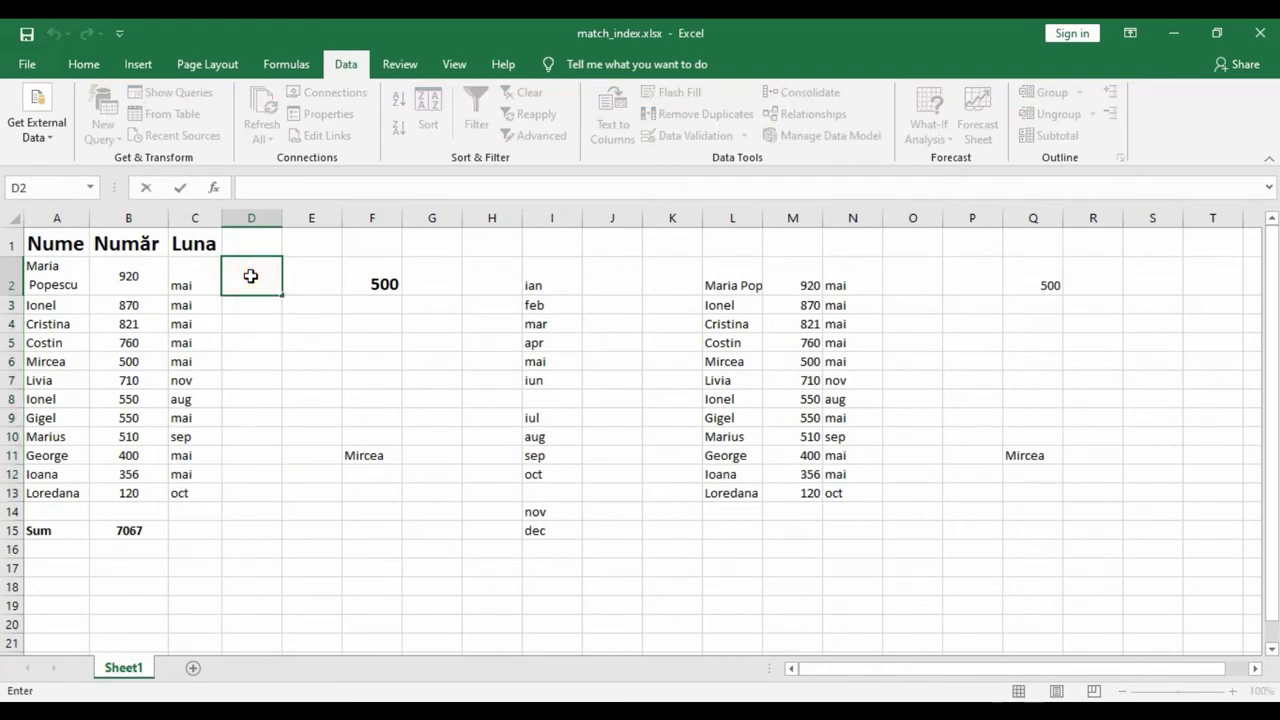
text(=if()
click(226, 184)
click(700, 222)
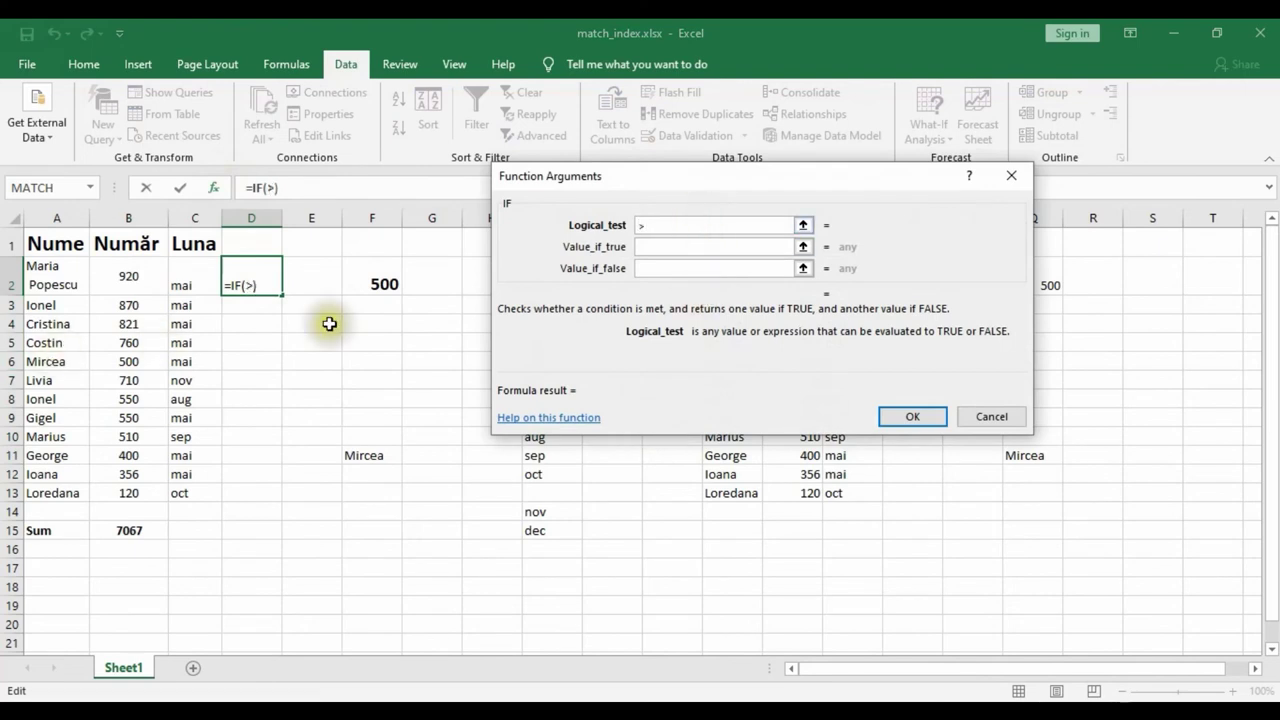
click(803, 224)
click(125, 282)
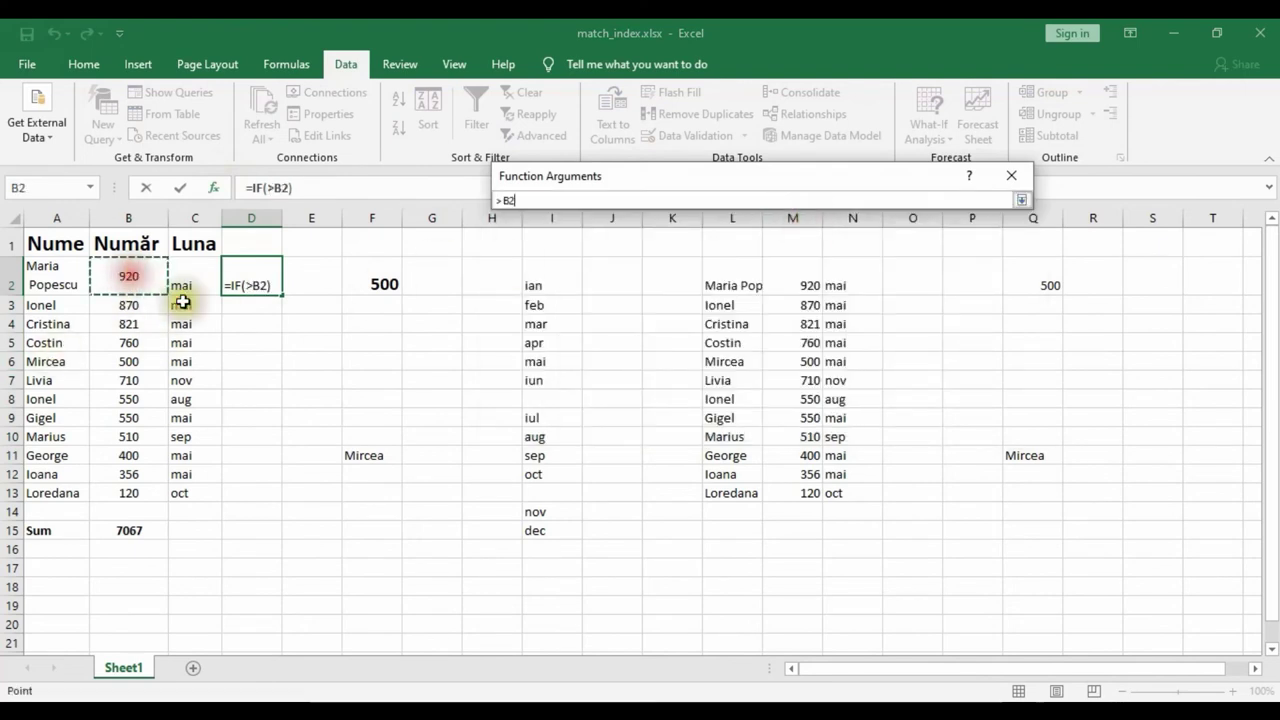
click(496, 200)
key(Delete)
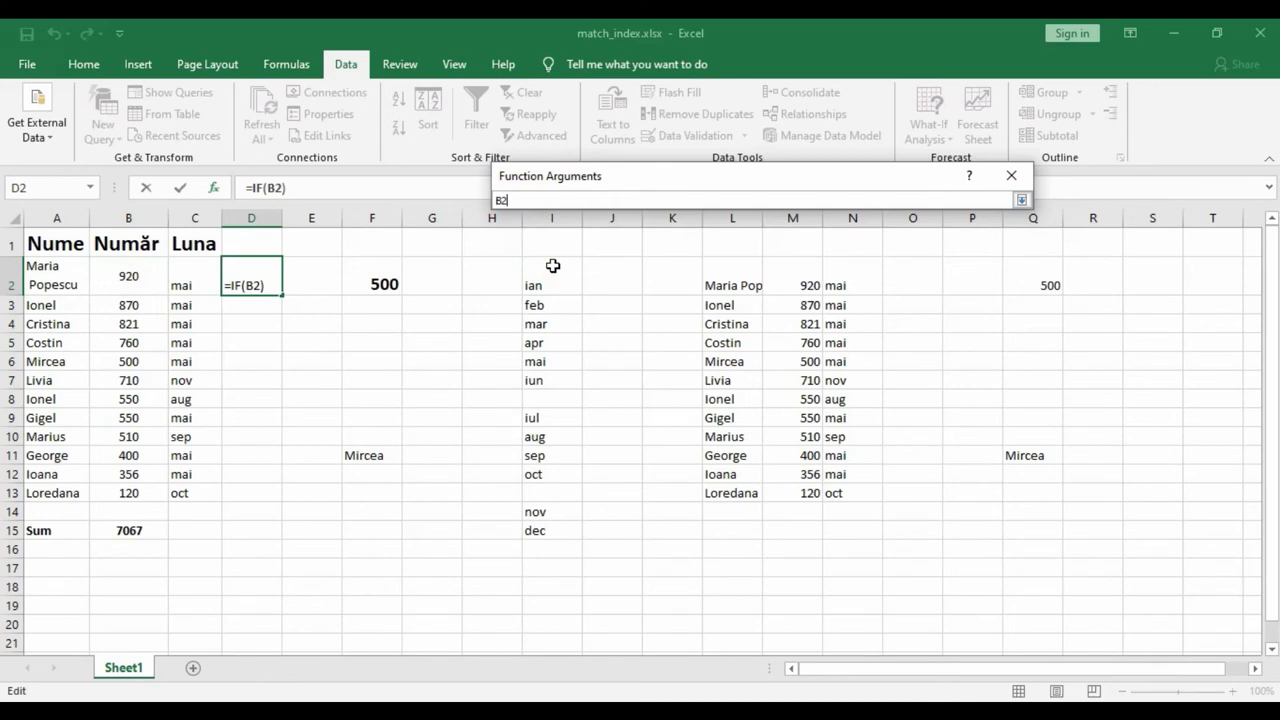
text(>500)
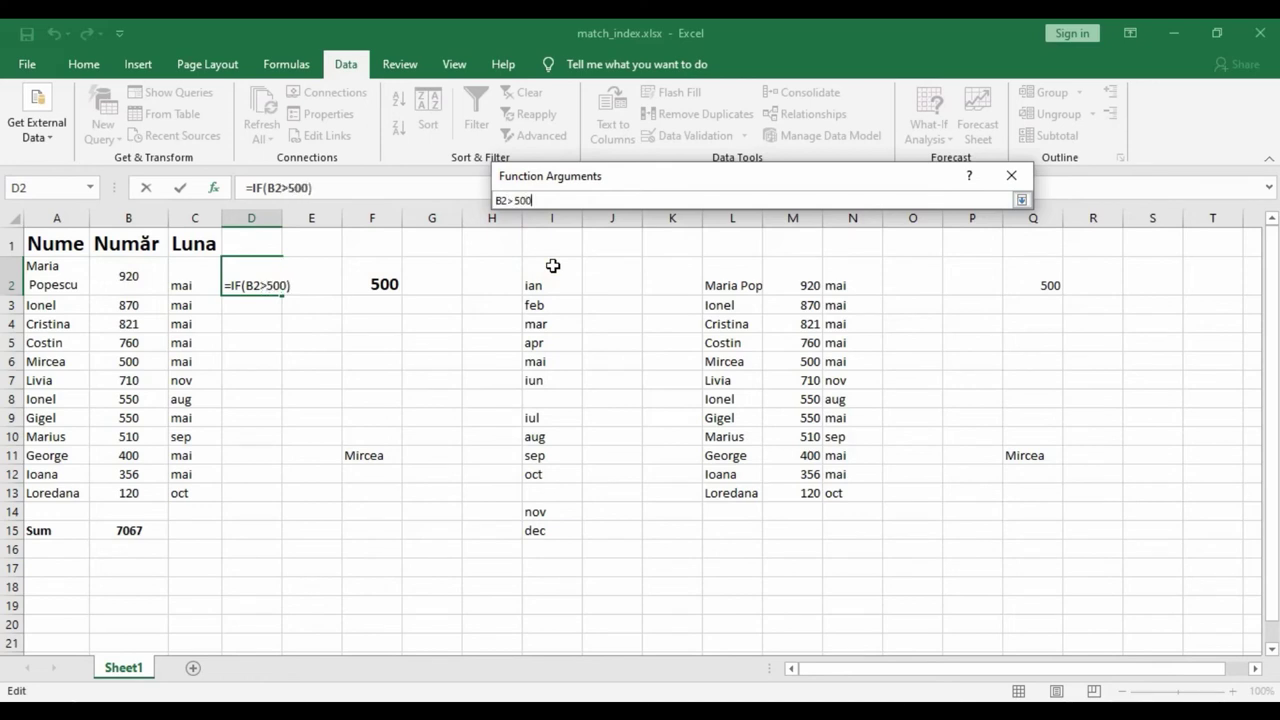
Make the IF return "MARE" when true and "MIC" when false, and confirm it
click(1021, 200)
click(660, 250)
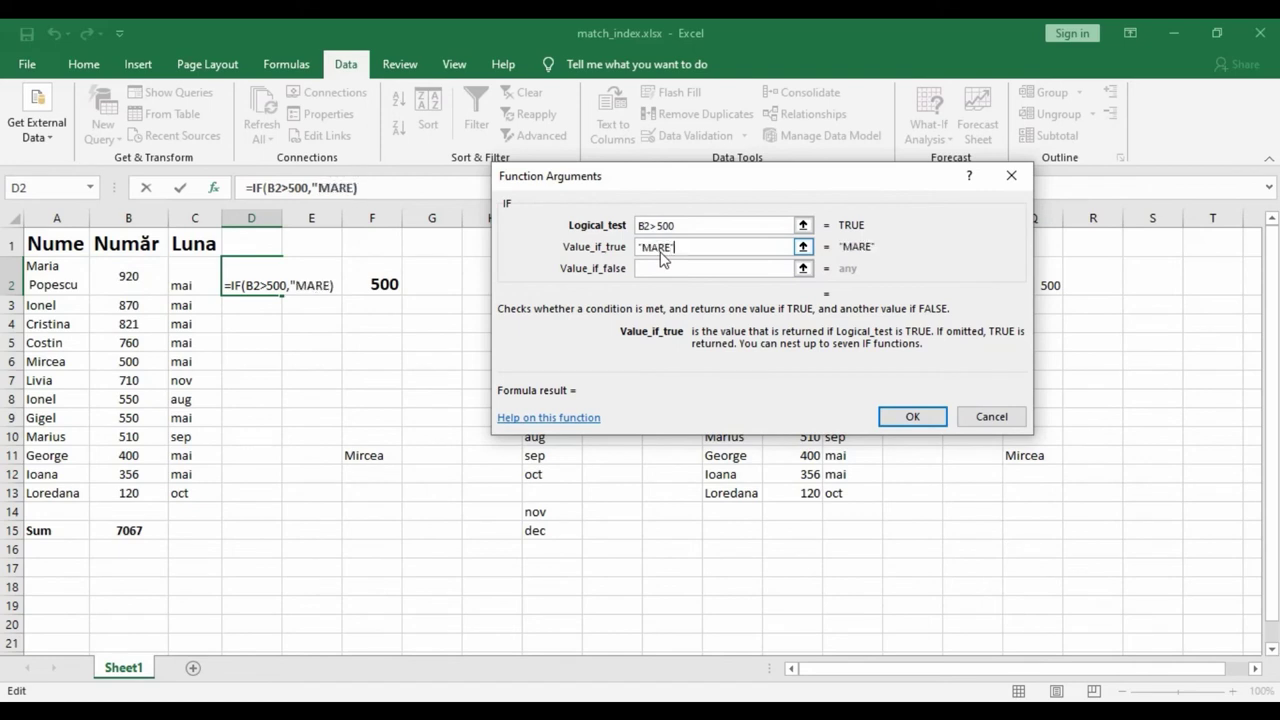
click(668, 268)
text("MIC)
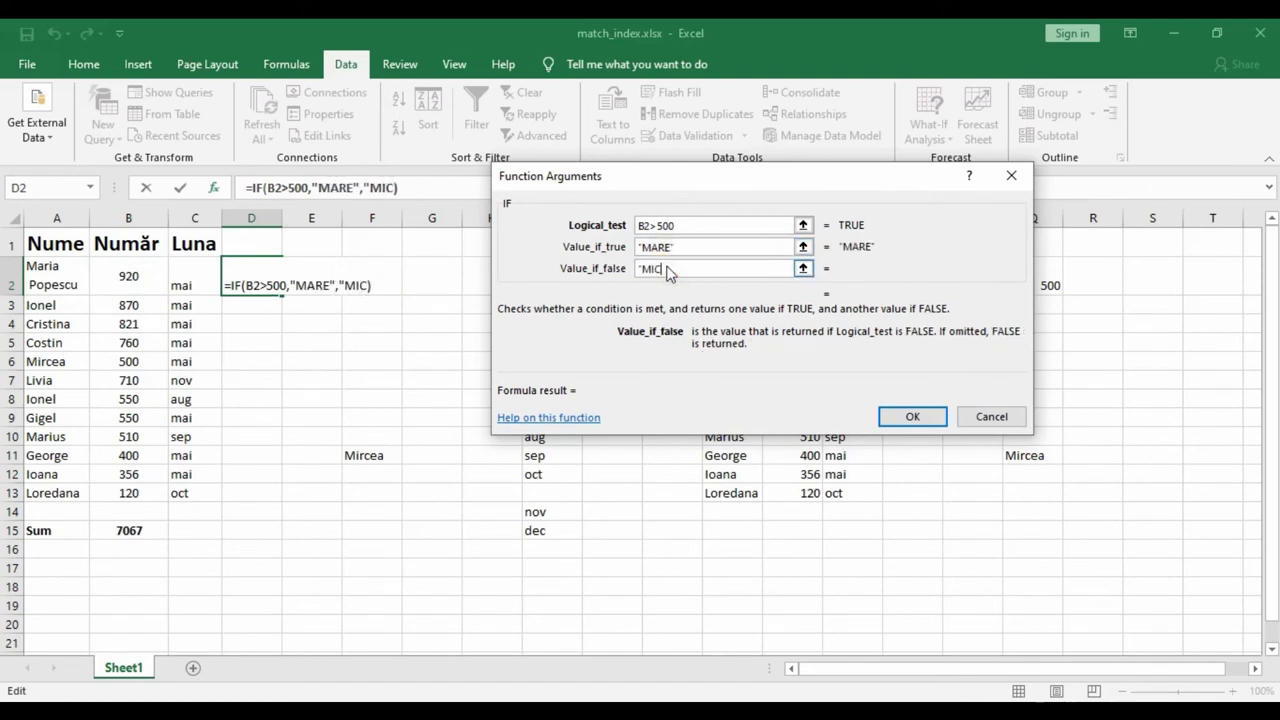
click(913, 415)
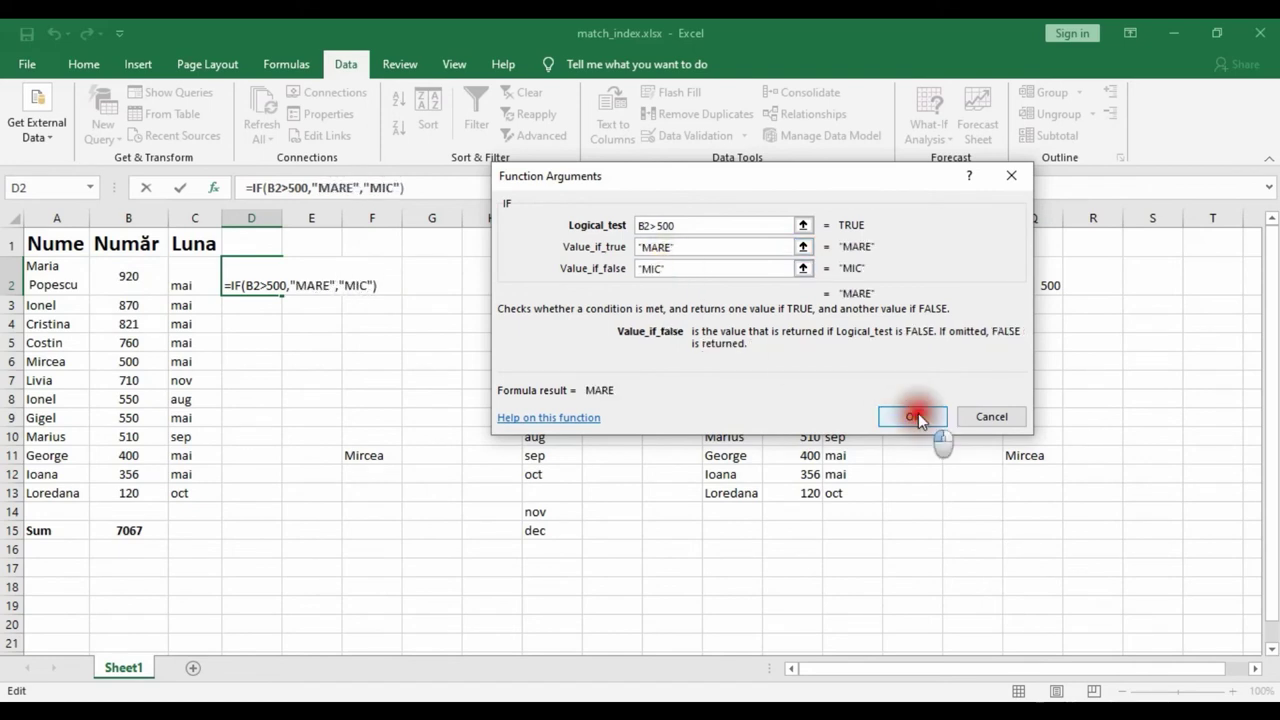
click(257, 286)
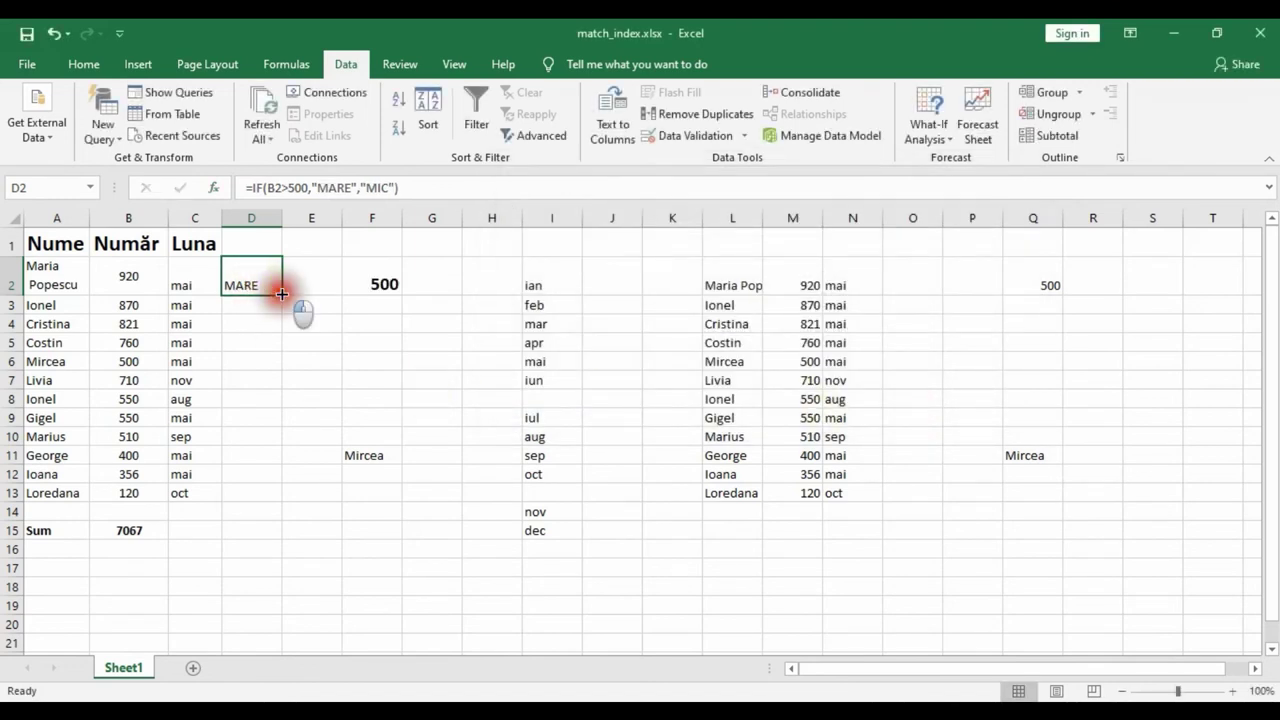
Fill the IF formula down to D13 and check the copies in D7–D13
double_click(281, 293)
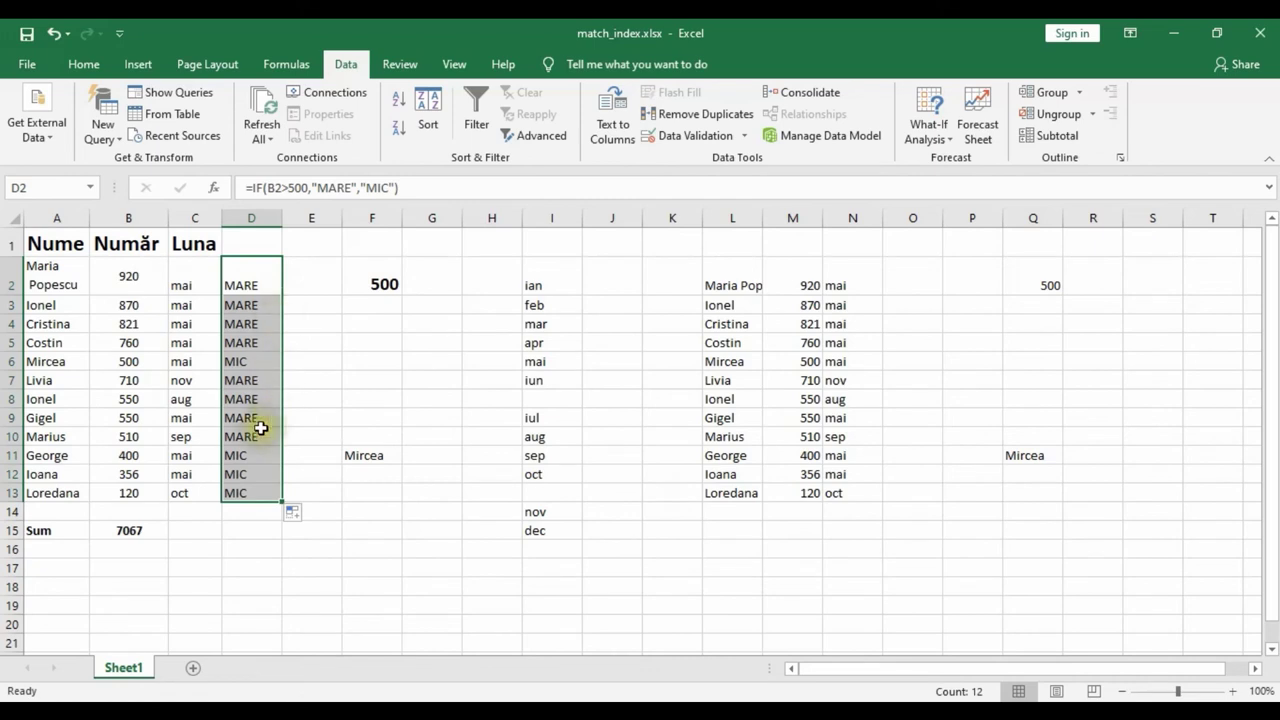
click(257, 549)
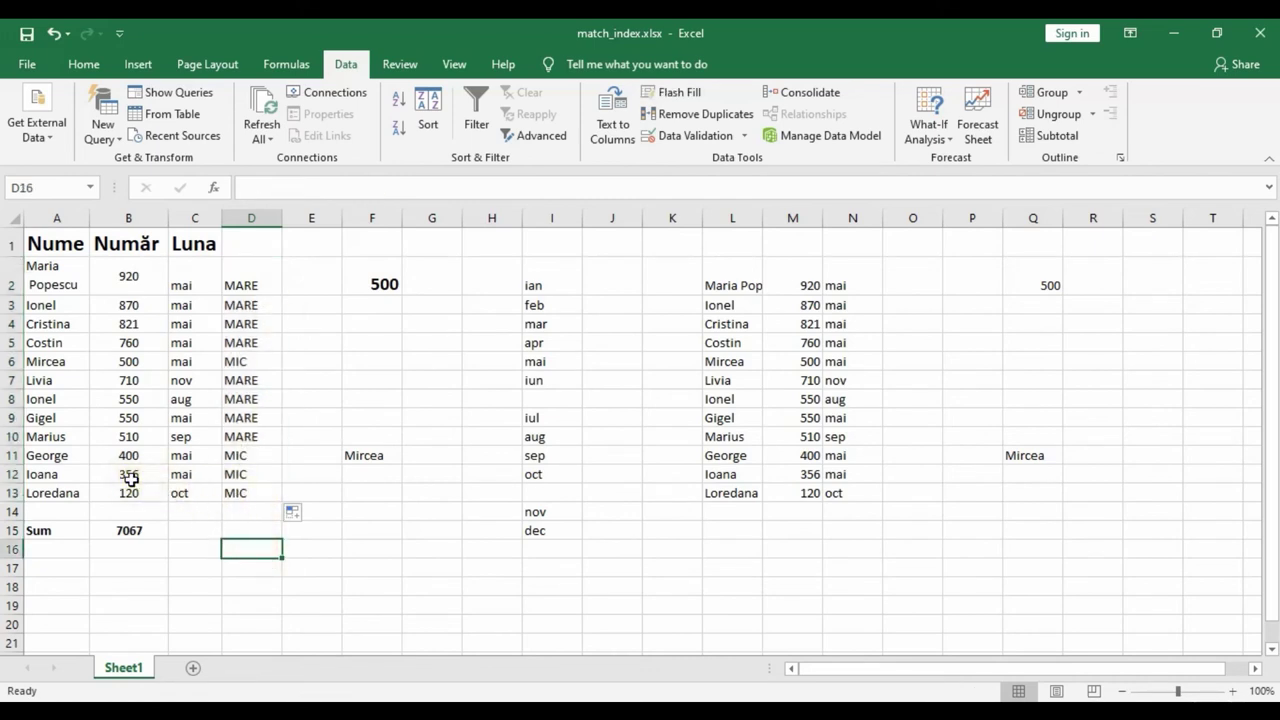
click(247, 456)
click(257, 474)
click(257, 489)
click(249, 403)
click(251, 381)
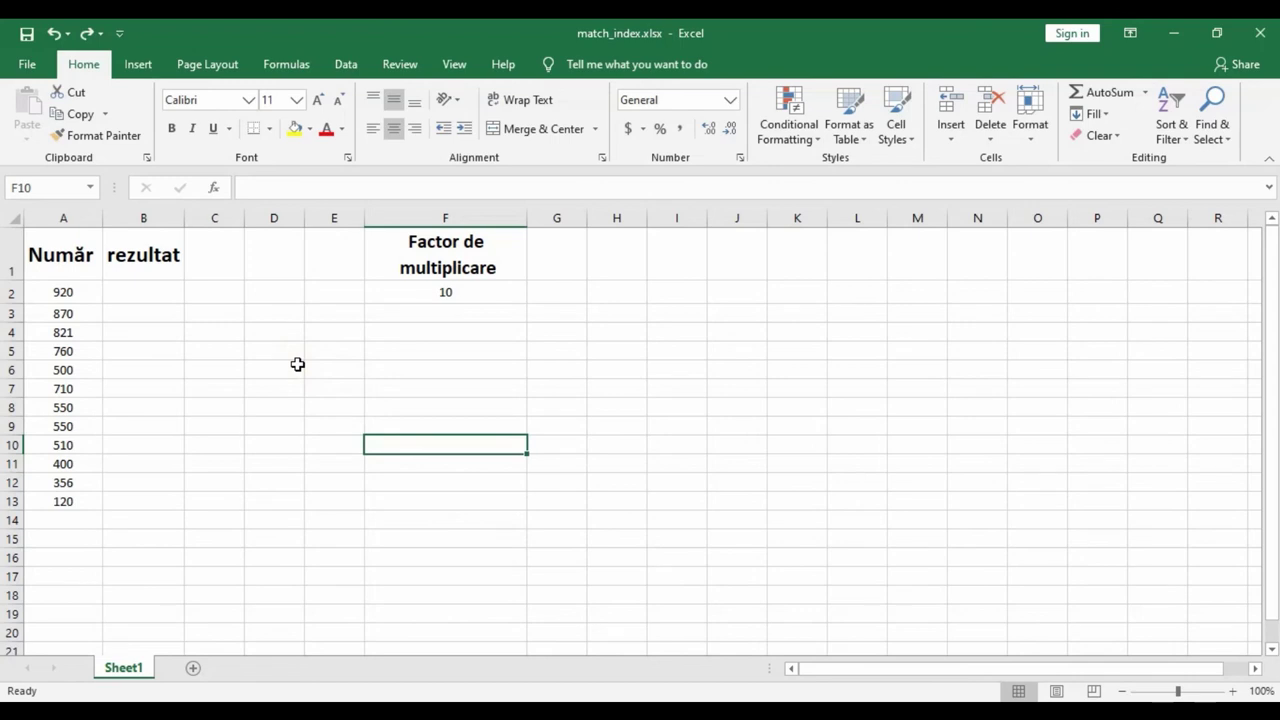
Review the number 920 in A2 and the factor 10 in F2
click(148, 297)
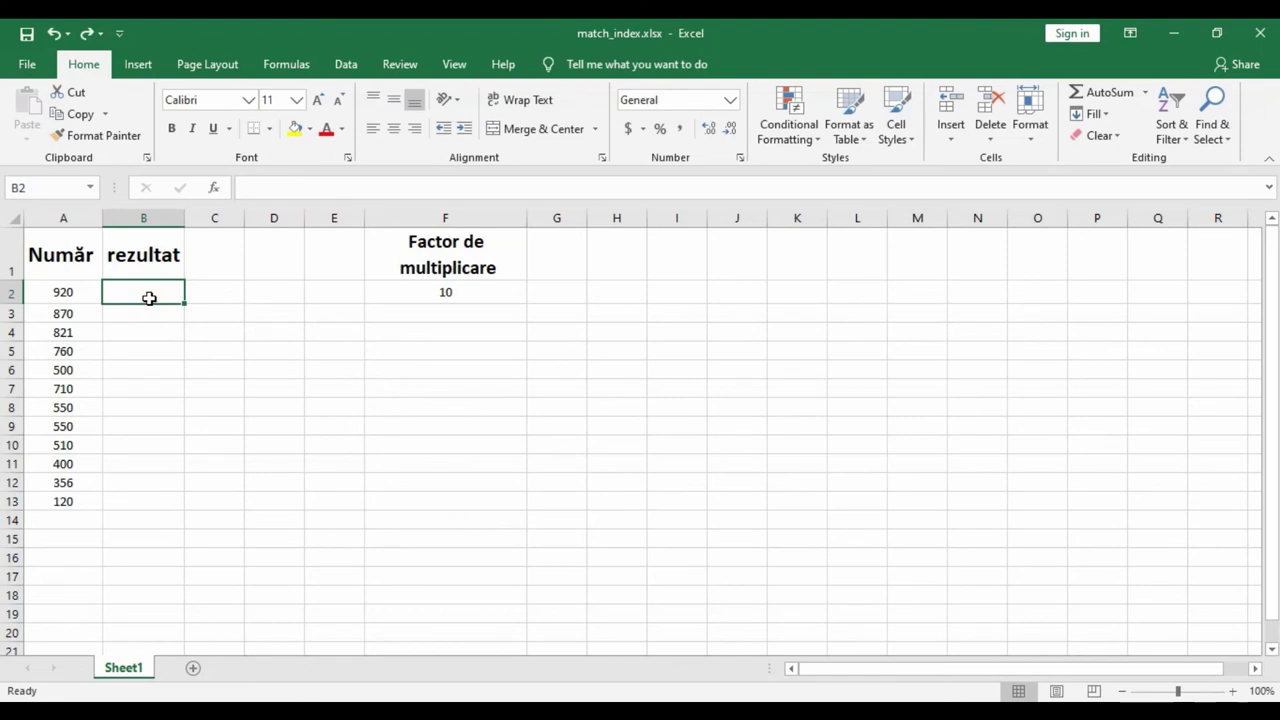
click(77, 294)
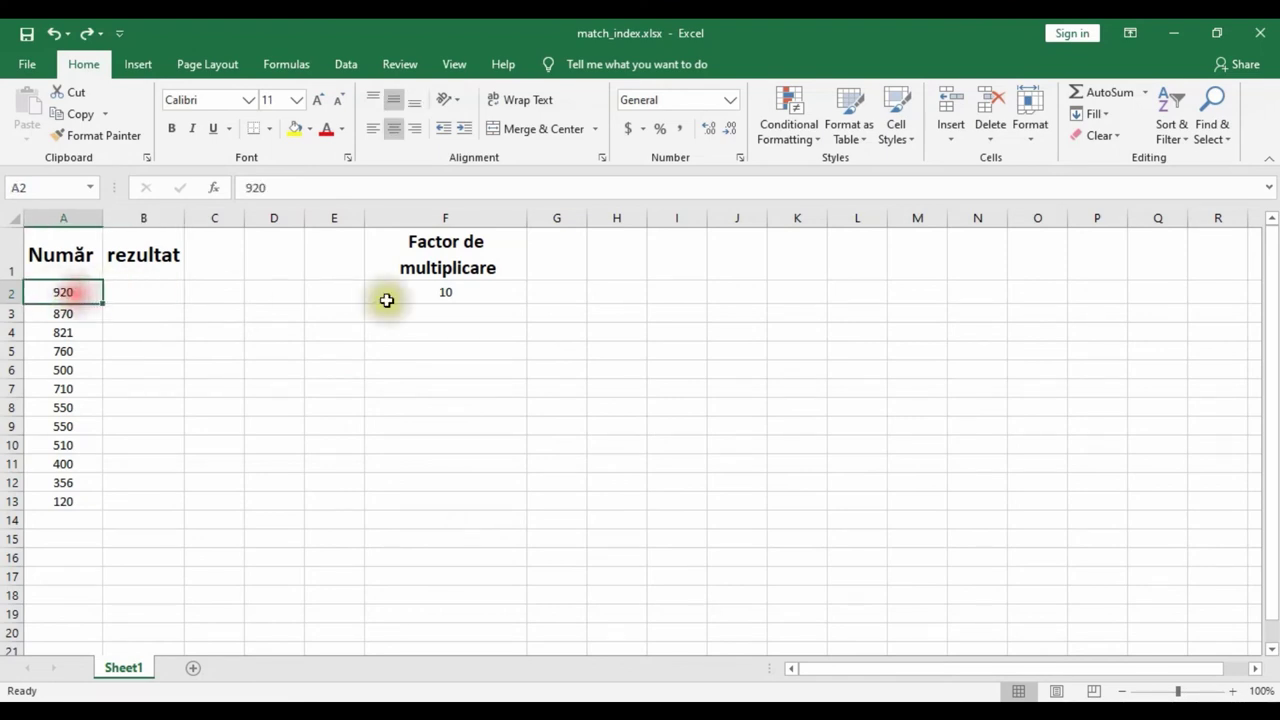
click(453, 292)
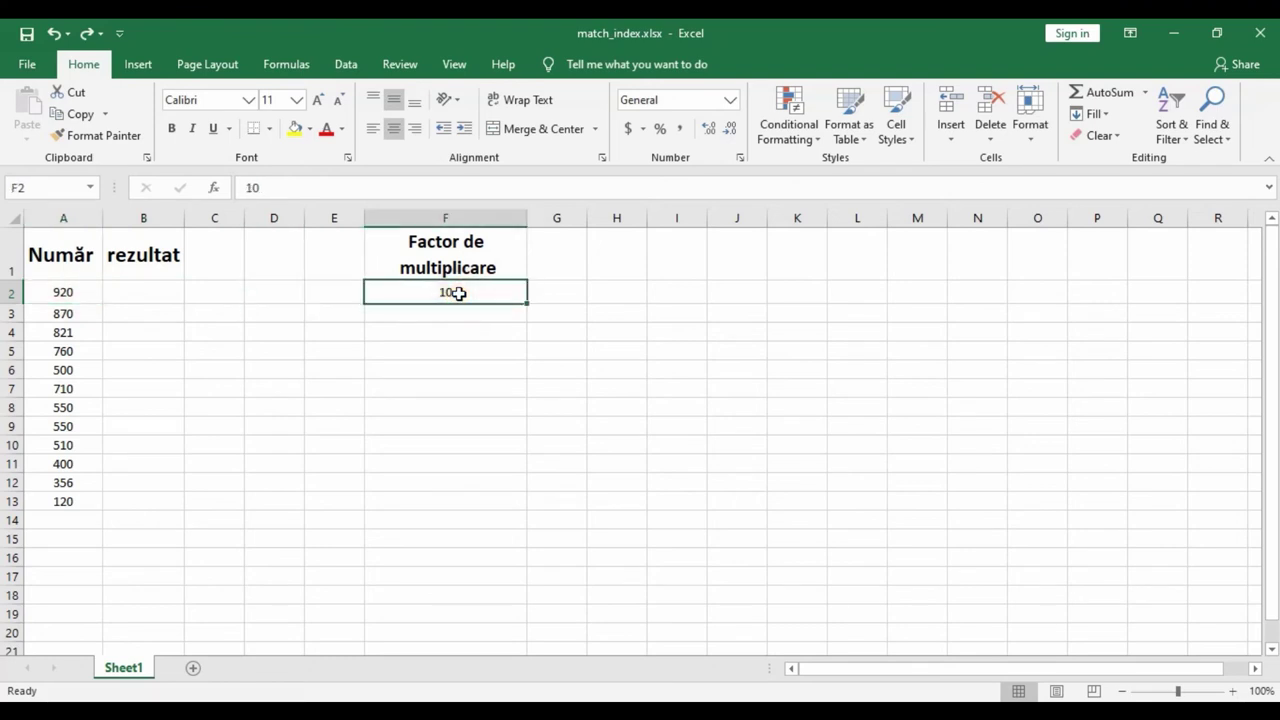
click(137, 291)
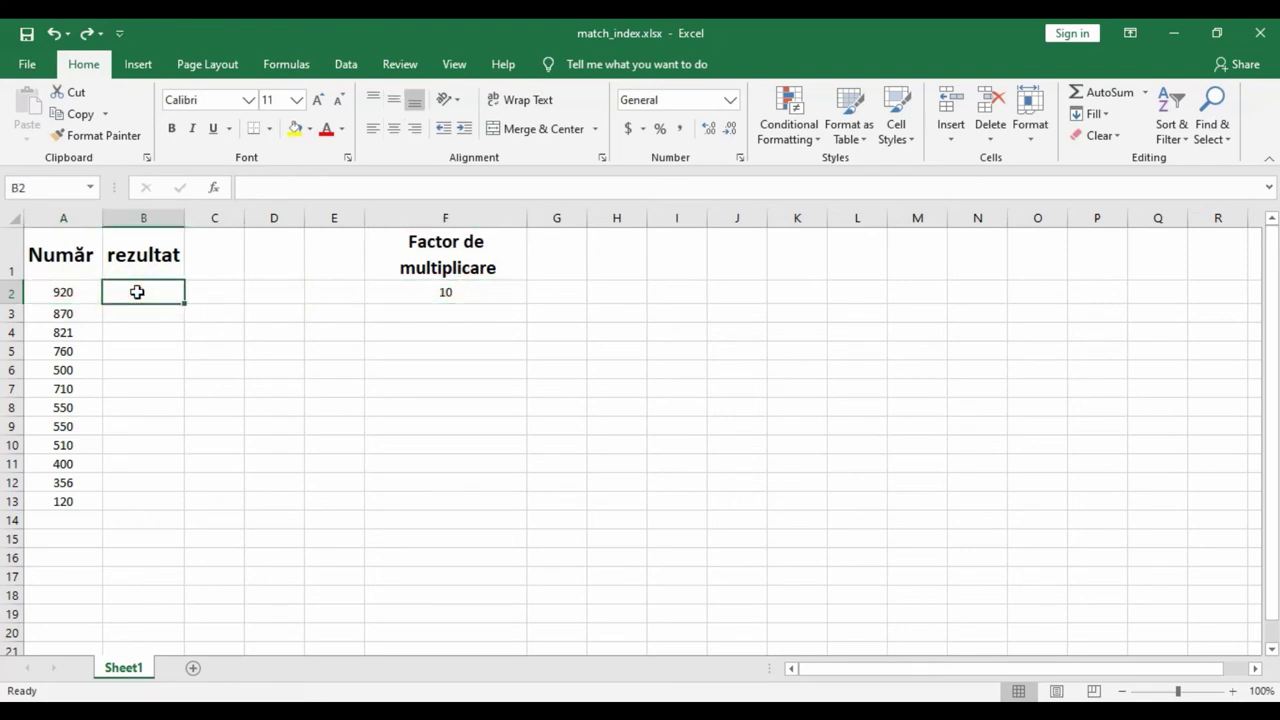
Enter =A2*F2 in B2, giving 9200, and compare it with A2 and F2
text(=)
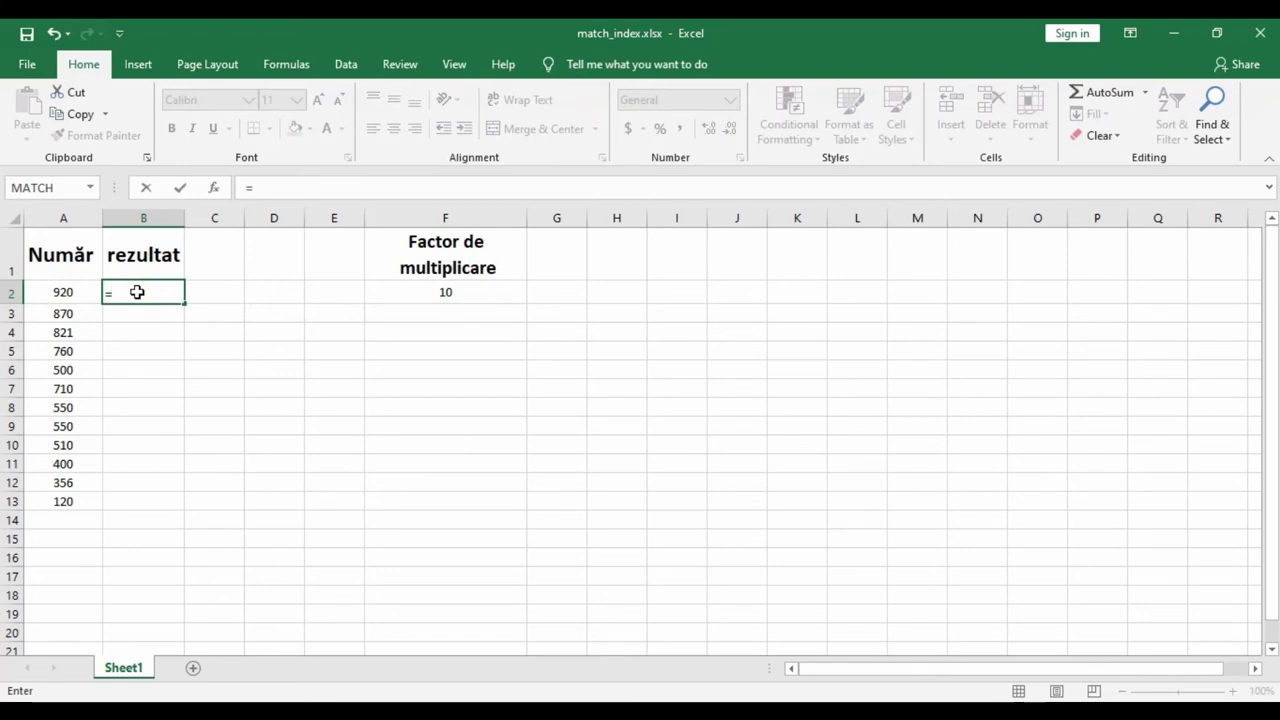
text(a2*)
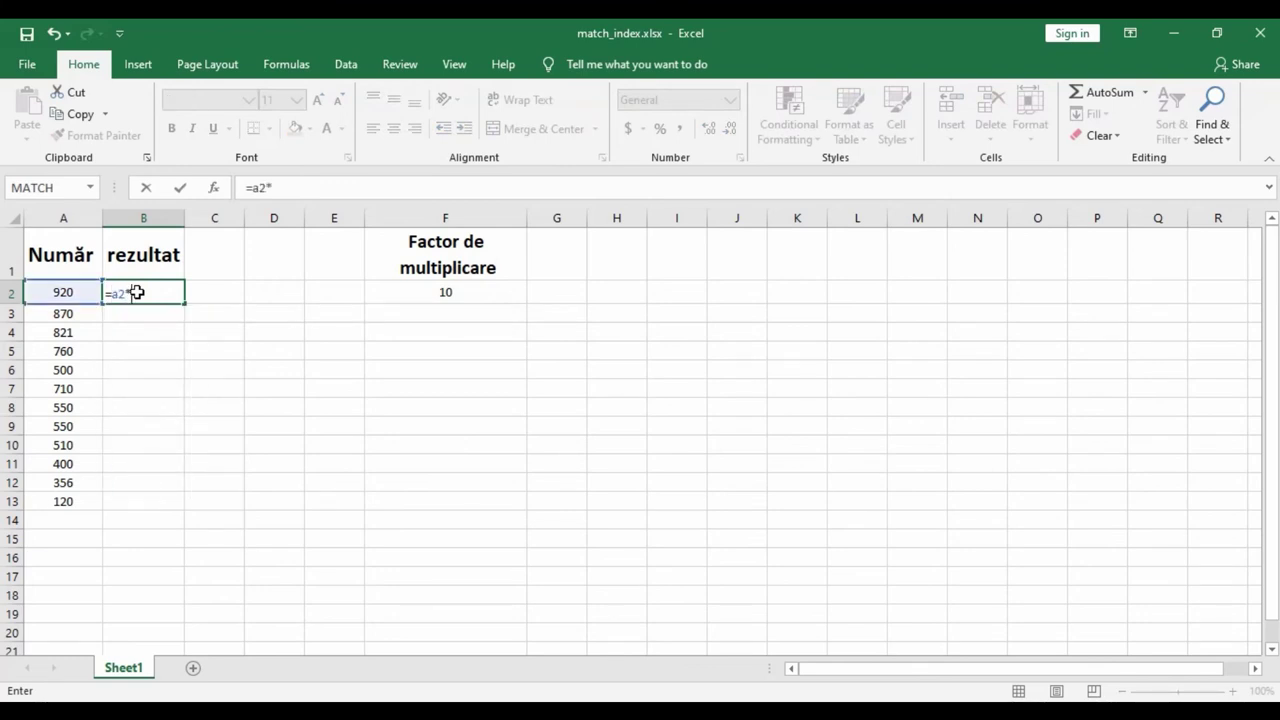
text(2)
key(Return)
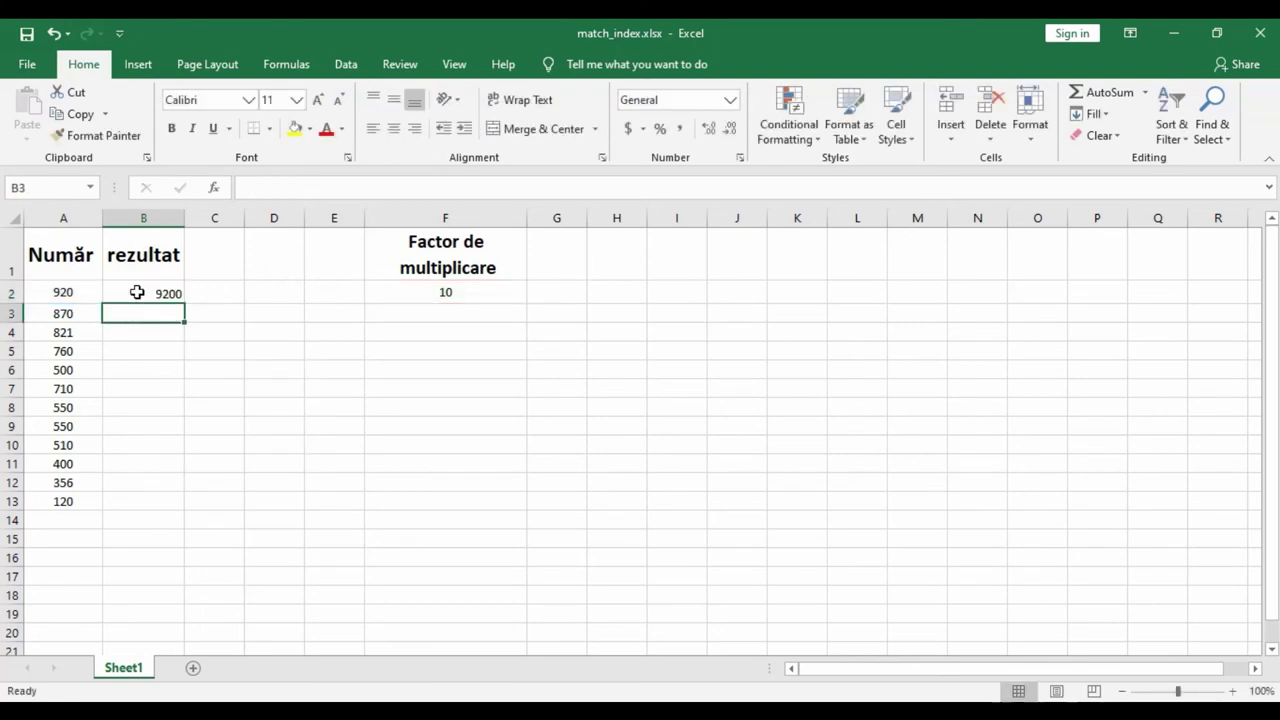
click(92, 286)
click(150, 288)
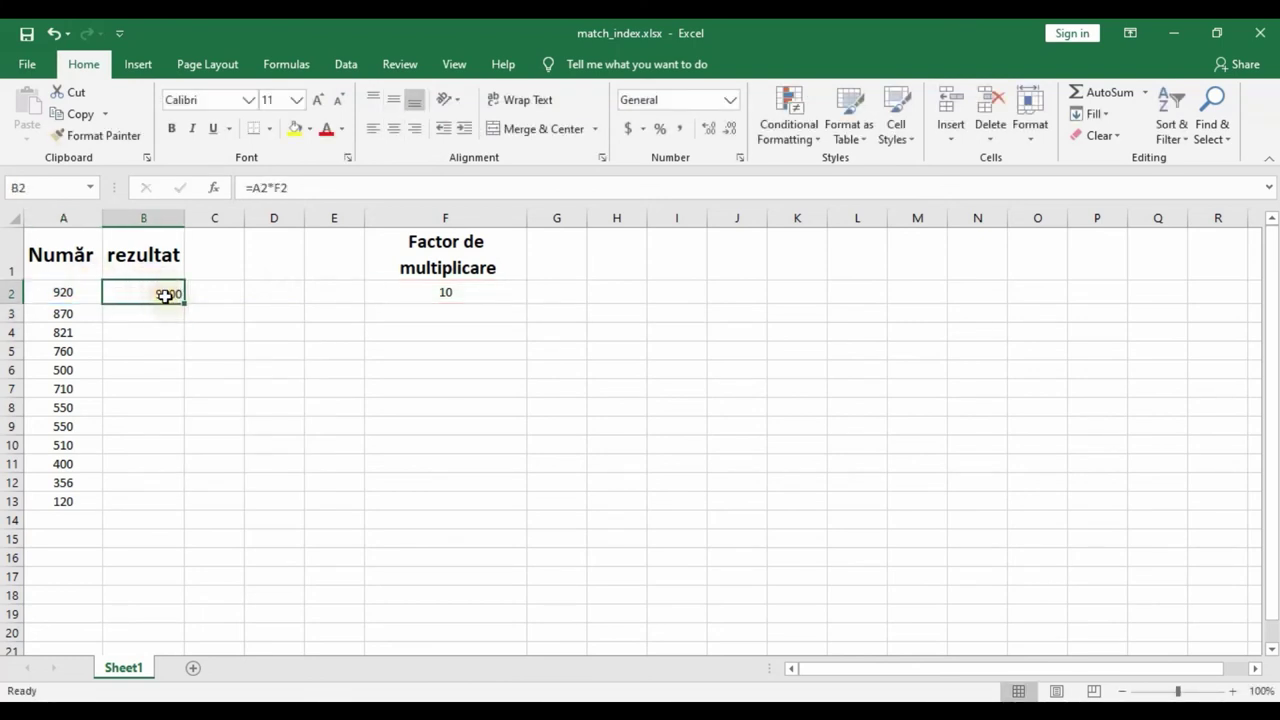
click(167, 296)
click(471, 293)
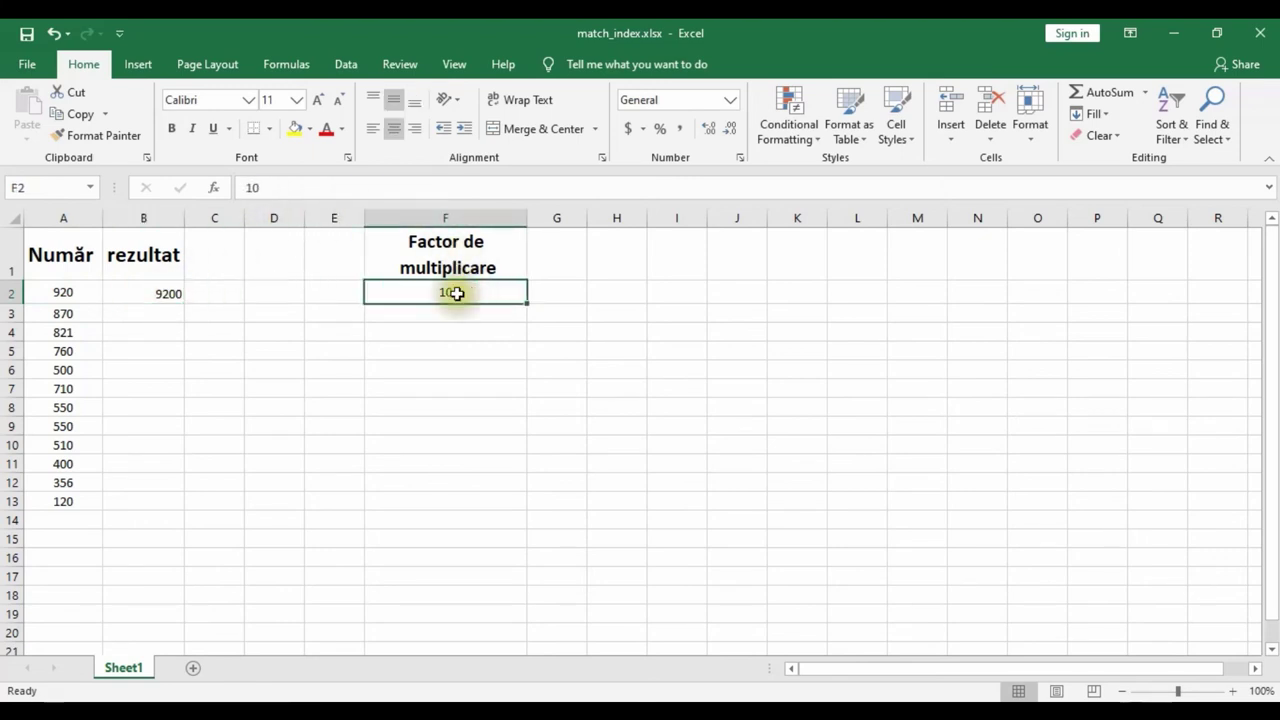
click(150, 292)
Drag B2's formula down to B13, showing zeros caused by the empty cells below F2
drag(183, 304, 180, 517)
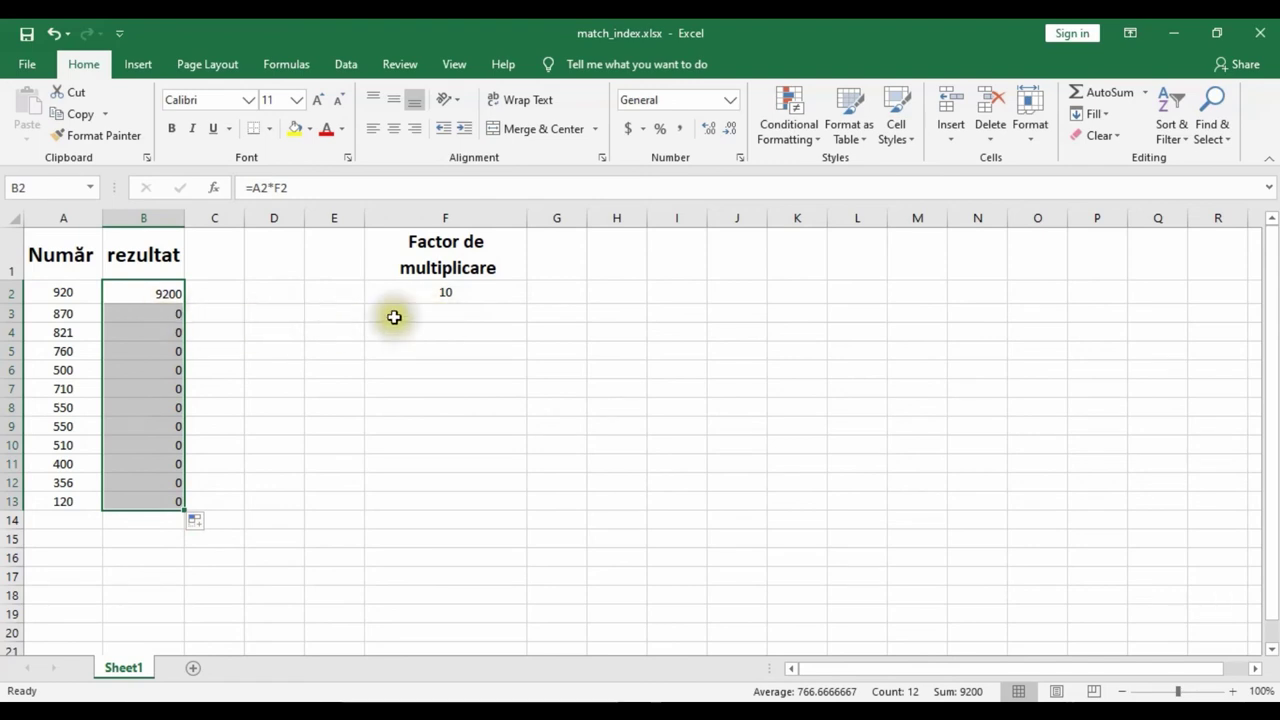
click(445, 315)
click(450, 332)
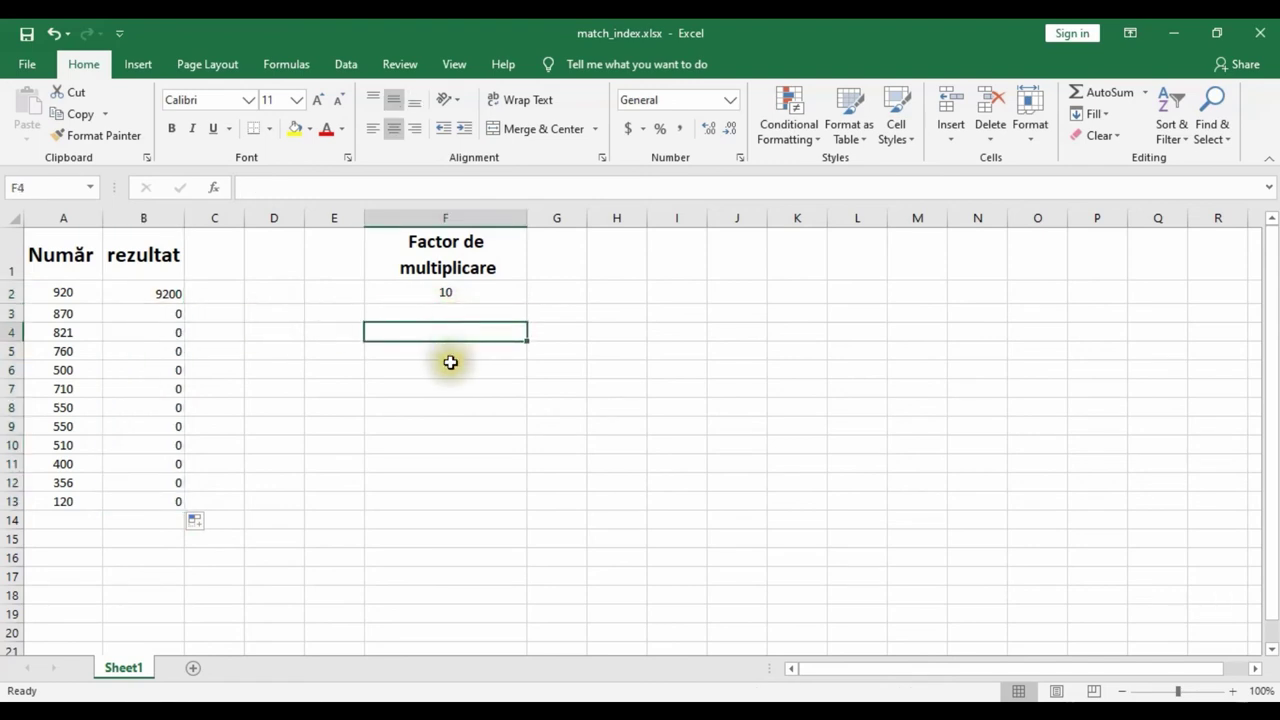
click(451, 382)
click(453, 312)
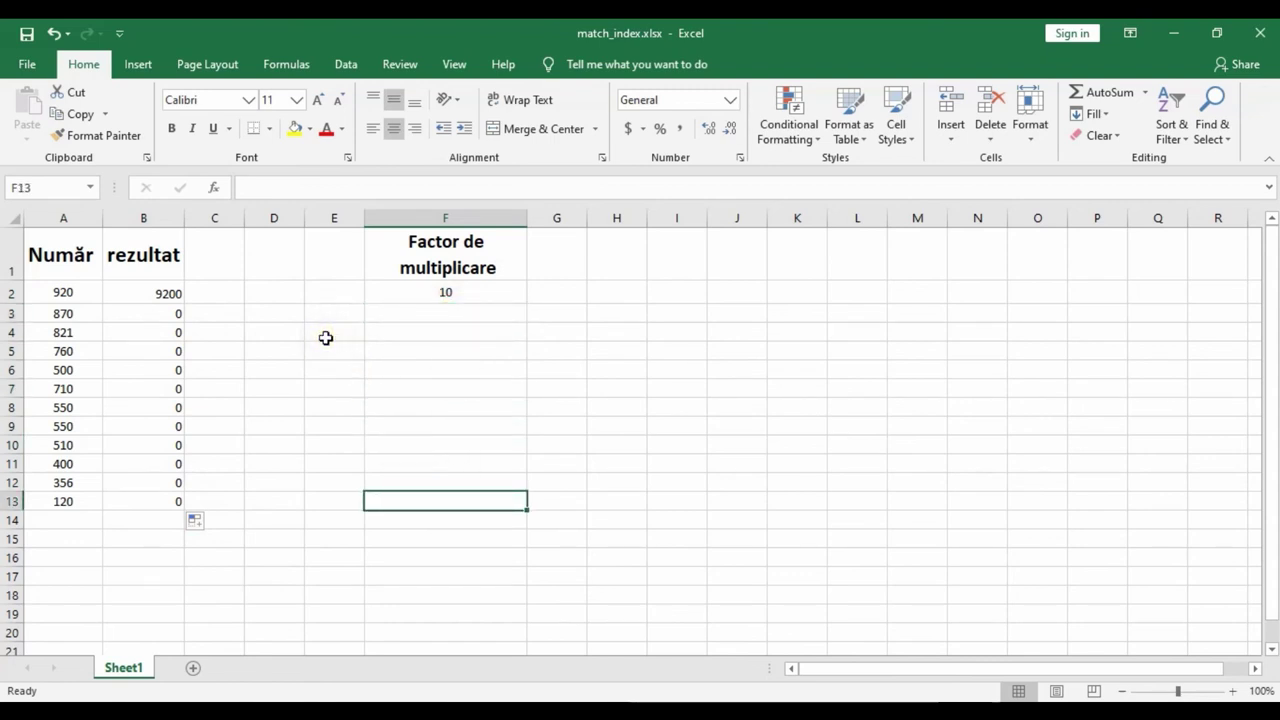
click(160, 291)
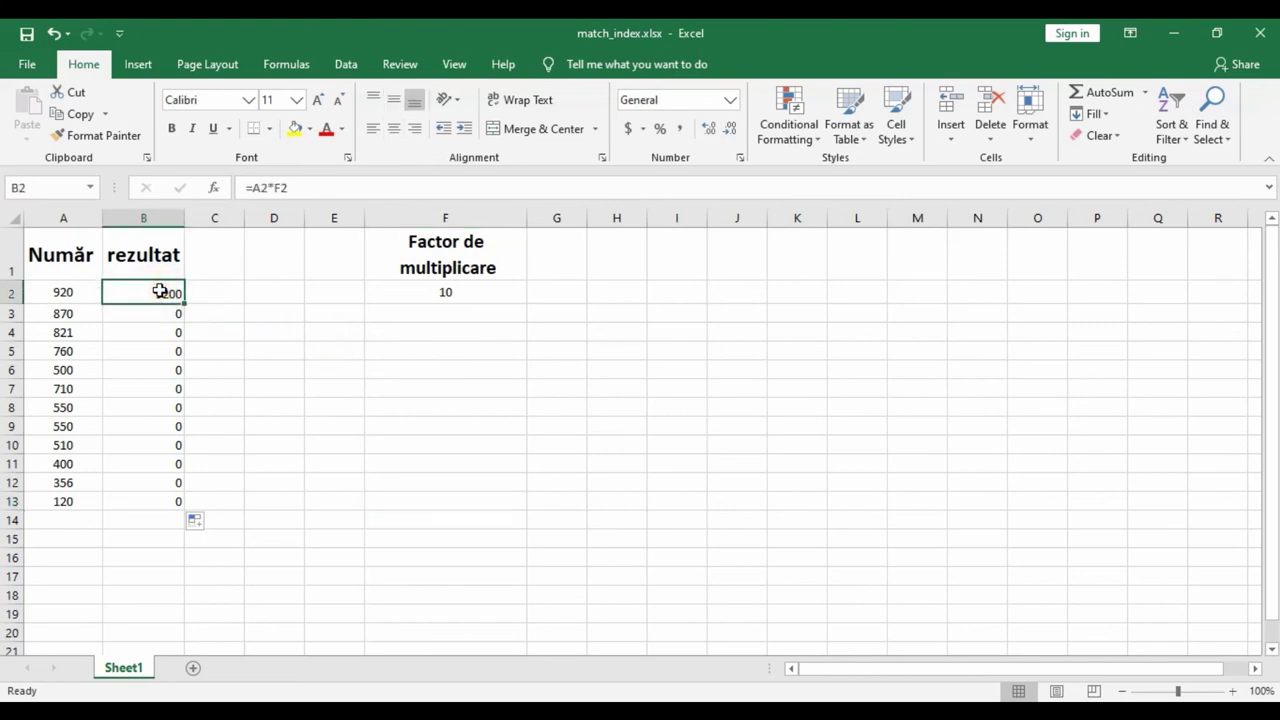
click(446, 292)
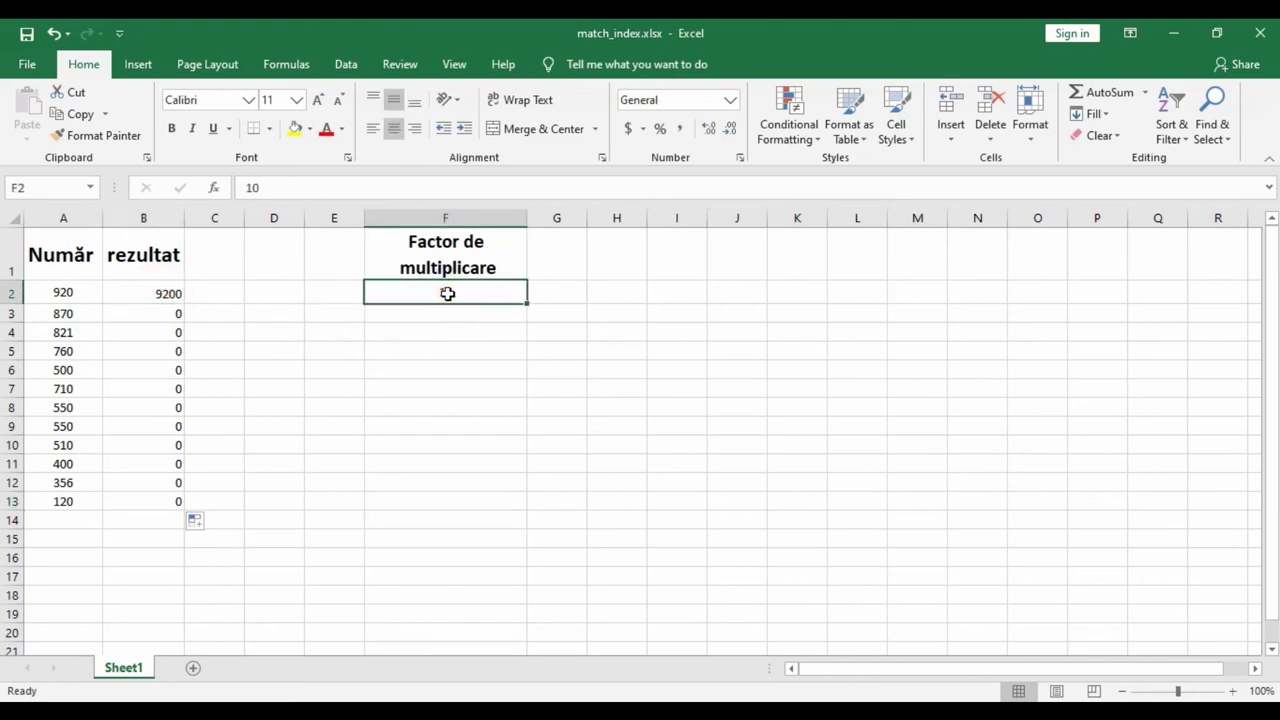
click(166, 290)
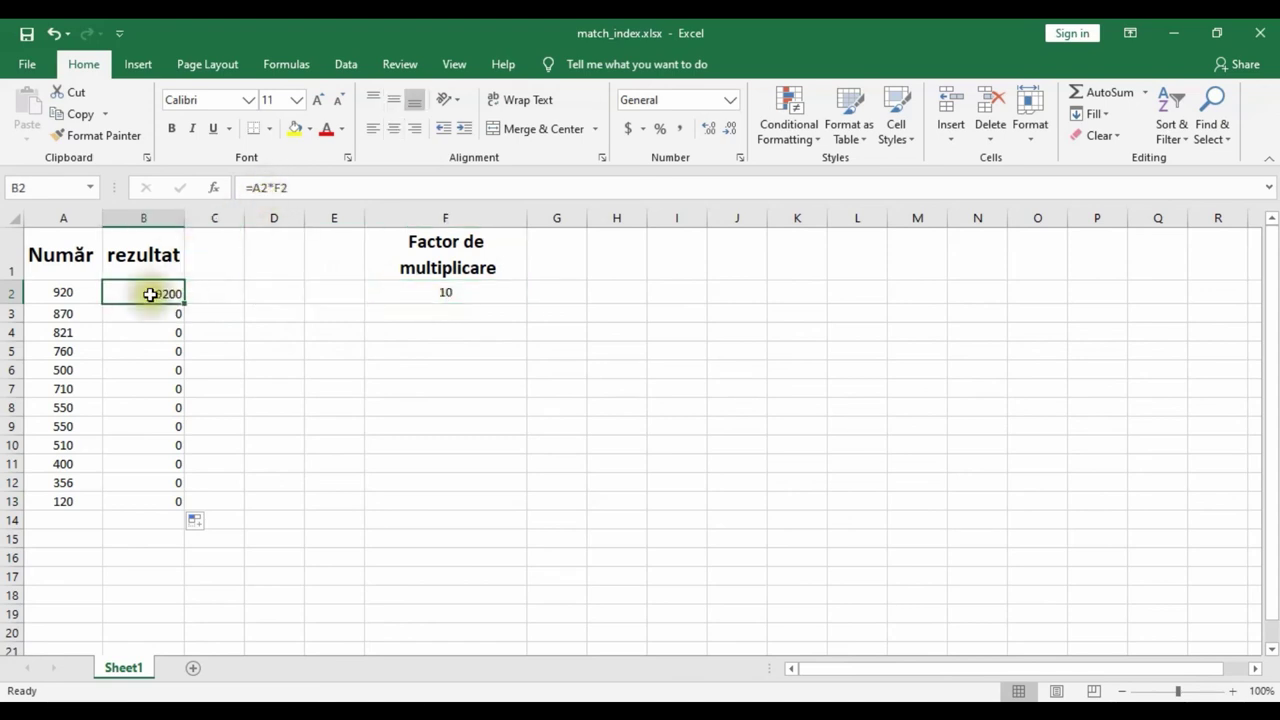
Lock the factor in B2's formula with F4 so it reads =A2*$F$2
click(284, 188)
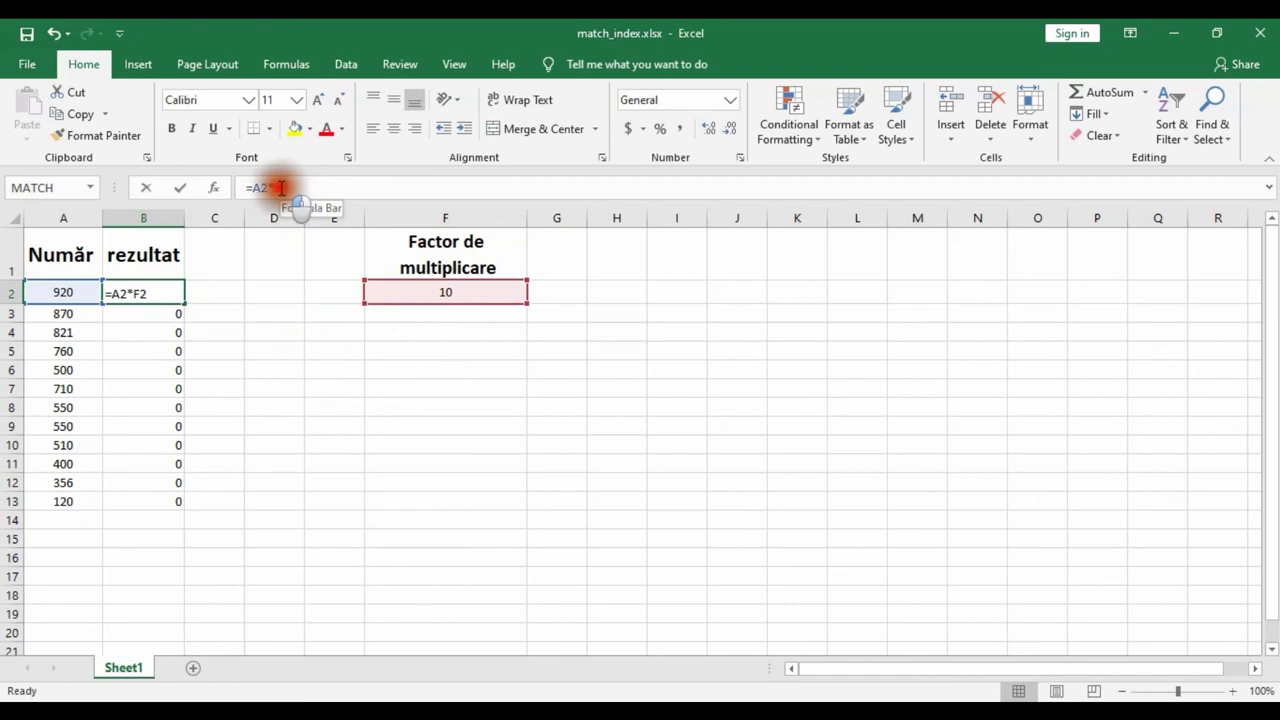
double_click(284, 188)
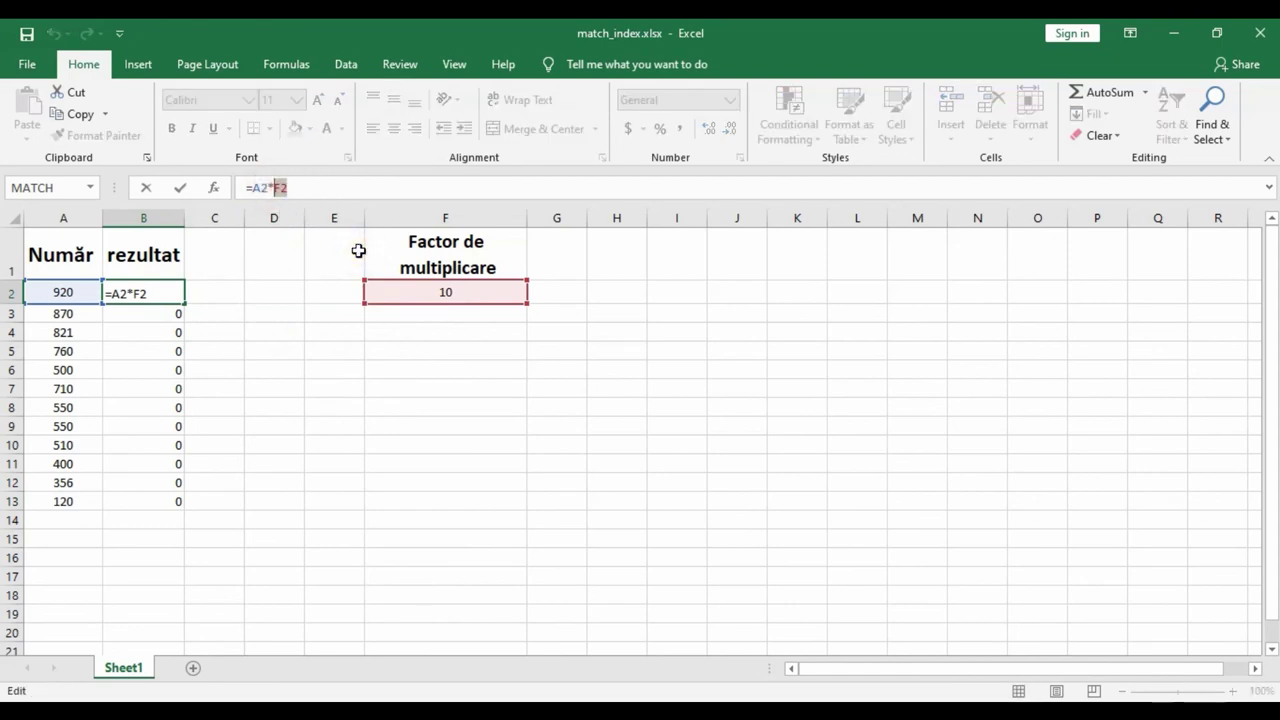
key(F4)
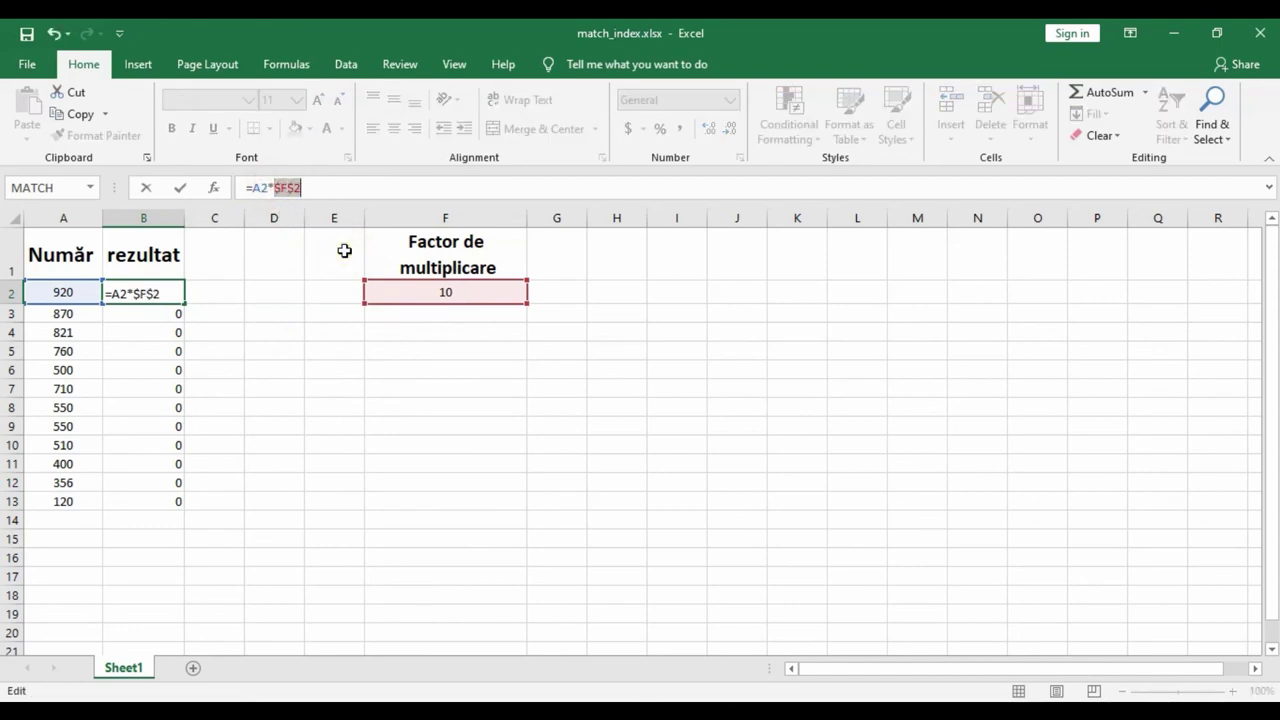
click(298, 190)
click(280, 190)
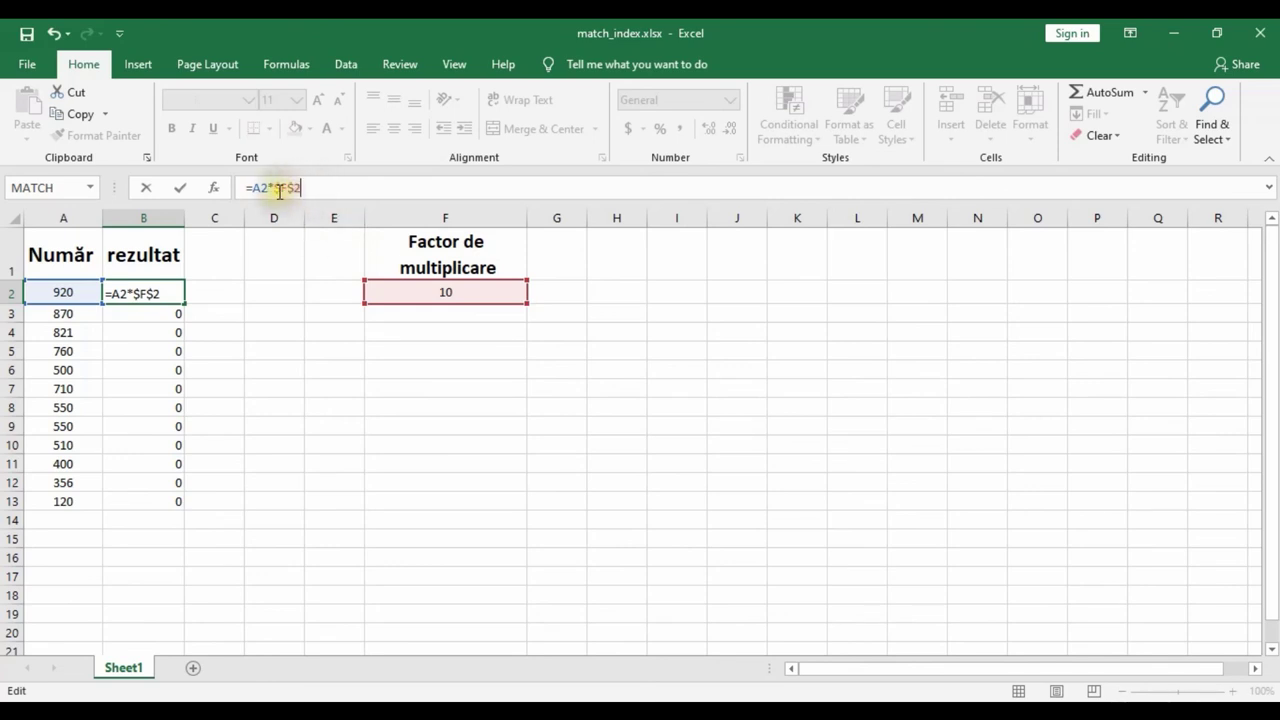
click(306, 189)
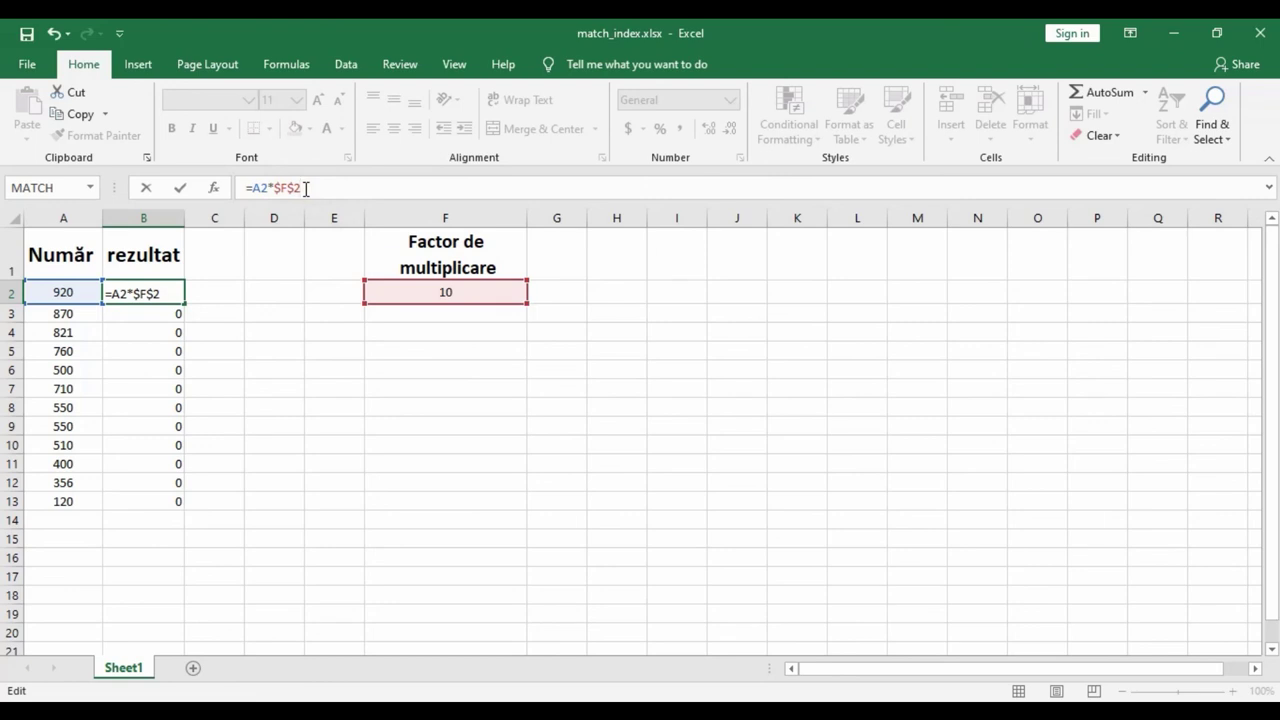
key(Return)
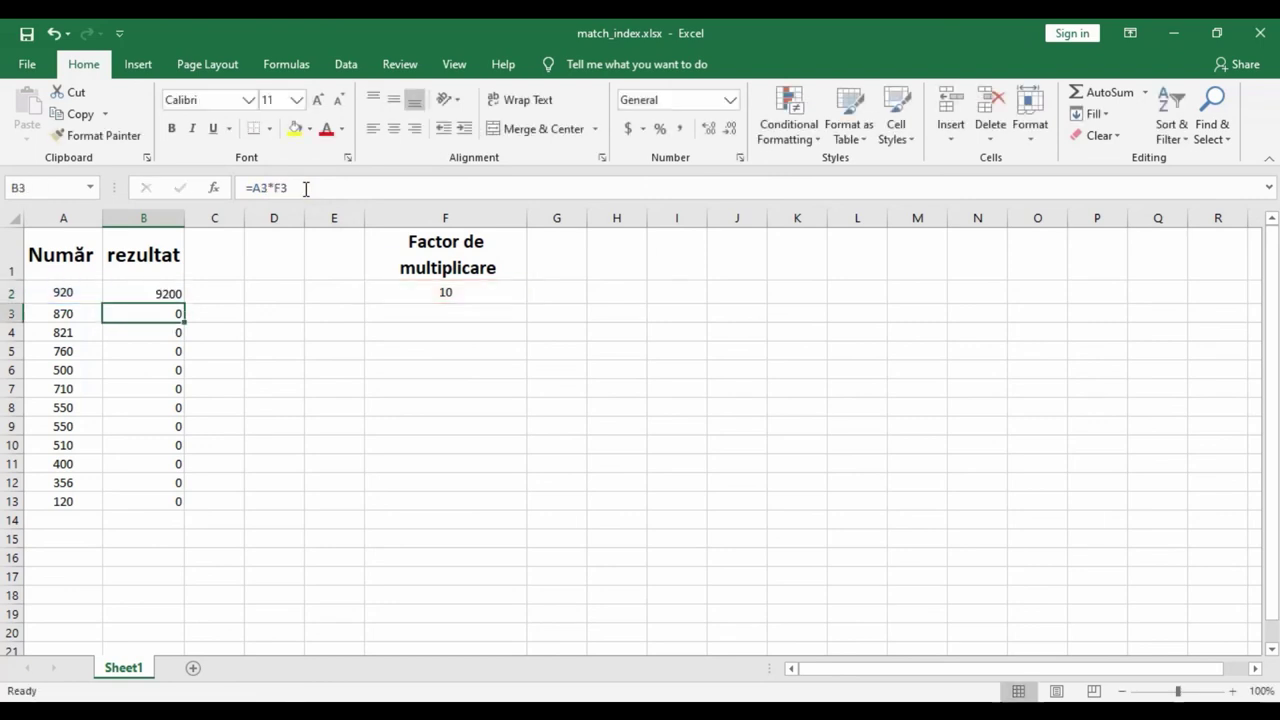
Drag B2's =A2*$F$2 formula down to B13, giving products from 8700 to 1200
click(155, 296)
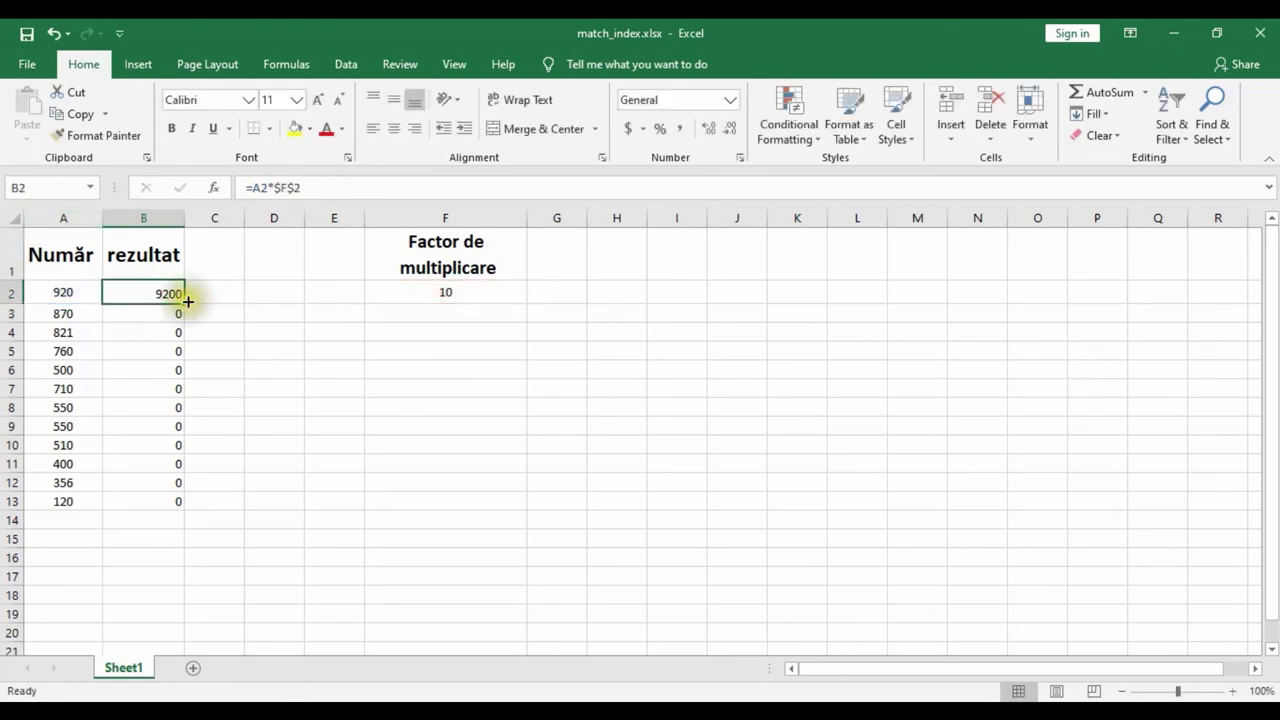
drag(183, 304, 178, 498)
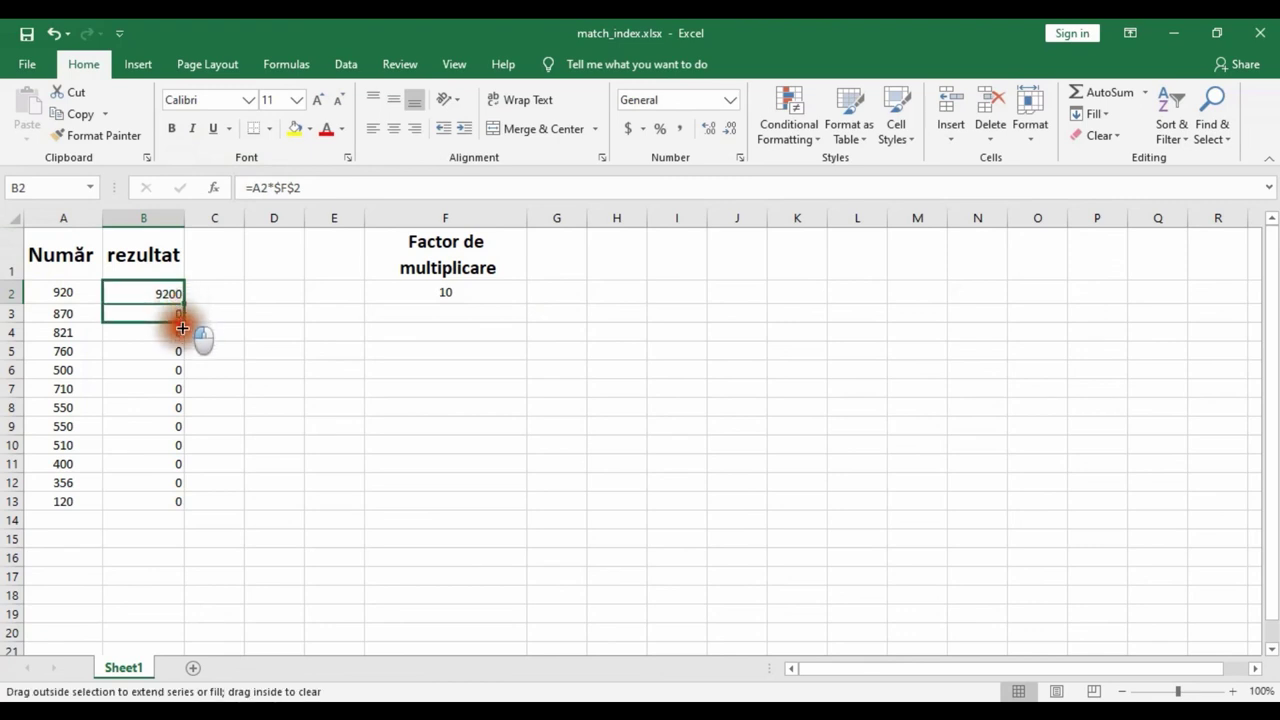
drag(178, 498, 177, 512)
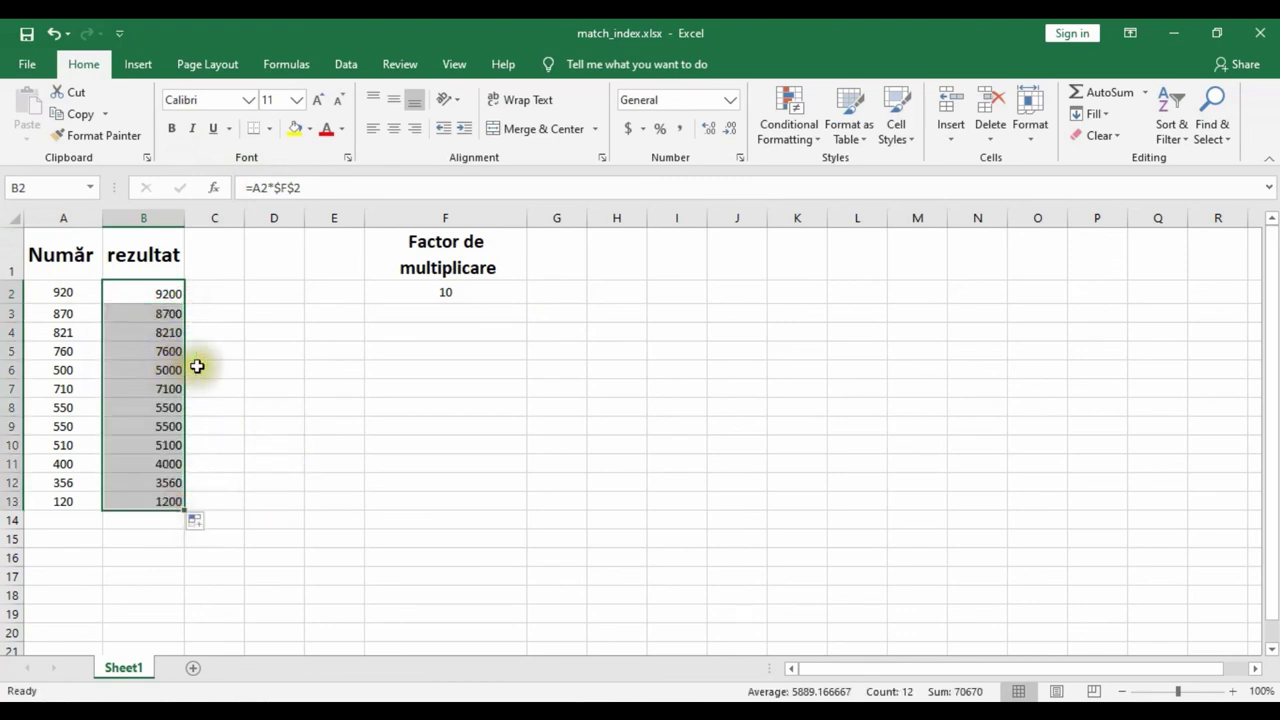
click(469, 291)
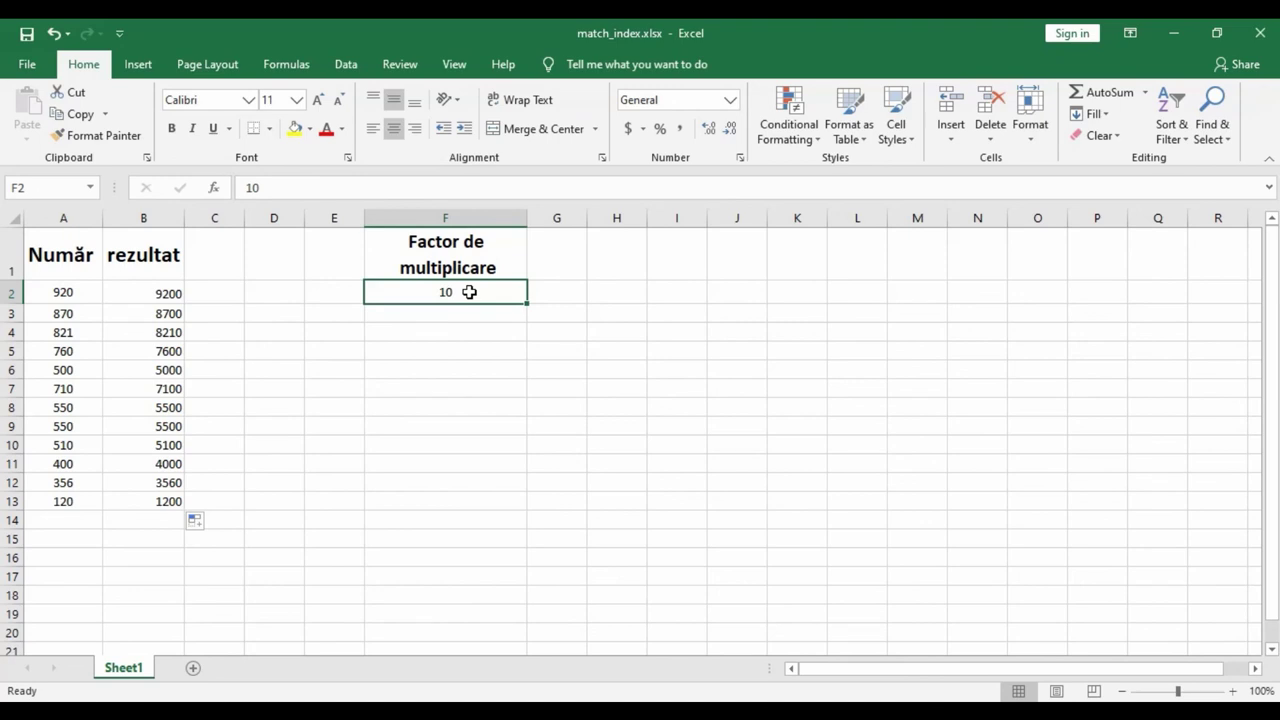
click(557, 538)
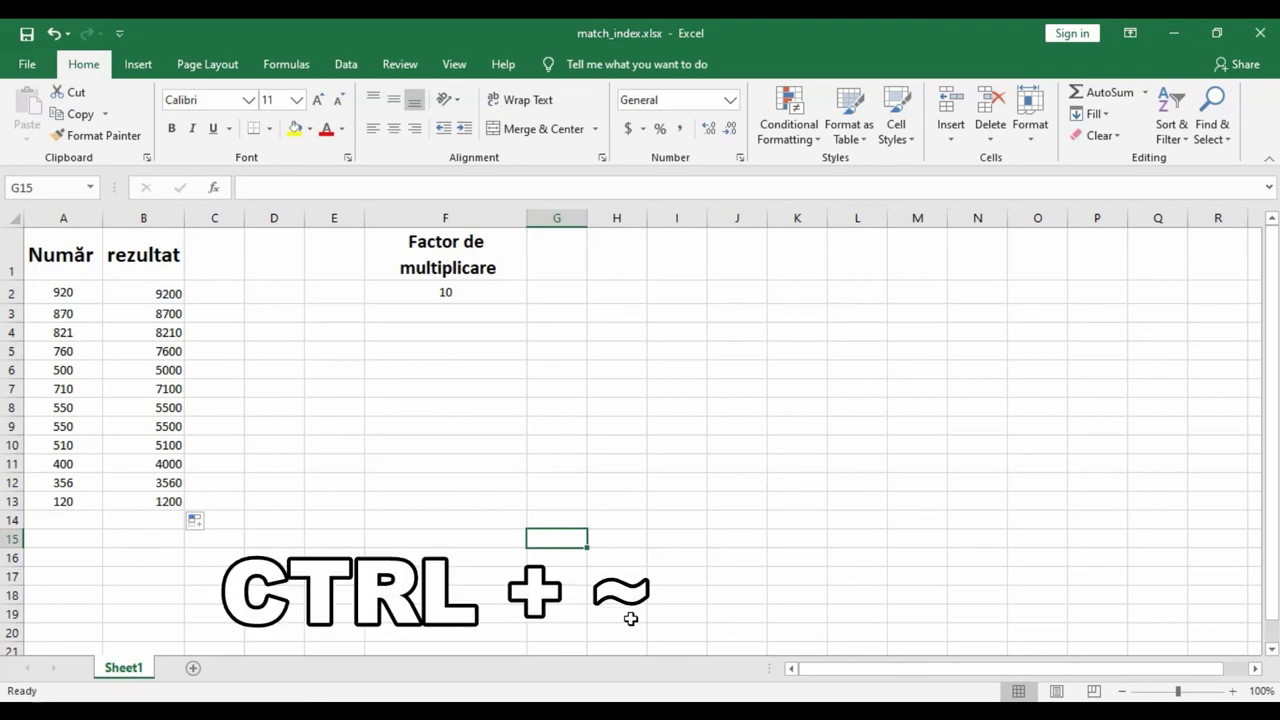
key(ctrl+grave)
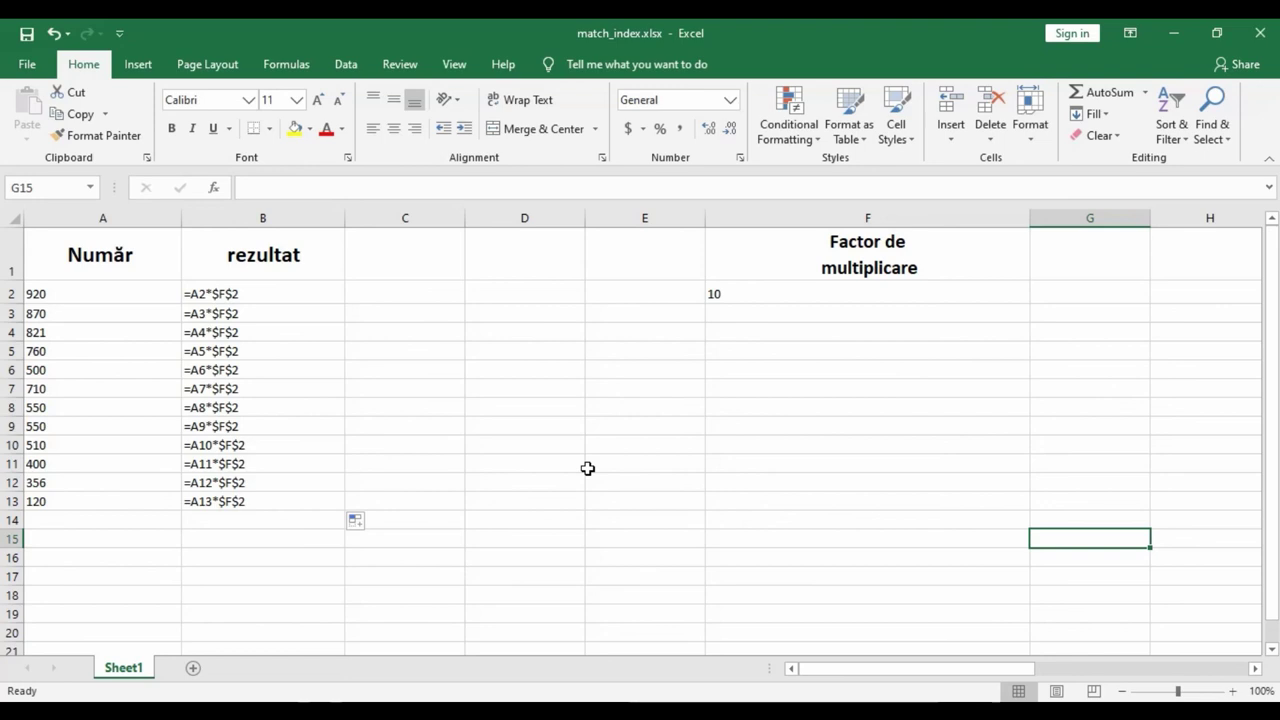
key(ctrl+grave)
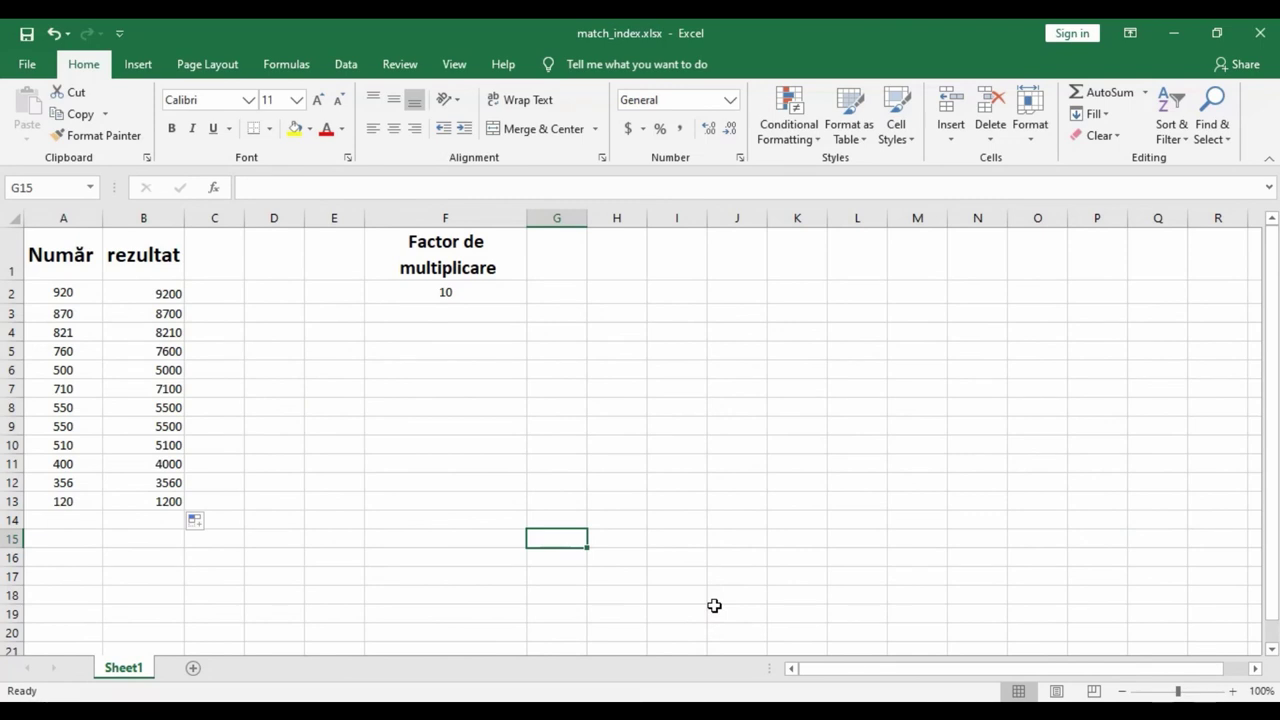
click(707, 617)
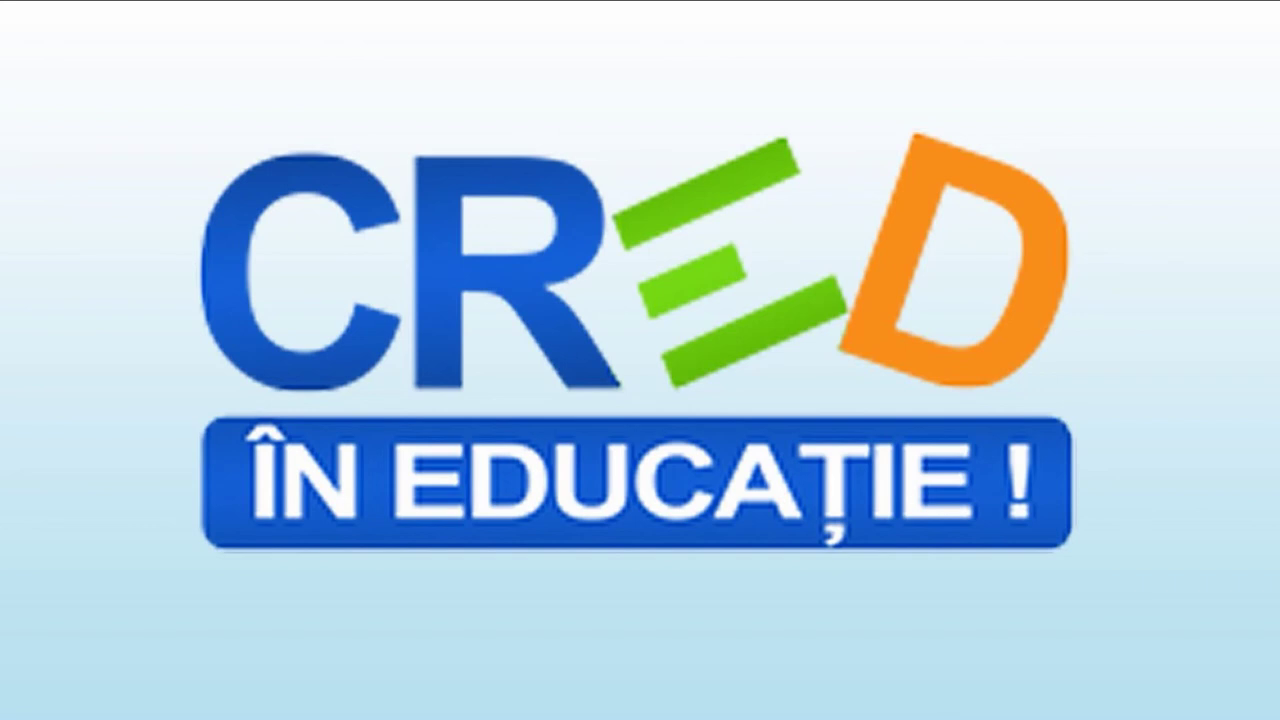